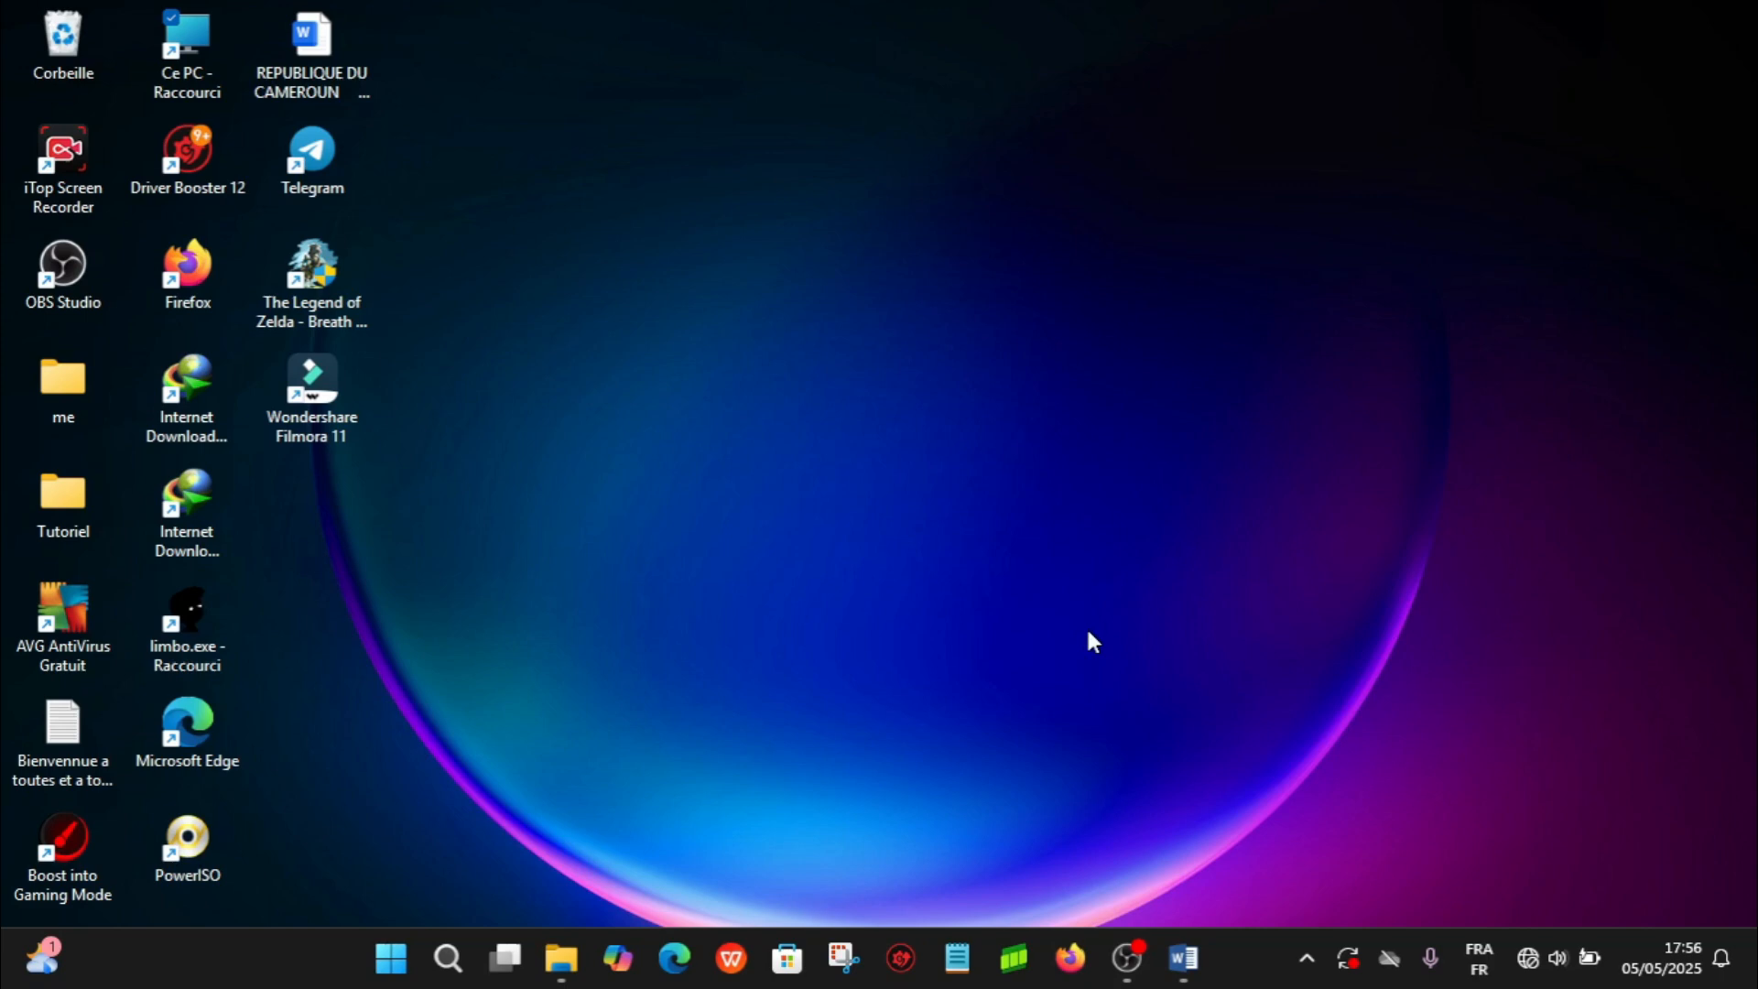
mouse_move(1181, 983)
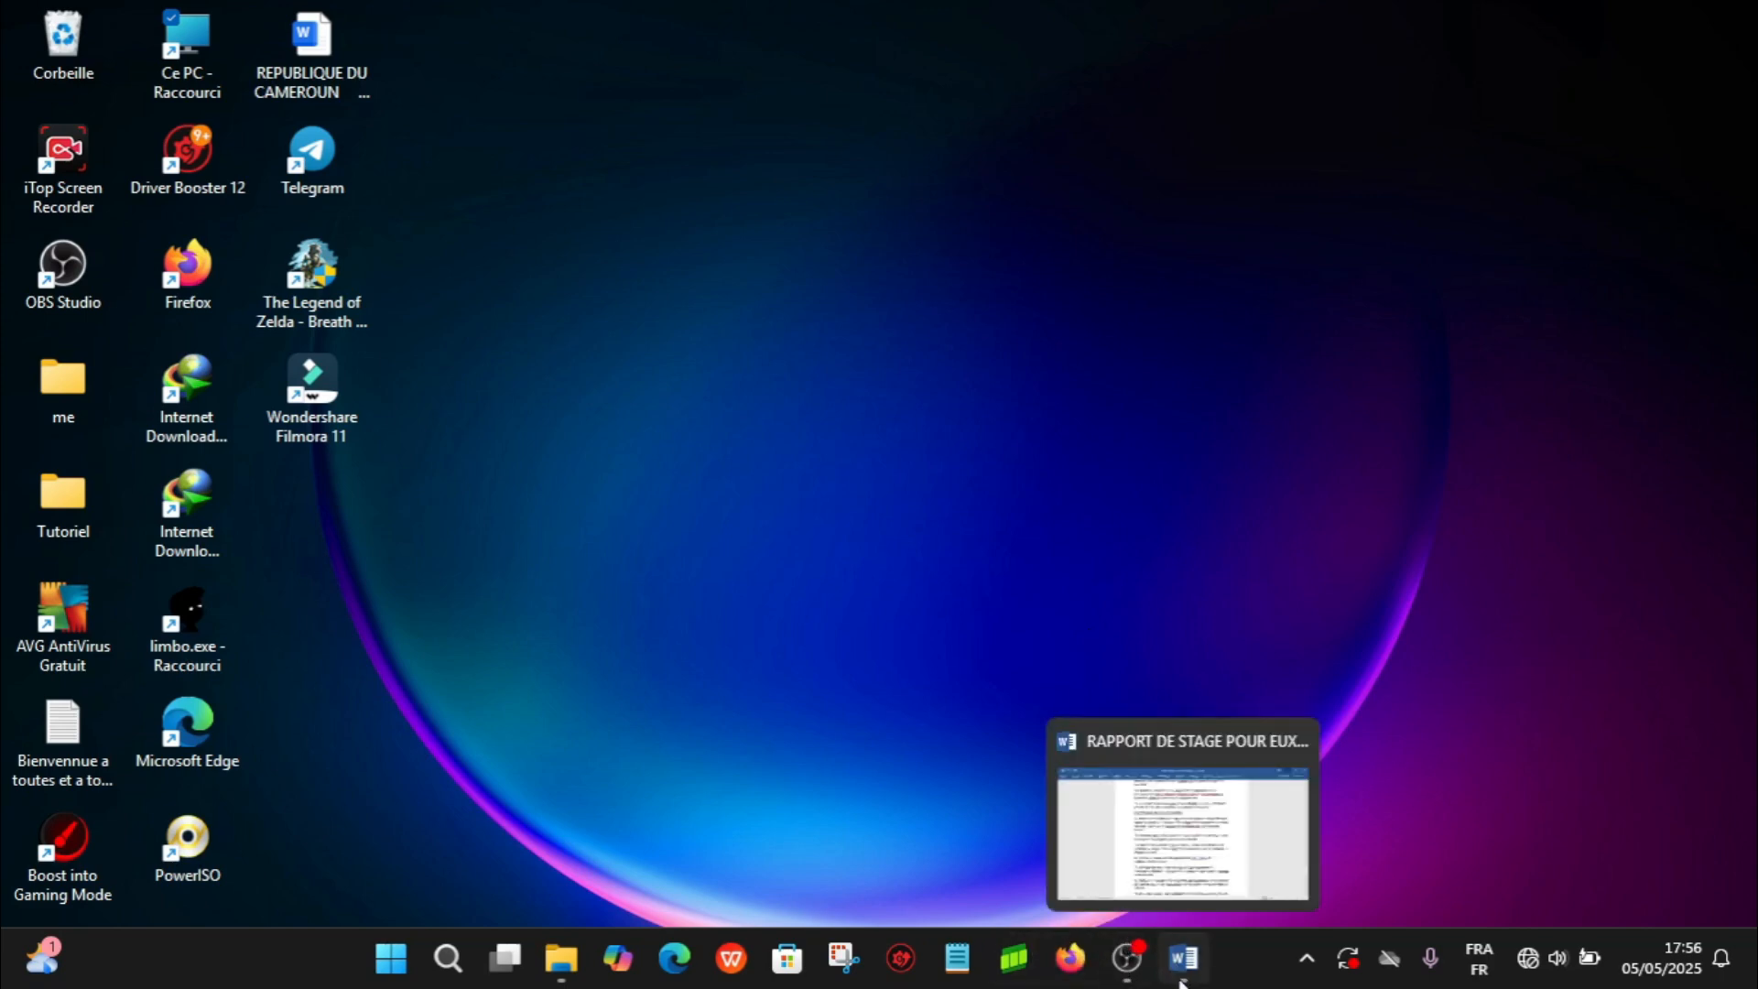
left_click(982, 522)
left_click_drag(982, 522, 720, 627)
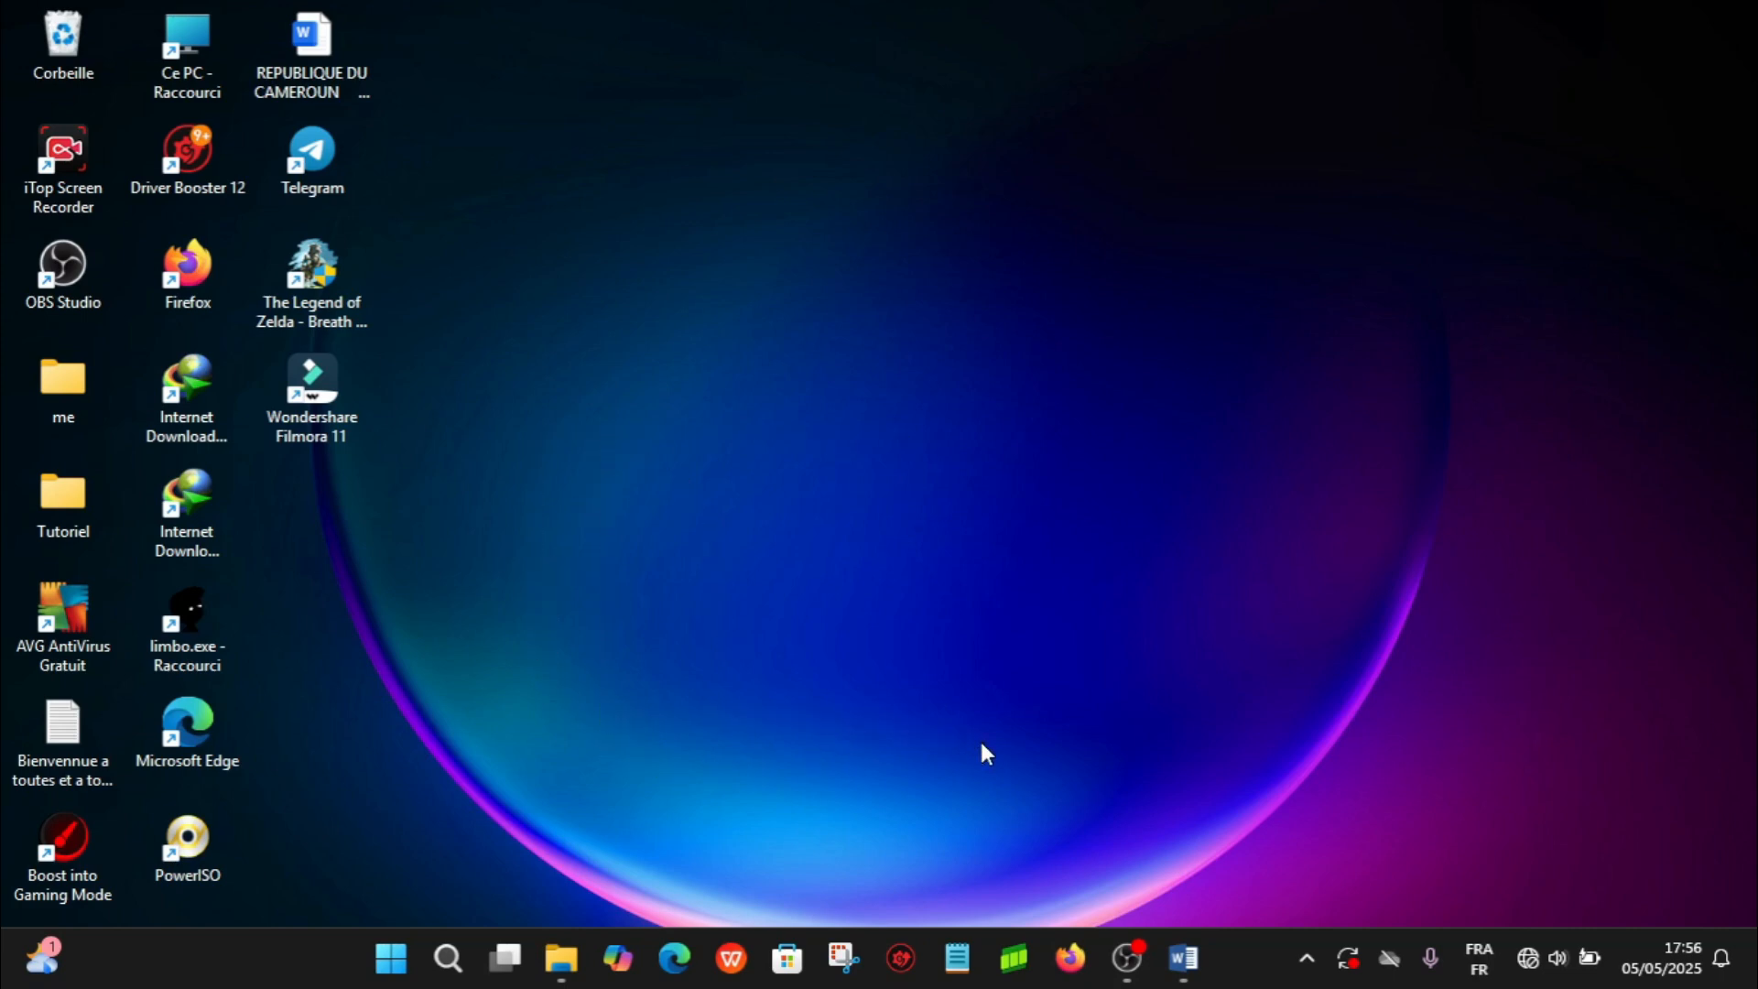
left_click_drag(550, 775, 1334, 473)
- Dismiss the Paramètres notification and close the notification centre
left_click(1722, 962)
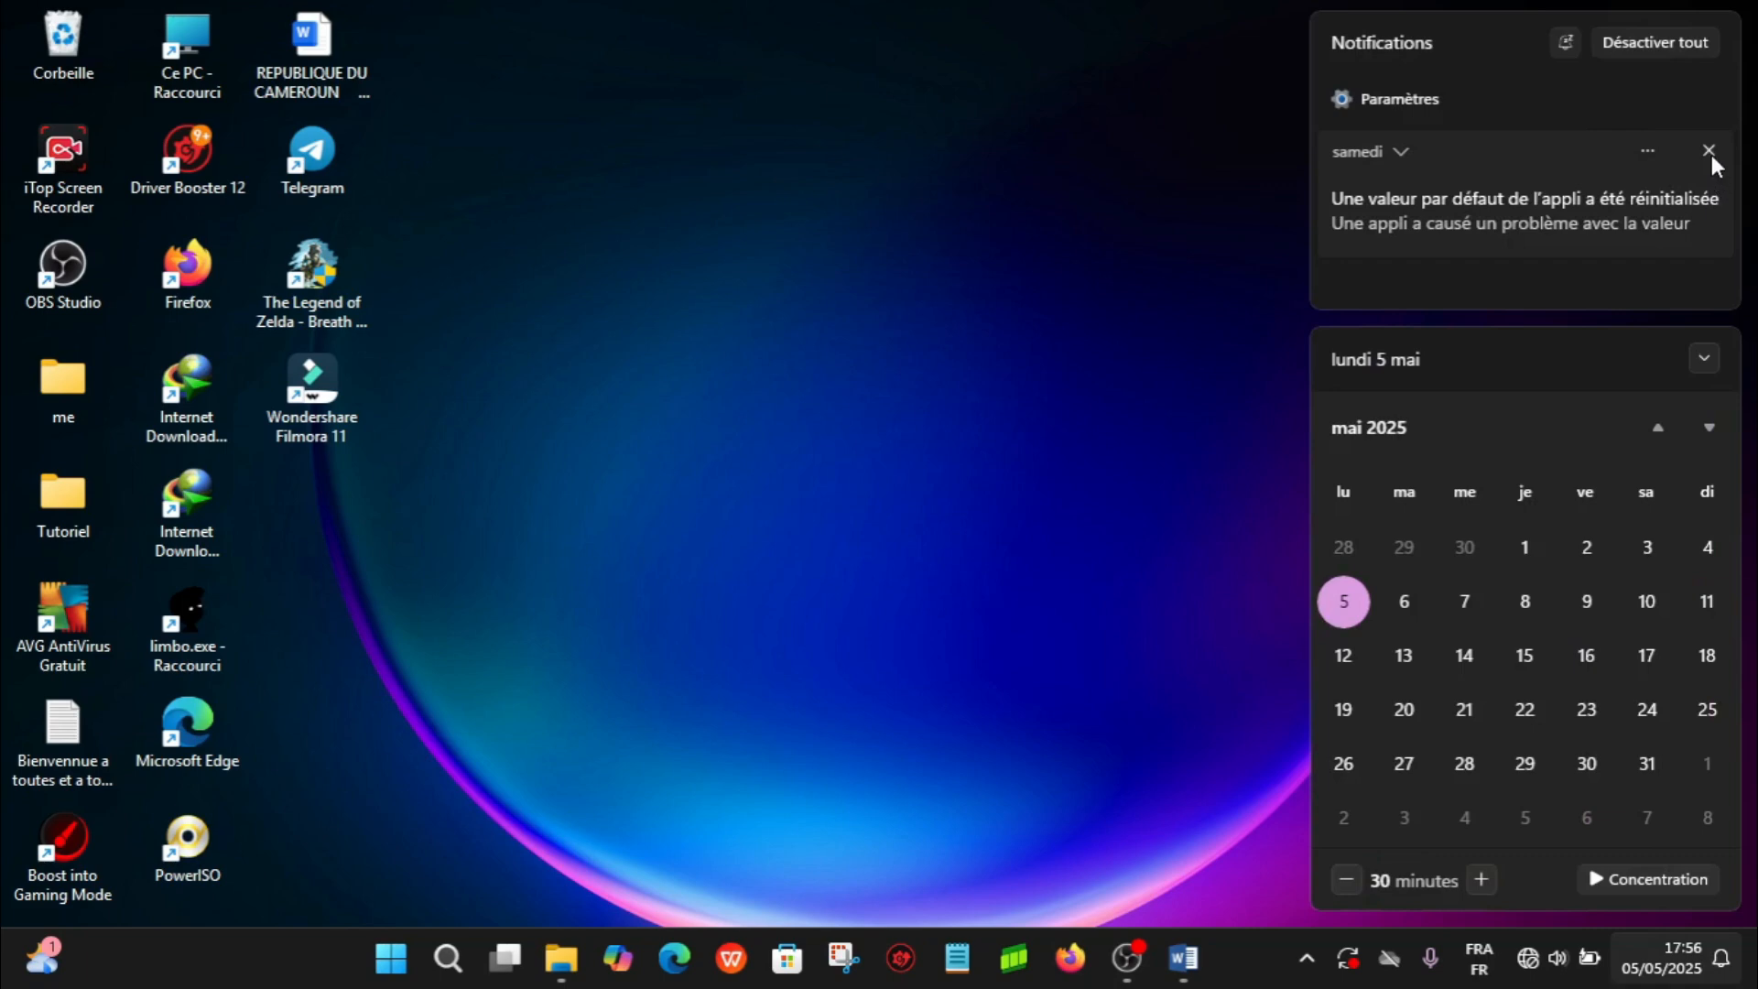
left_click(1709, 152)
left_click(1081, 326)
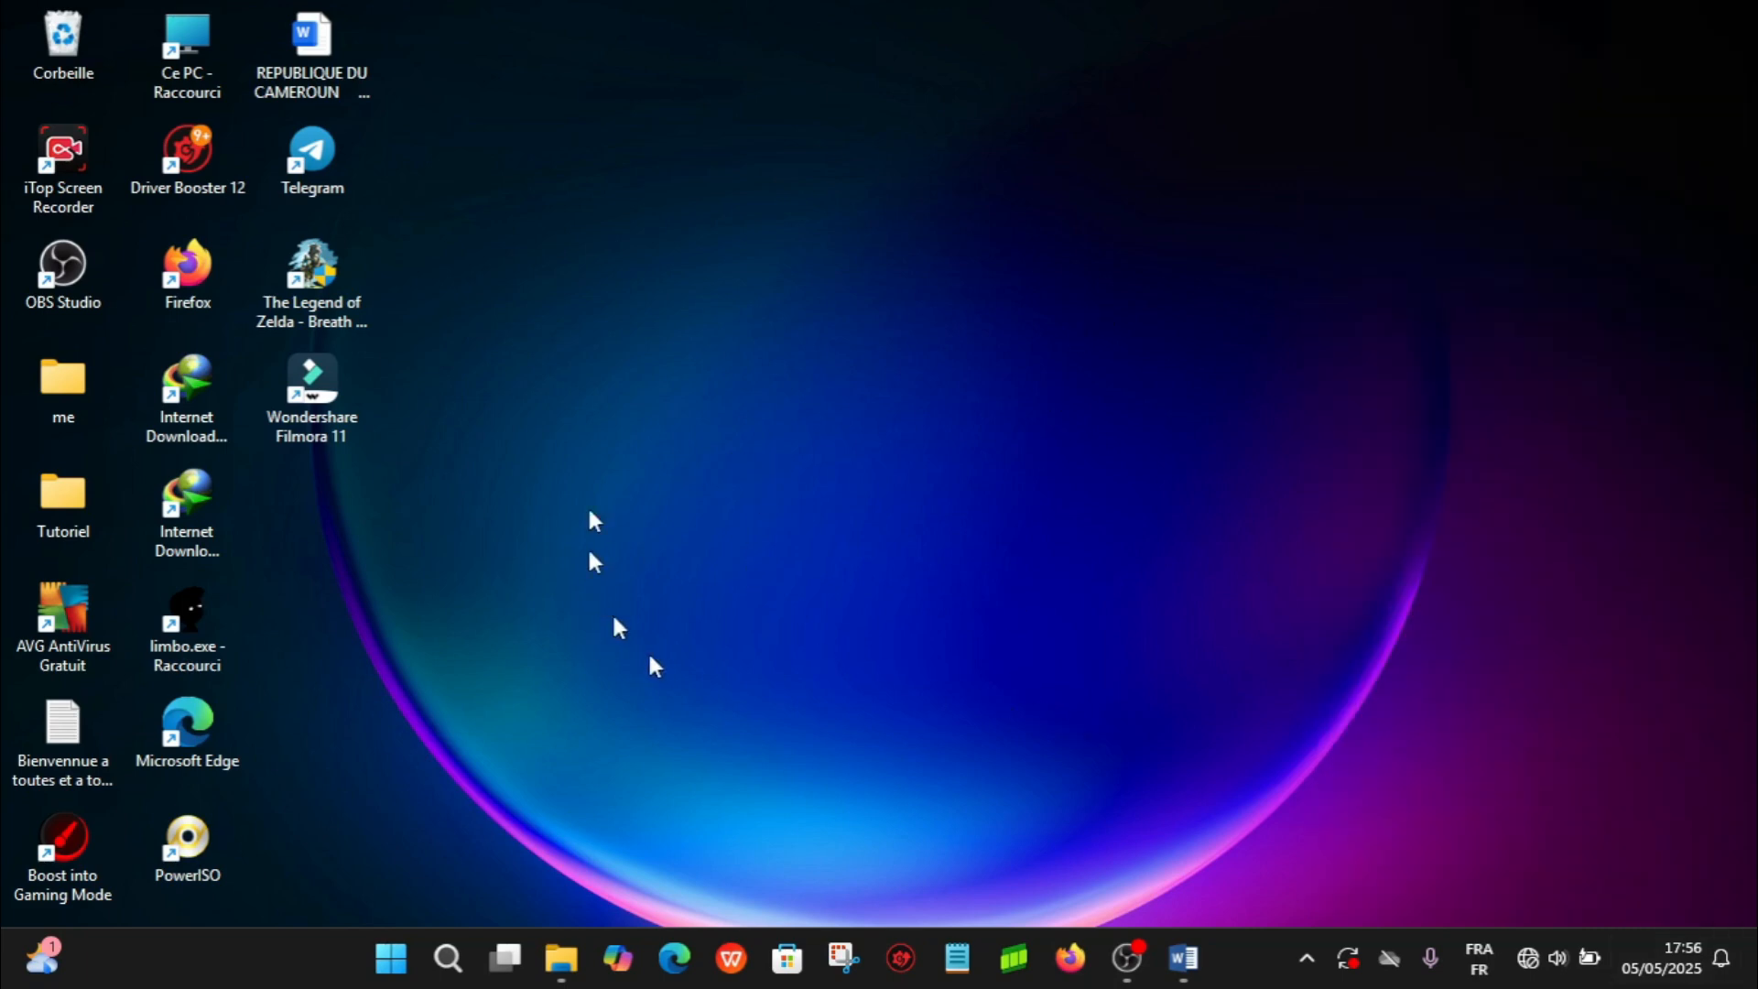
- Switch to File Explorer and preview the rocket PNG, convertisseur, 120604.jpg and speed-meter-extreme-scale-fast.jpg images in the Video folder
left_click_drag(597, 490, 1690, 632)
left_click(561, 957)
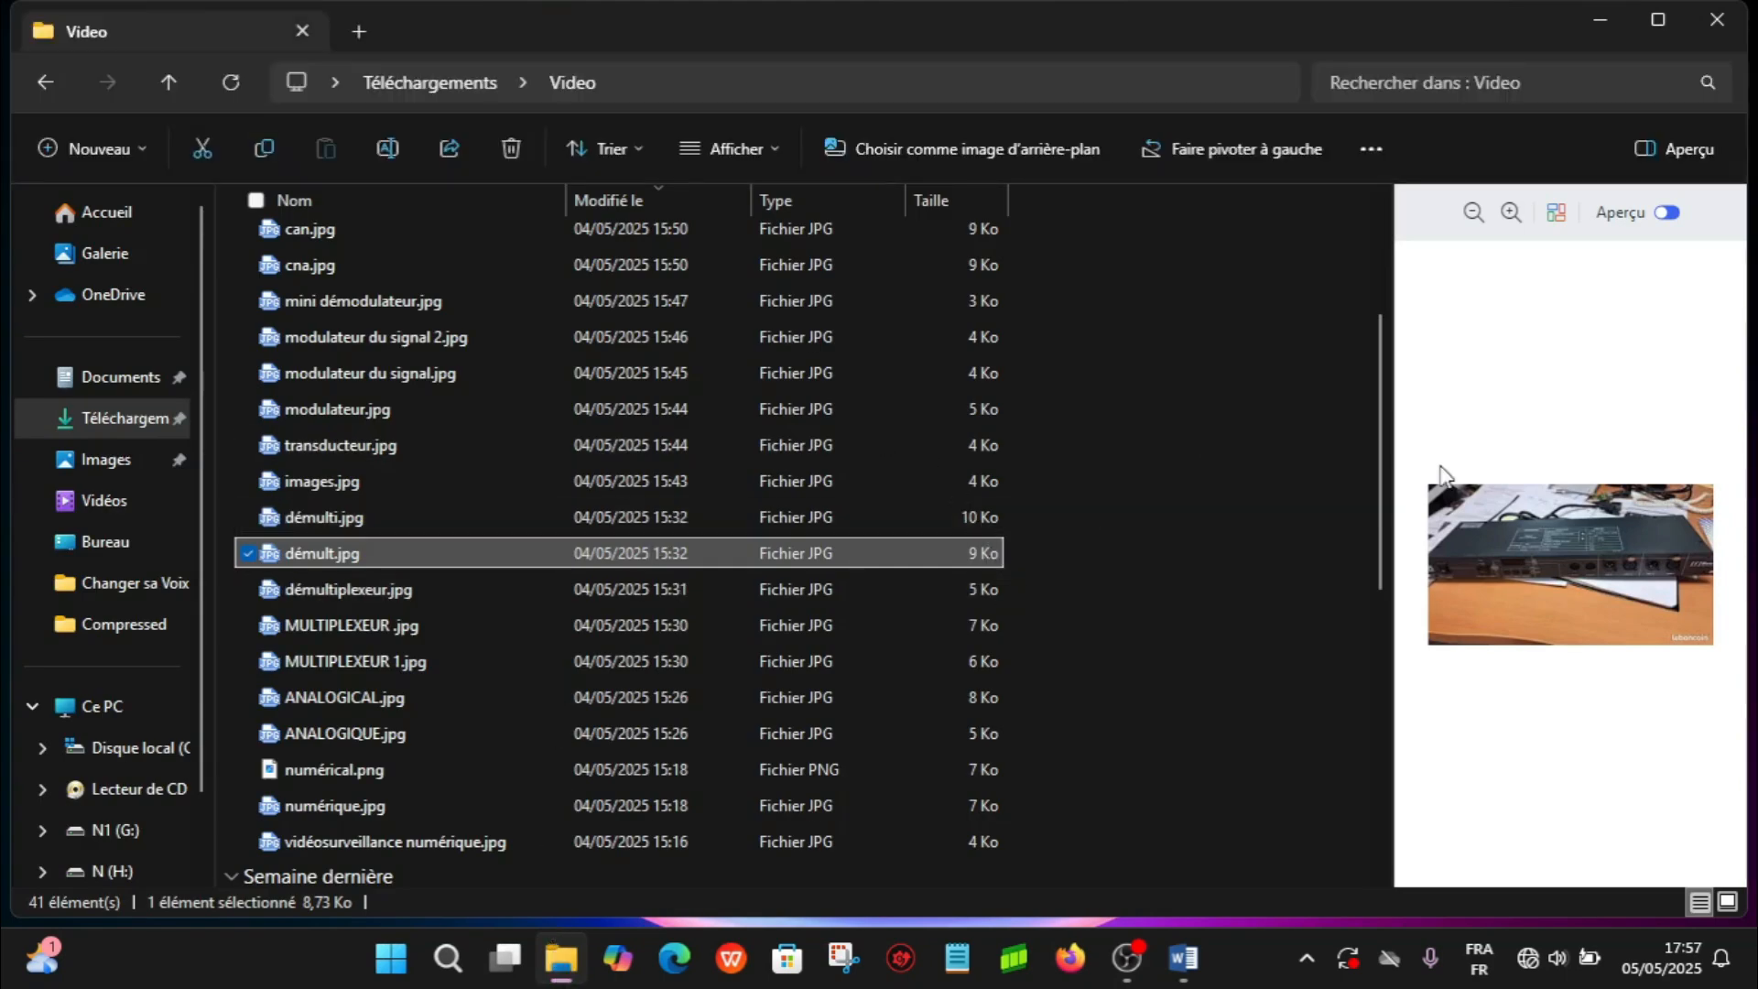
left_click_drag(1387, 499, 1361, 274)
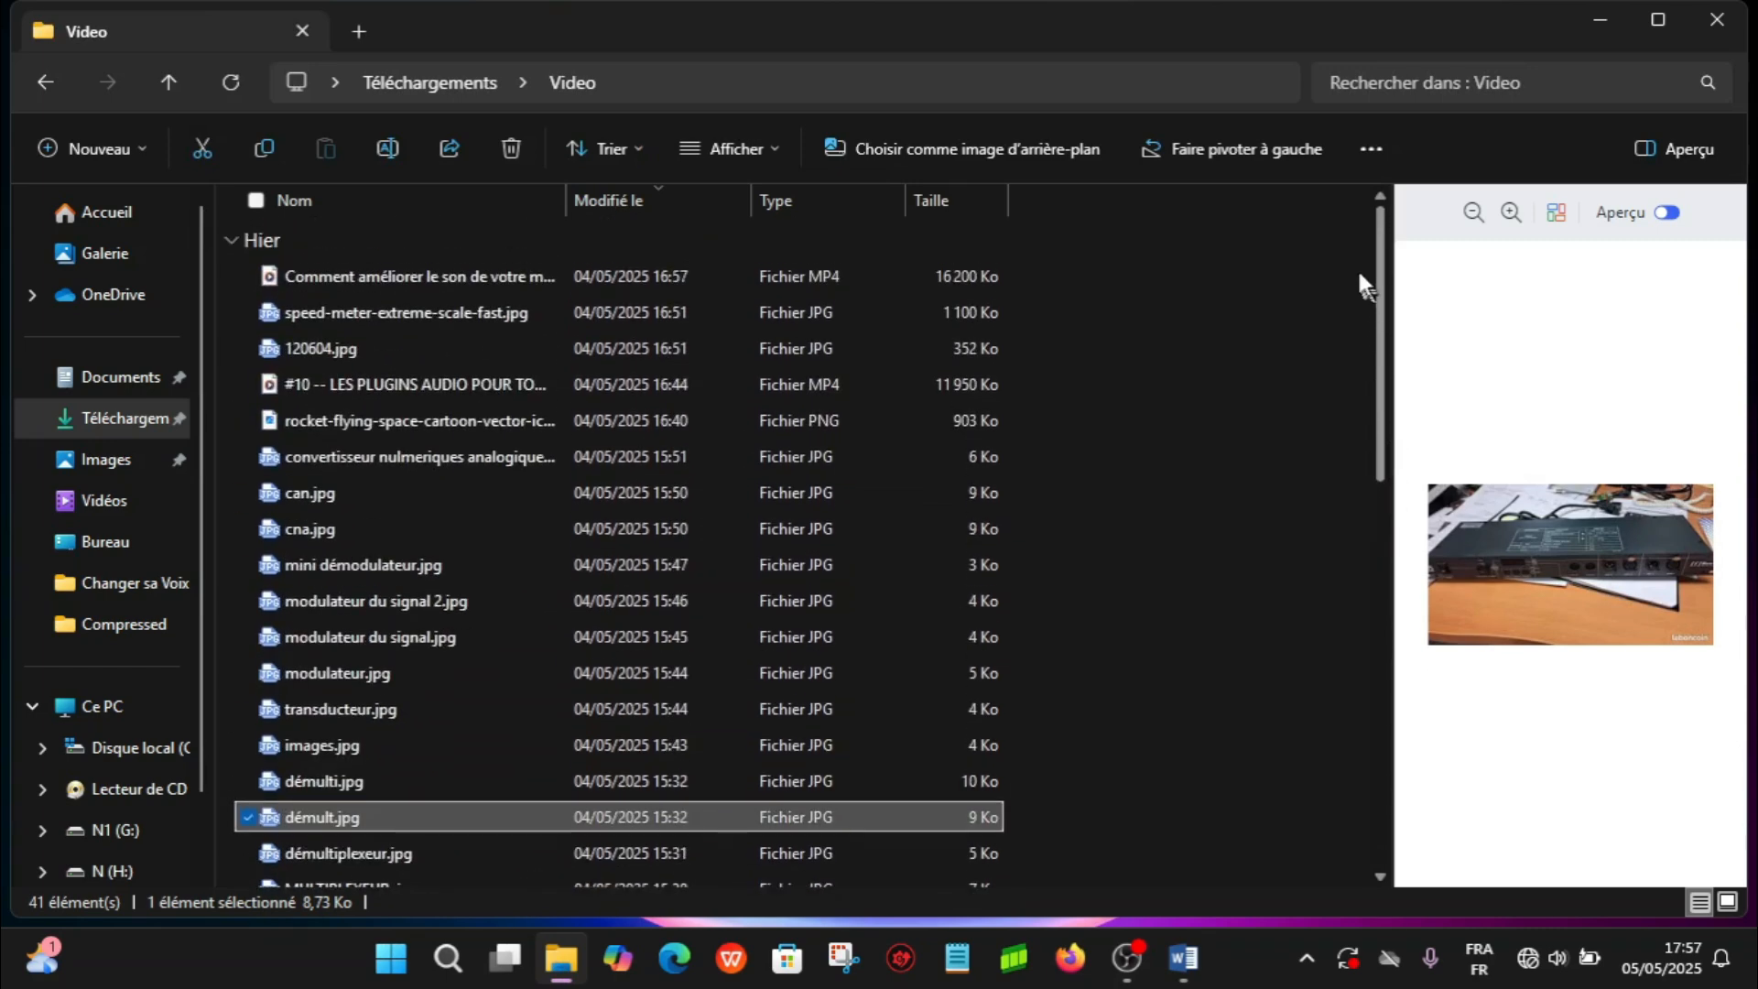
left_click(1287, 303)
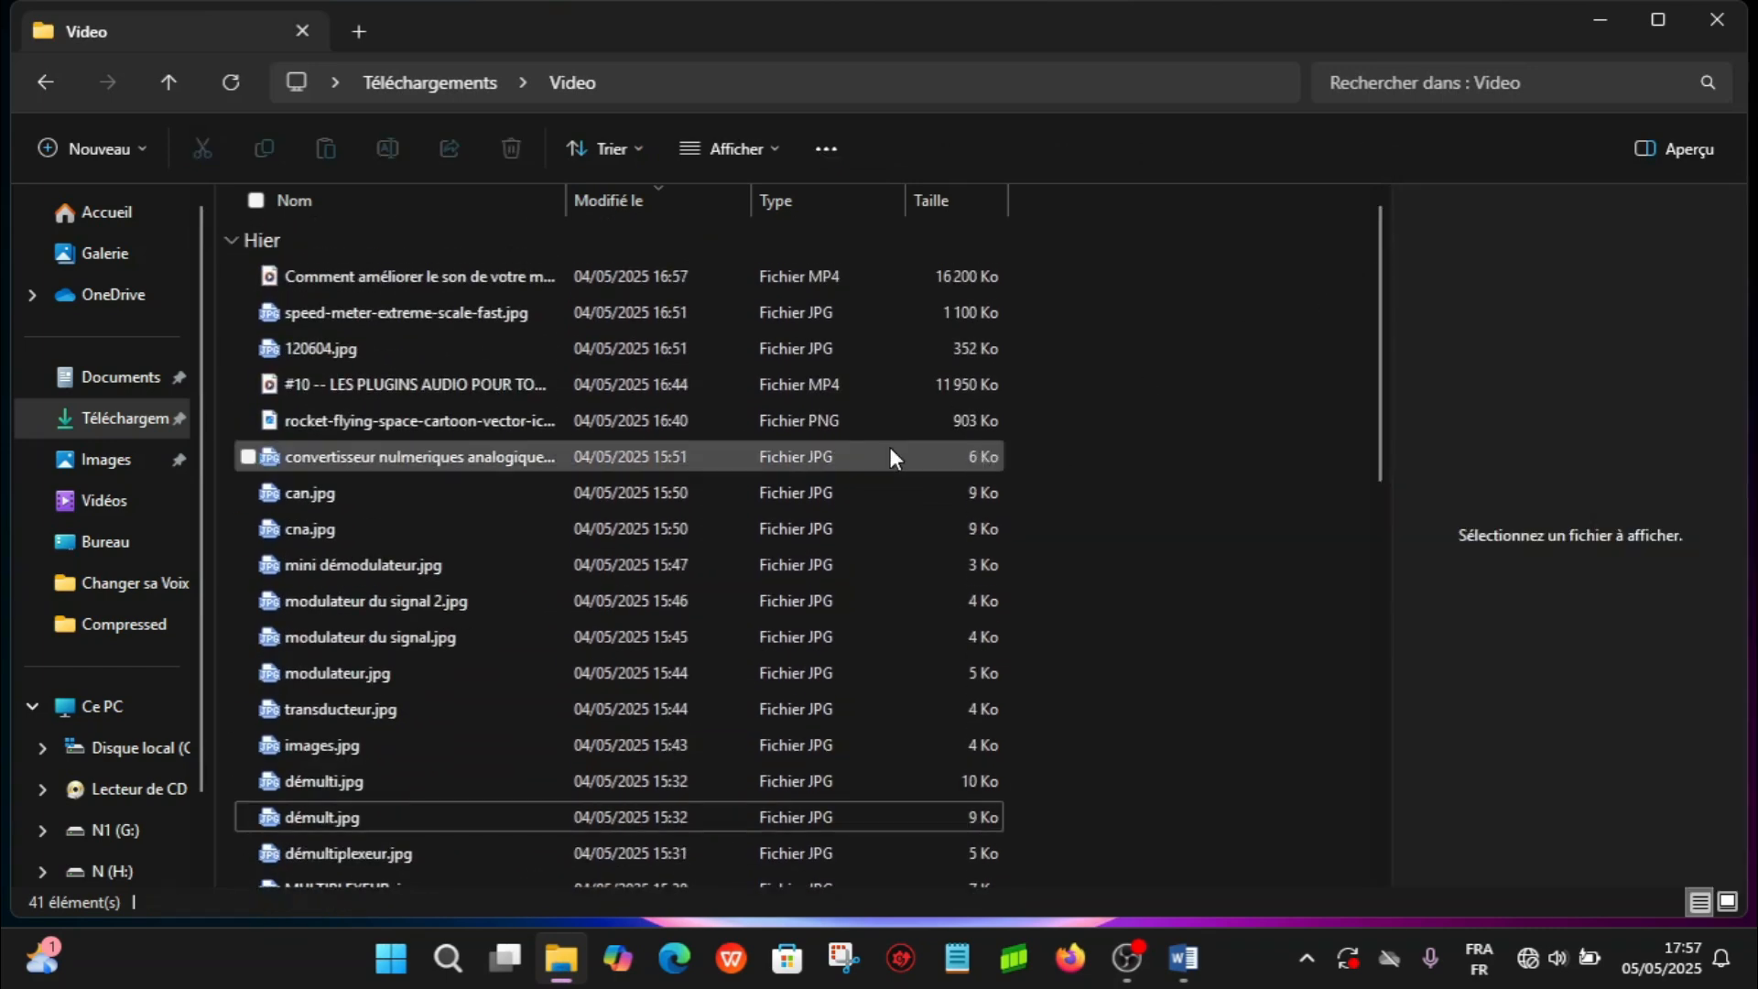
left_click(436, 423)
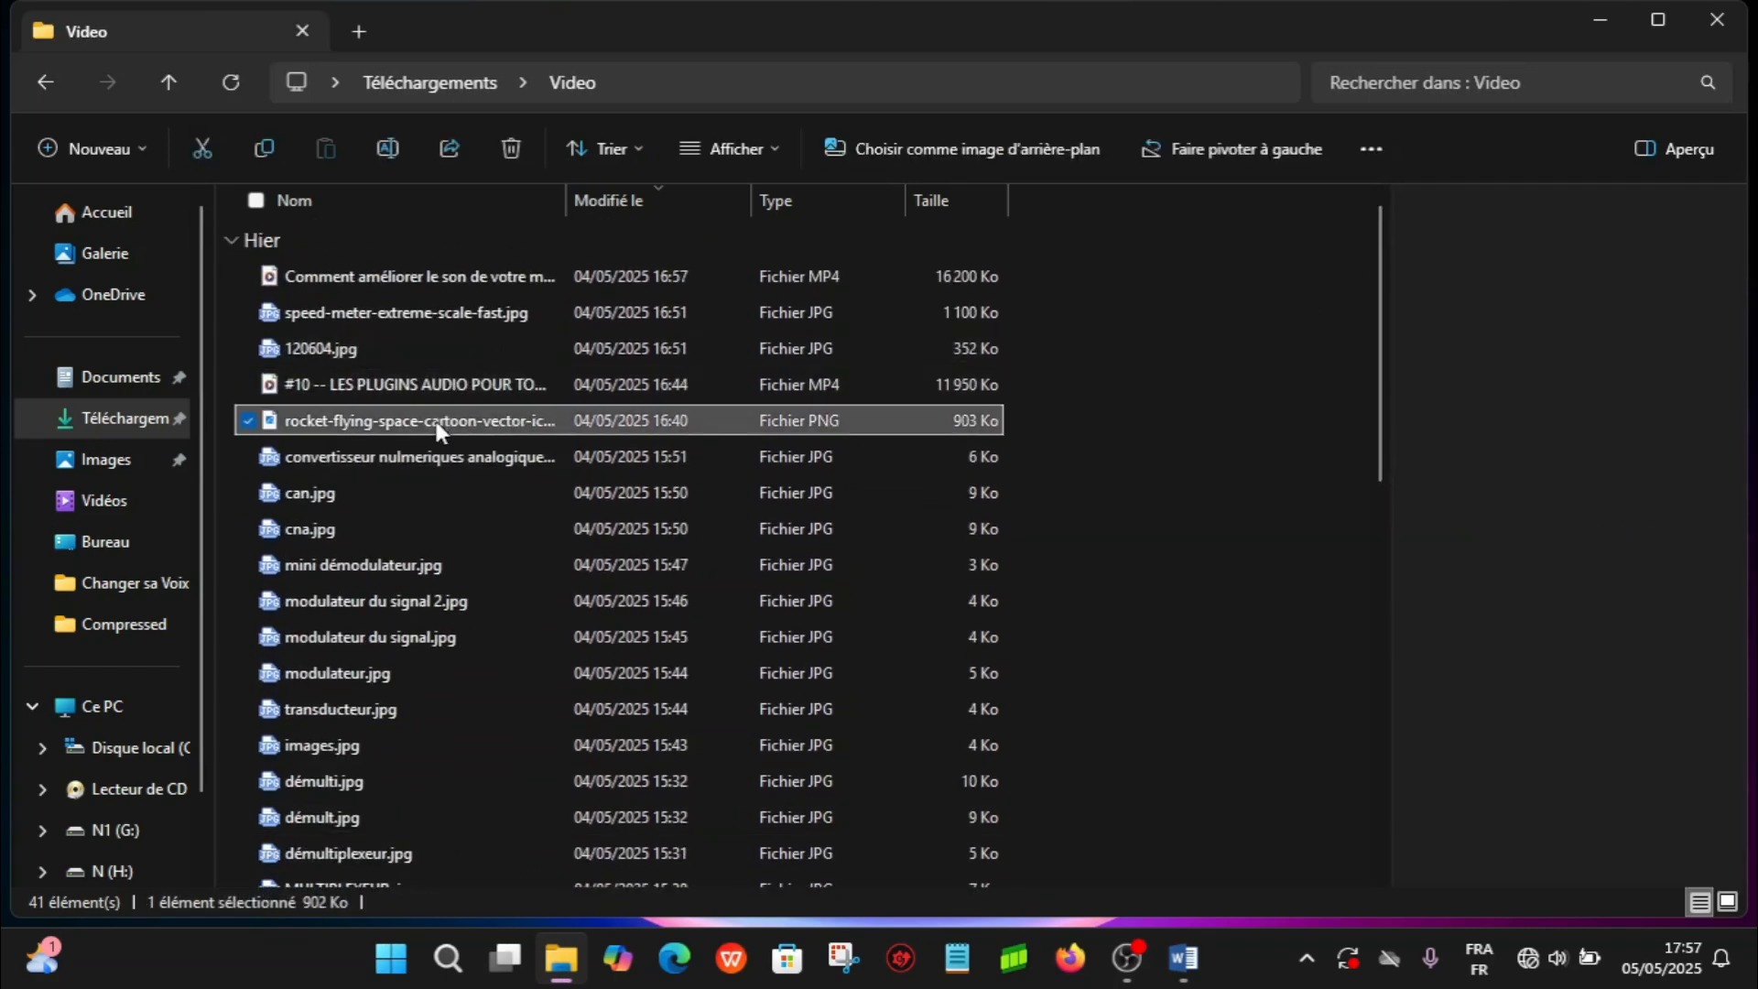
left_click(667, 456)
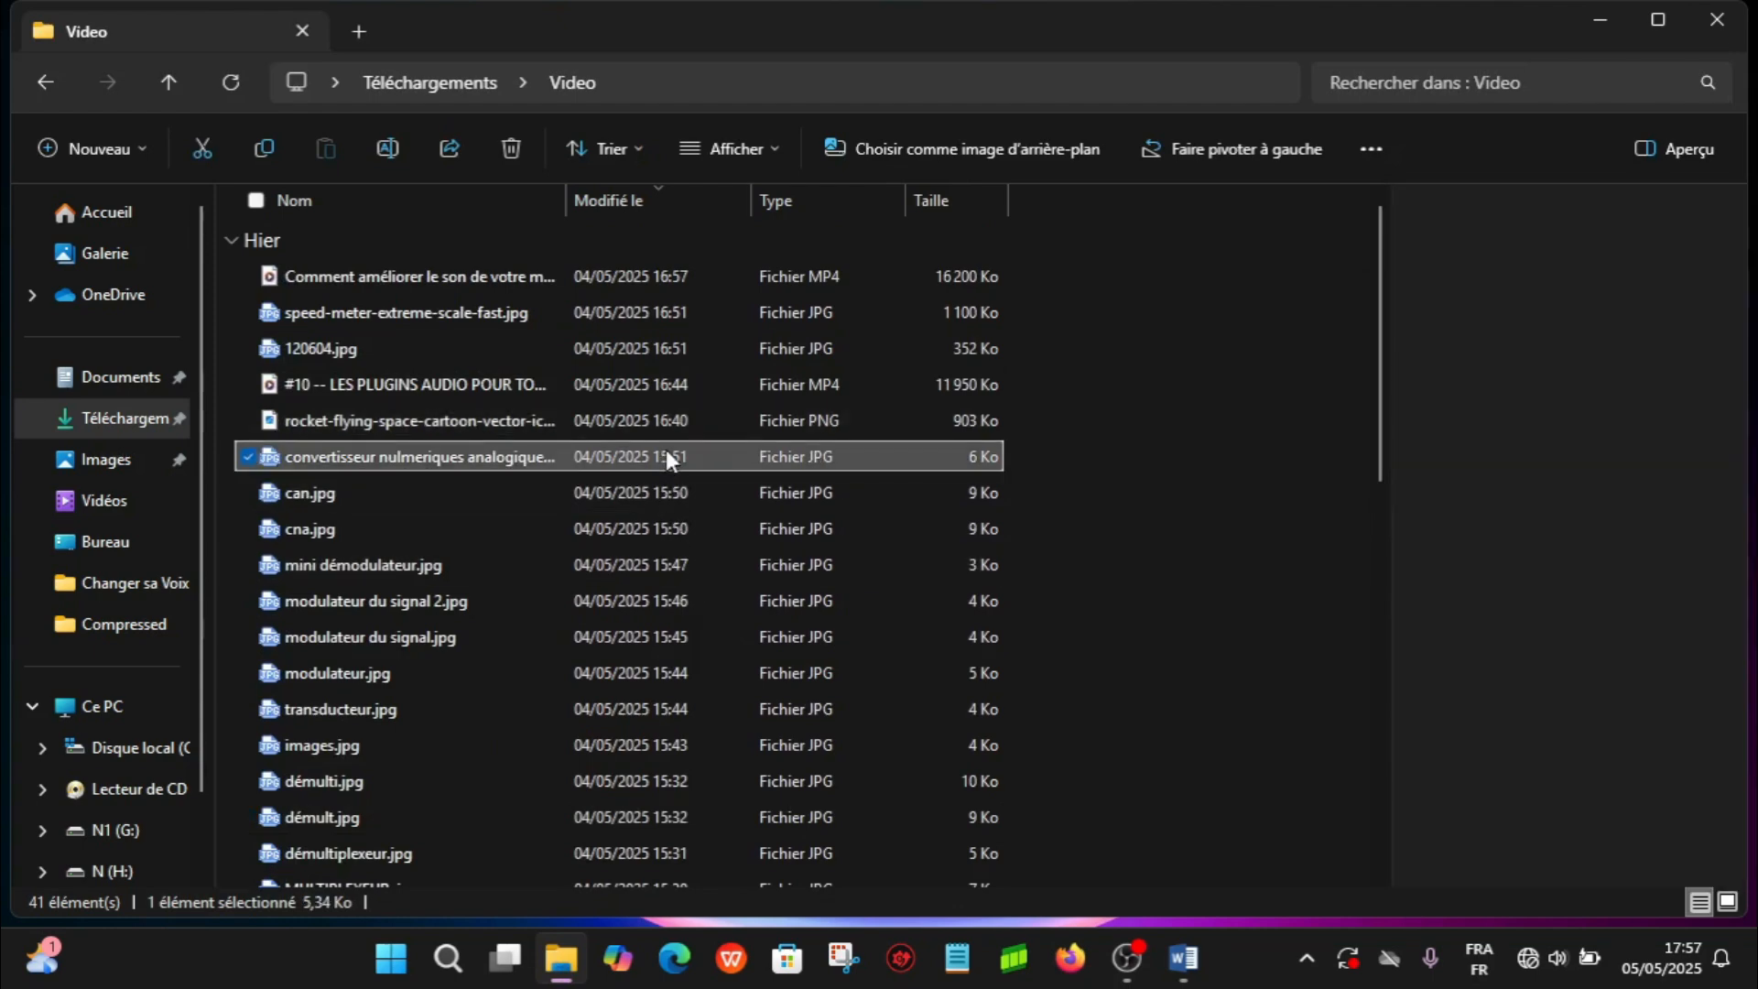
left_click(684, 419)
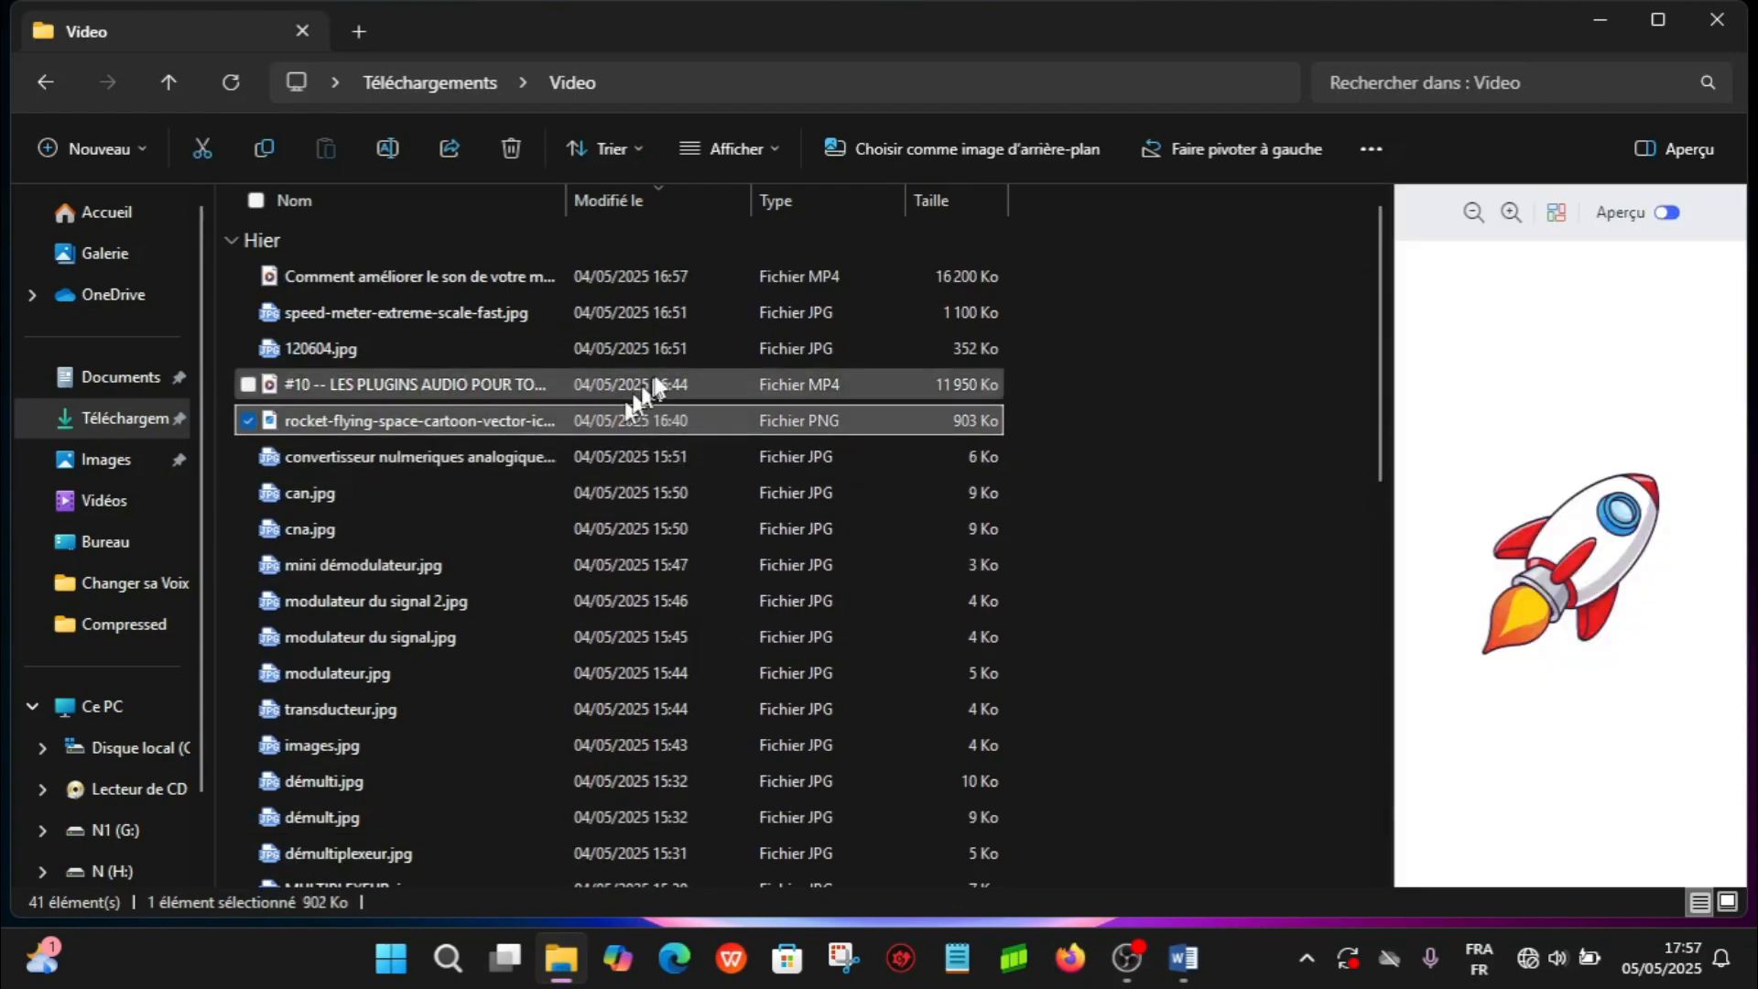
left_click(646, 349)
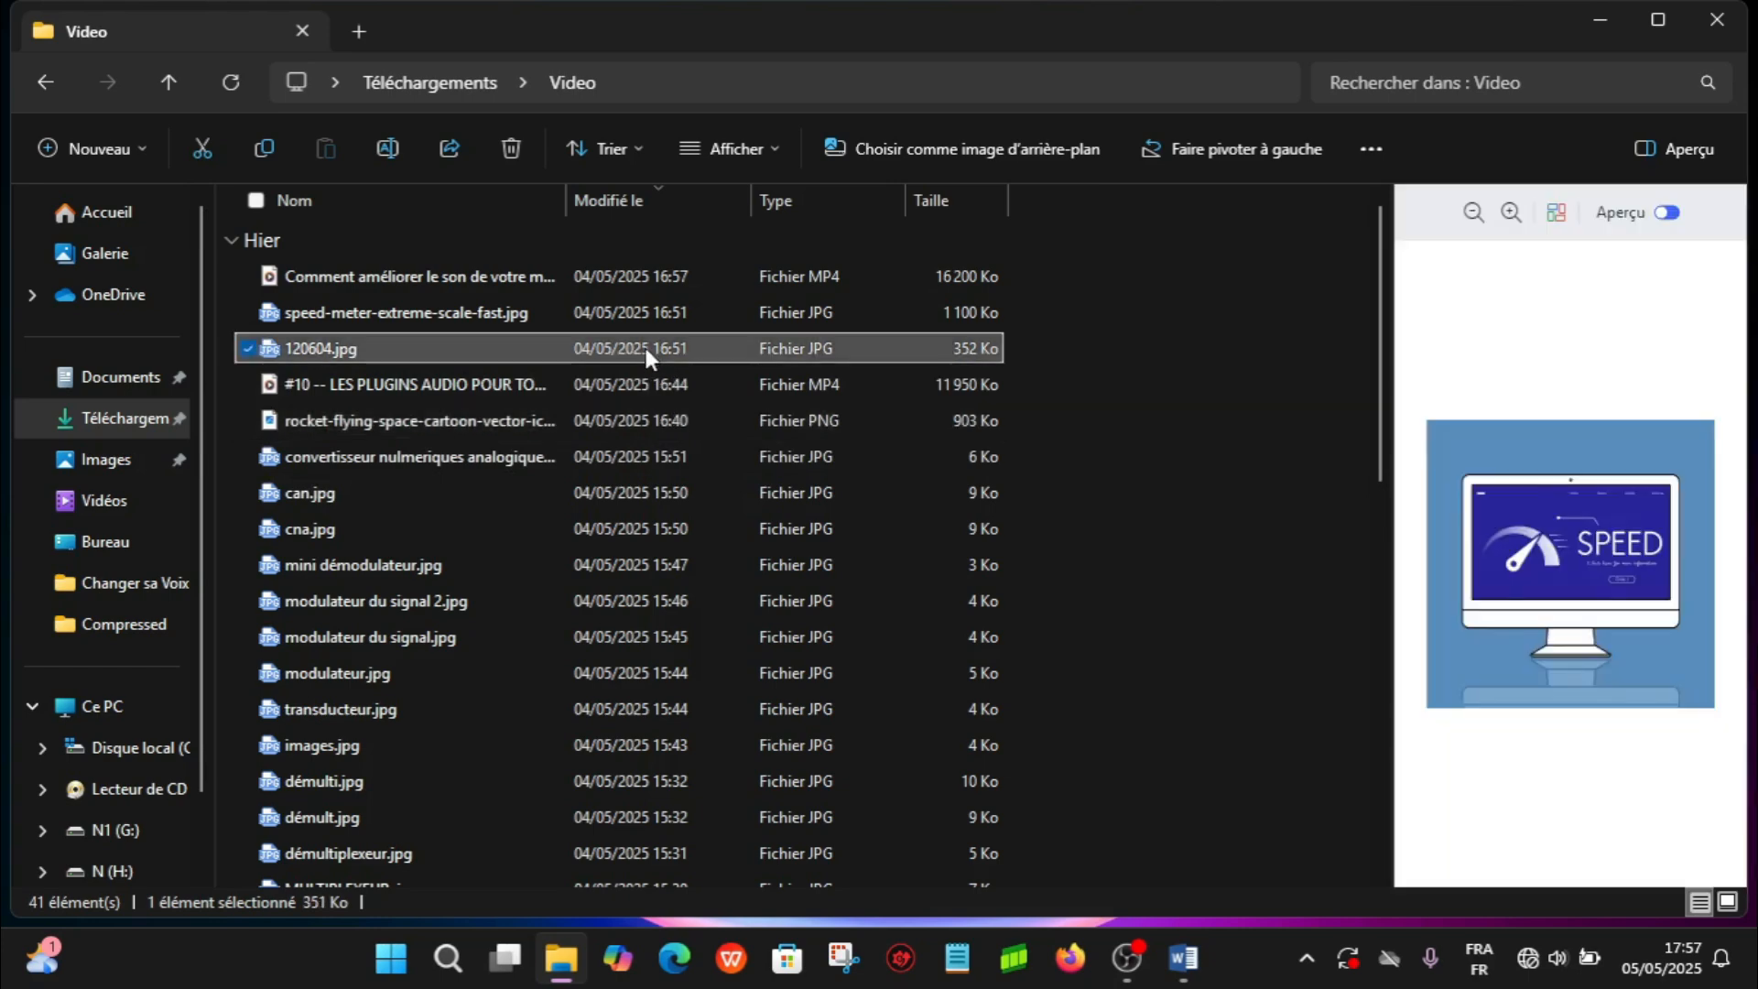
left_click(661, 303)
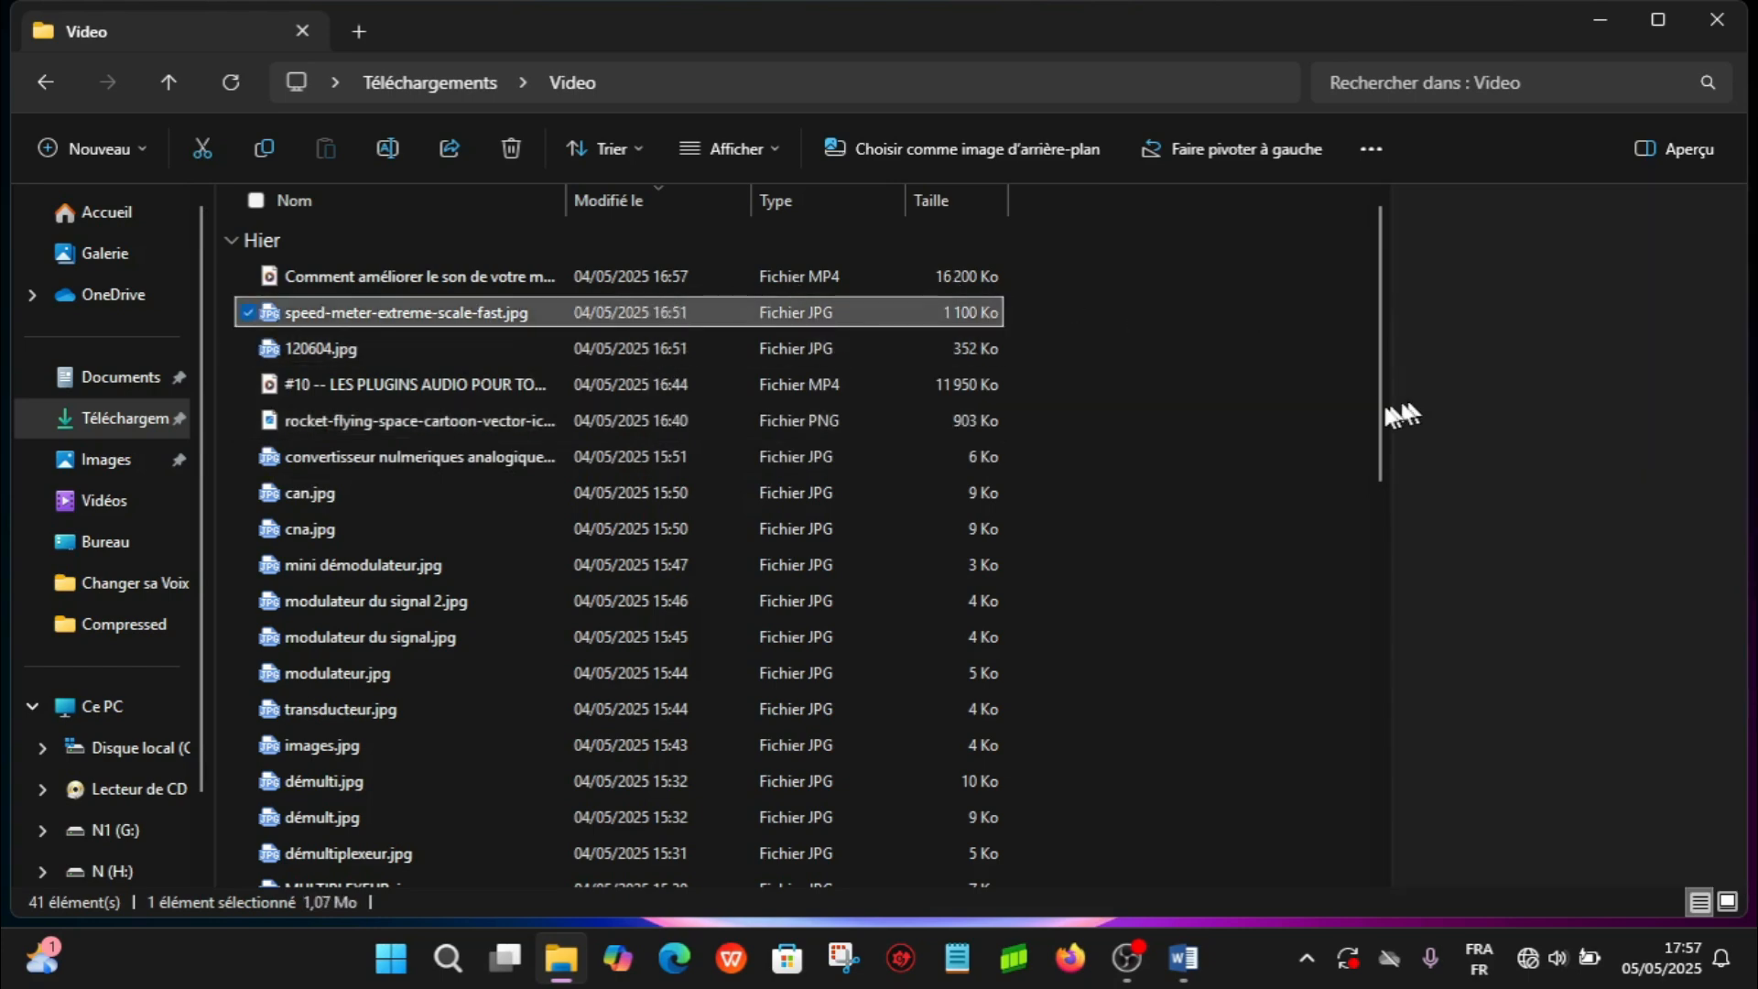
mouse_move(1383, 421)
left_mouse_down()
mouse_move(1382, 583)
mouse_move(1381, 392)
left_mouse_up()
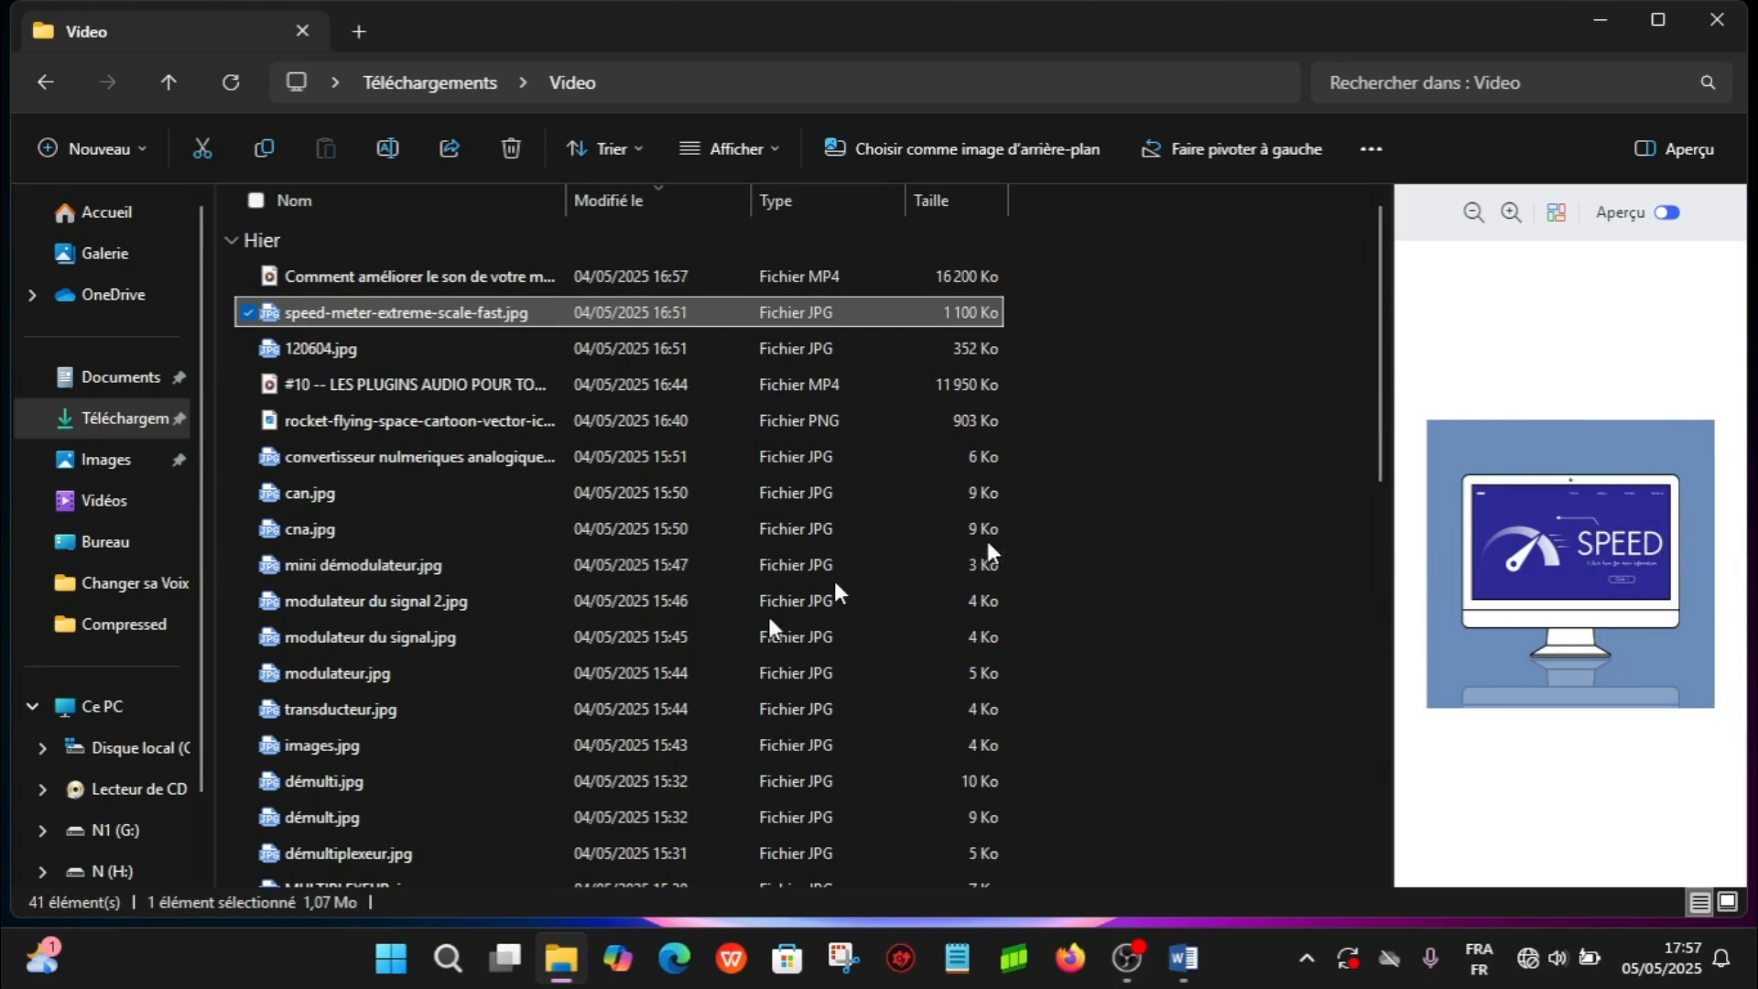
left_click(644, 414)
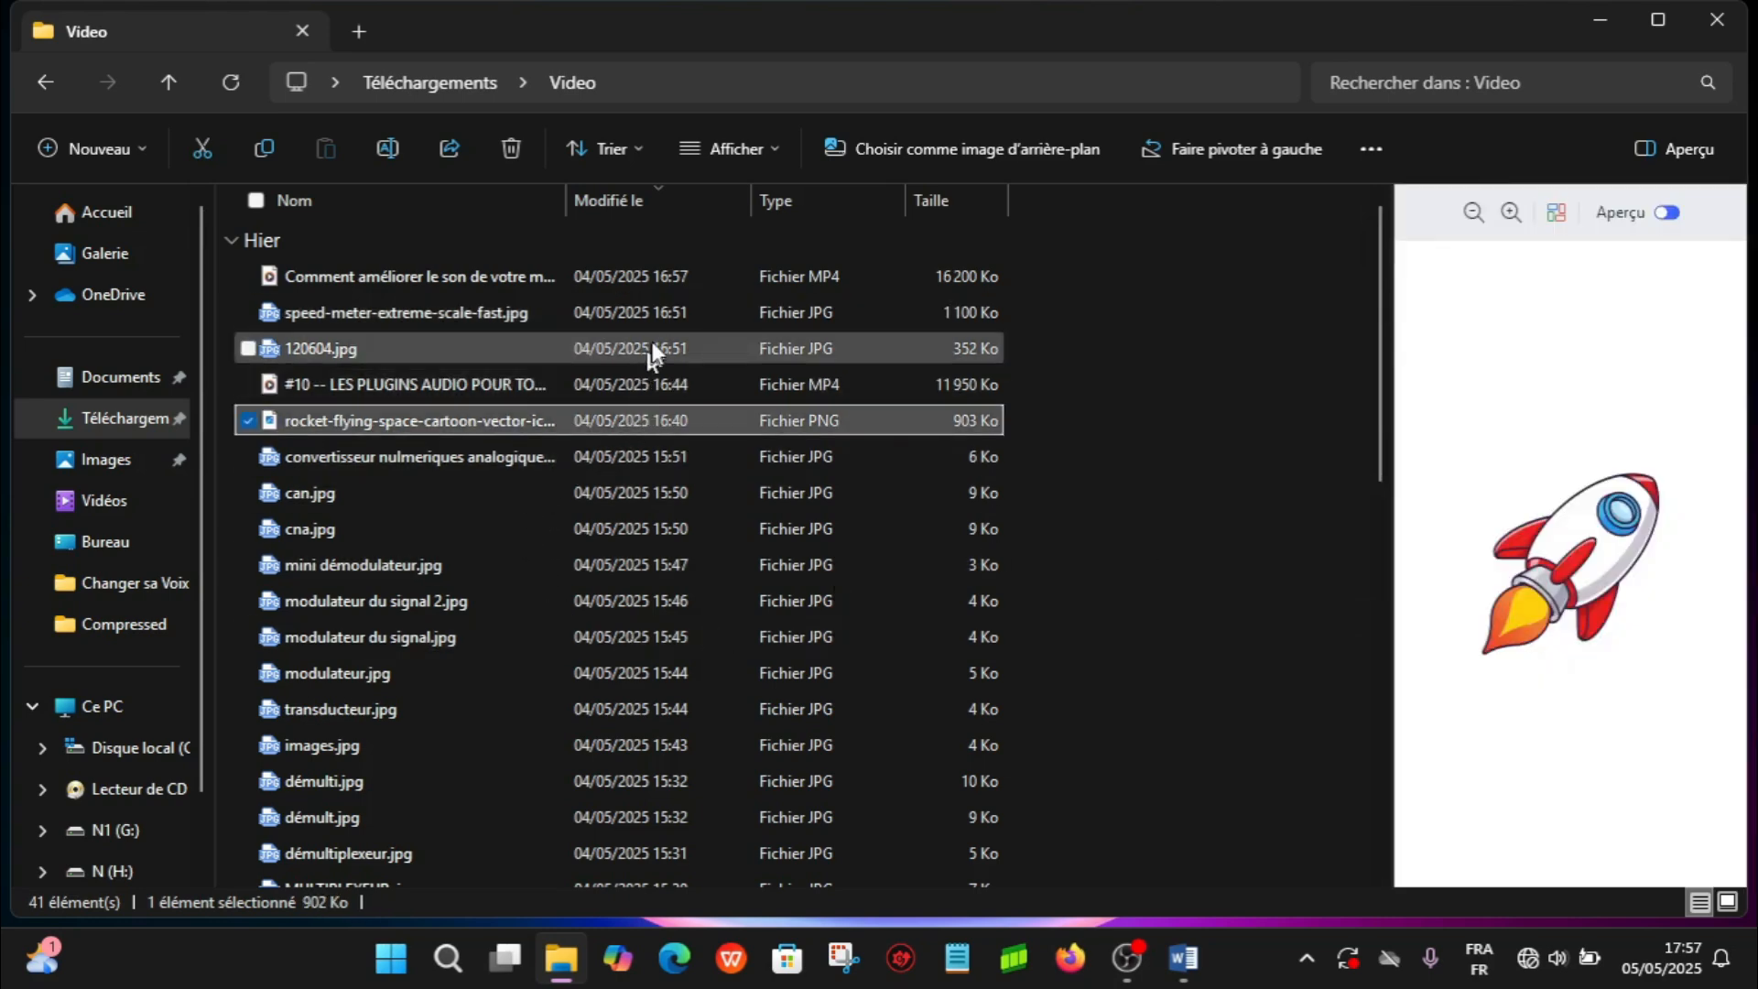
left_click(672, 317)
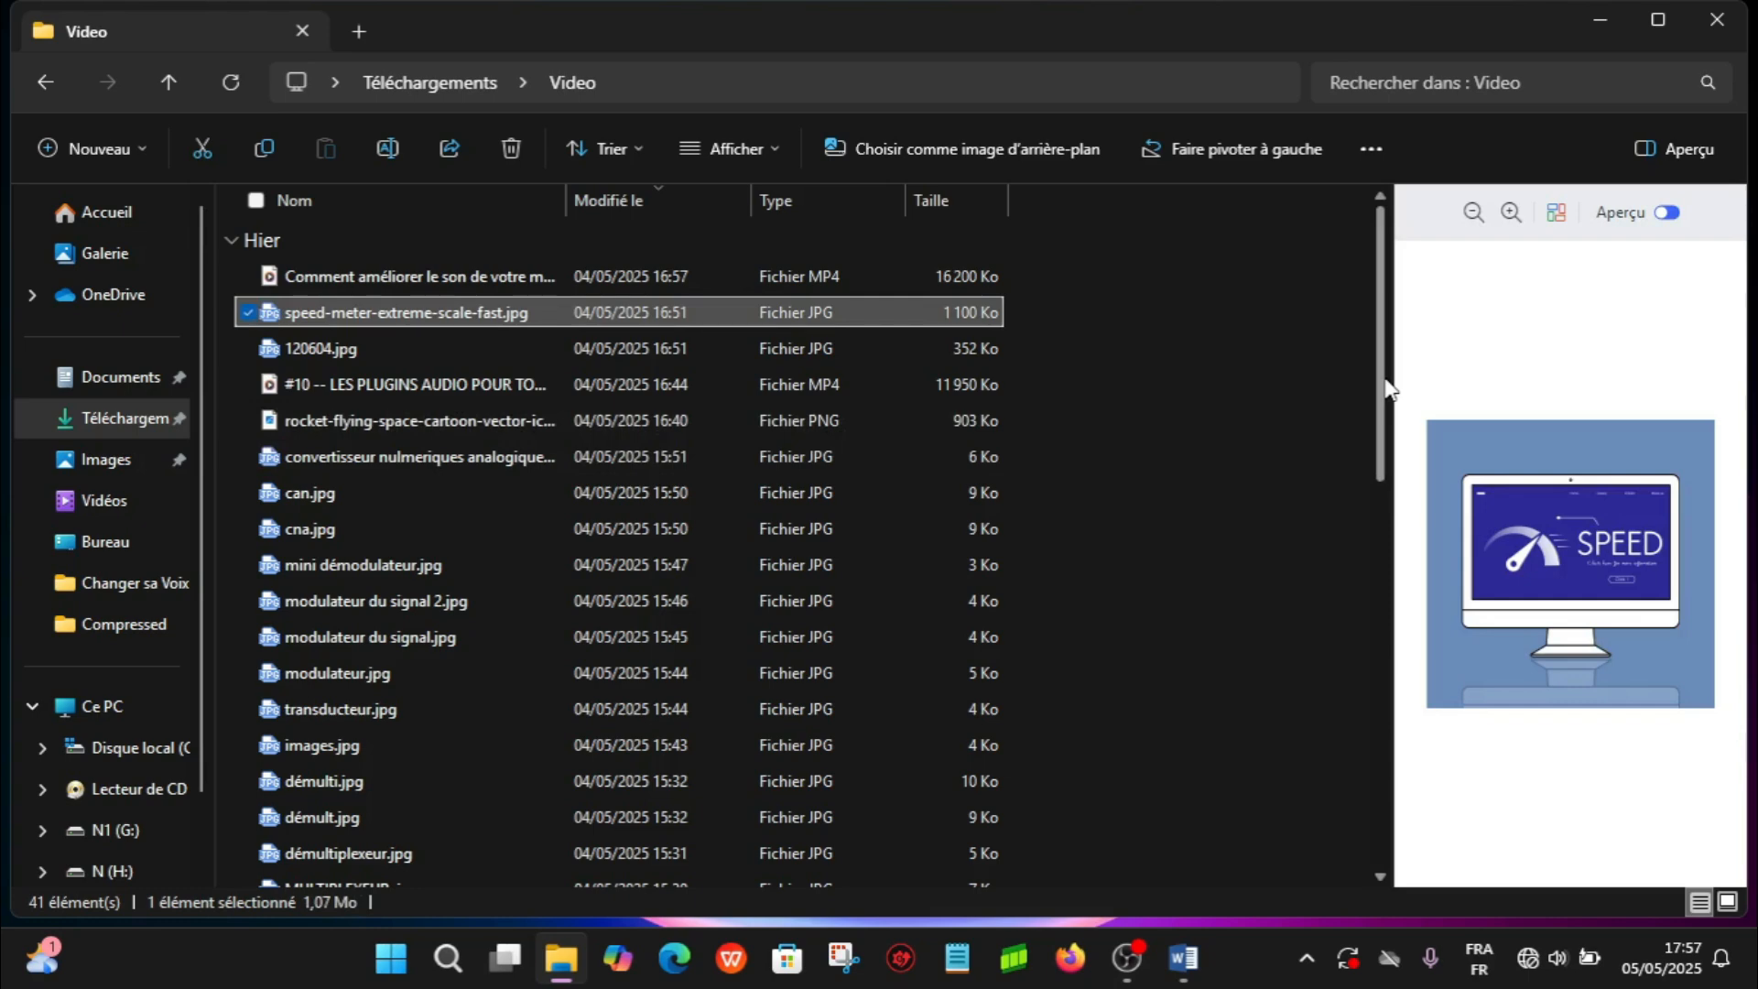
- Preview démulti.jpg, images.jpg and démult.jpg further down the Video folder
scroll(1383, 394, "down", 1)
left_click(586, 697)
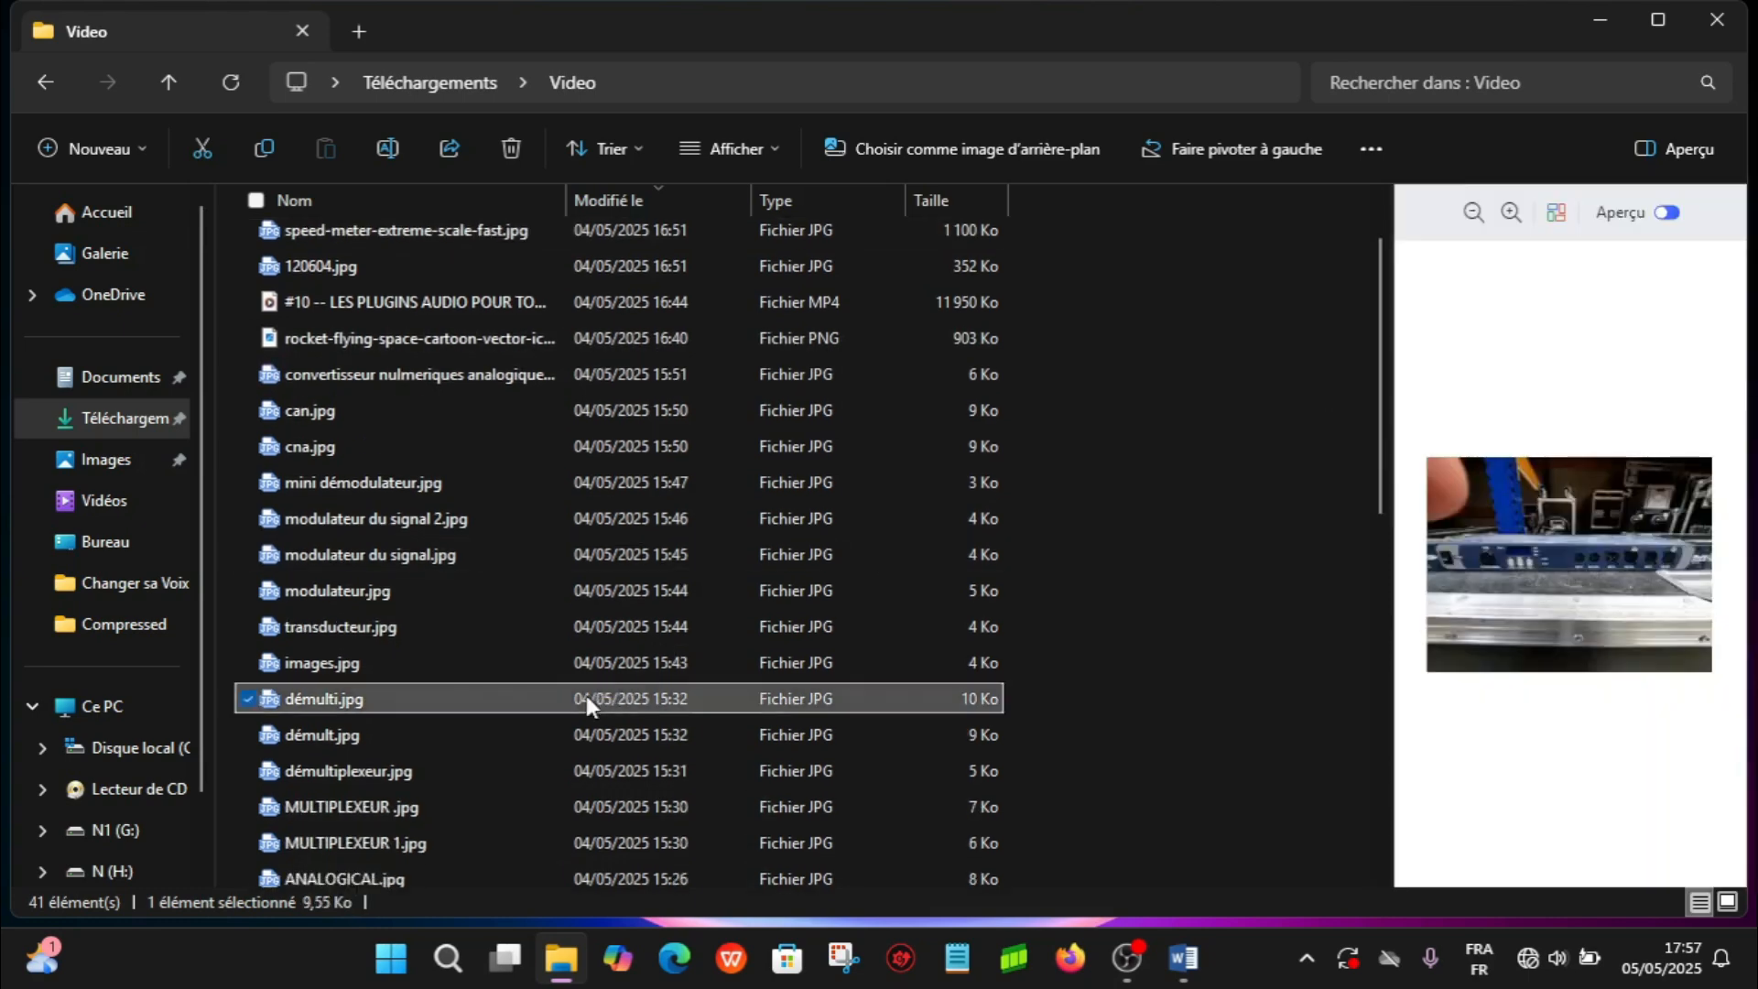
left_click(639, 665)
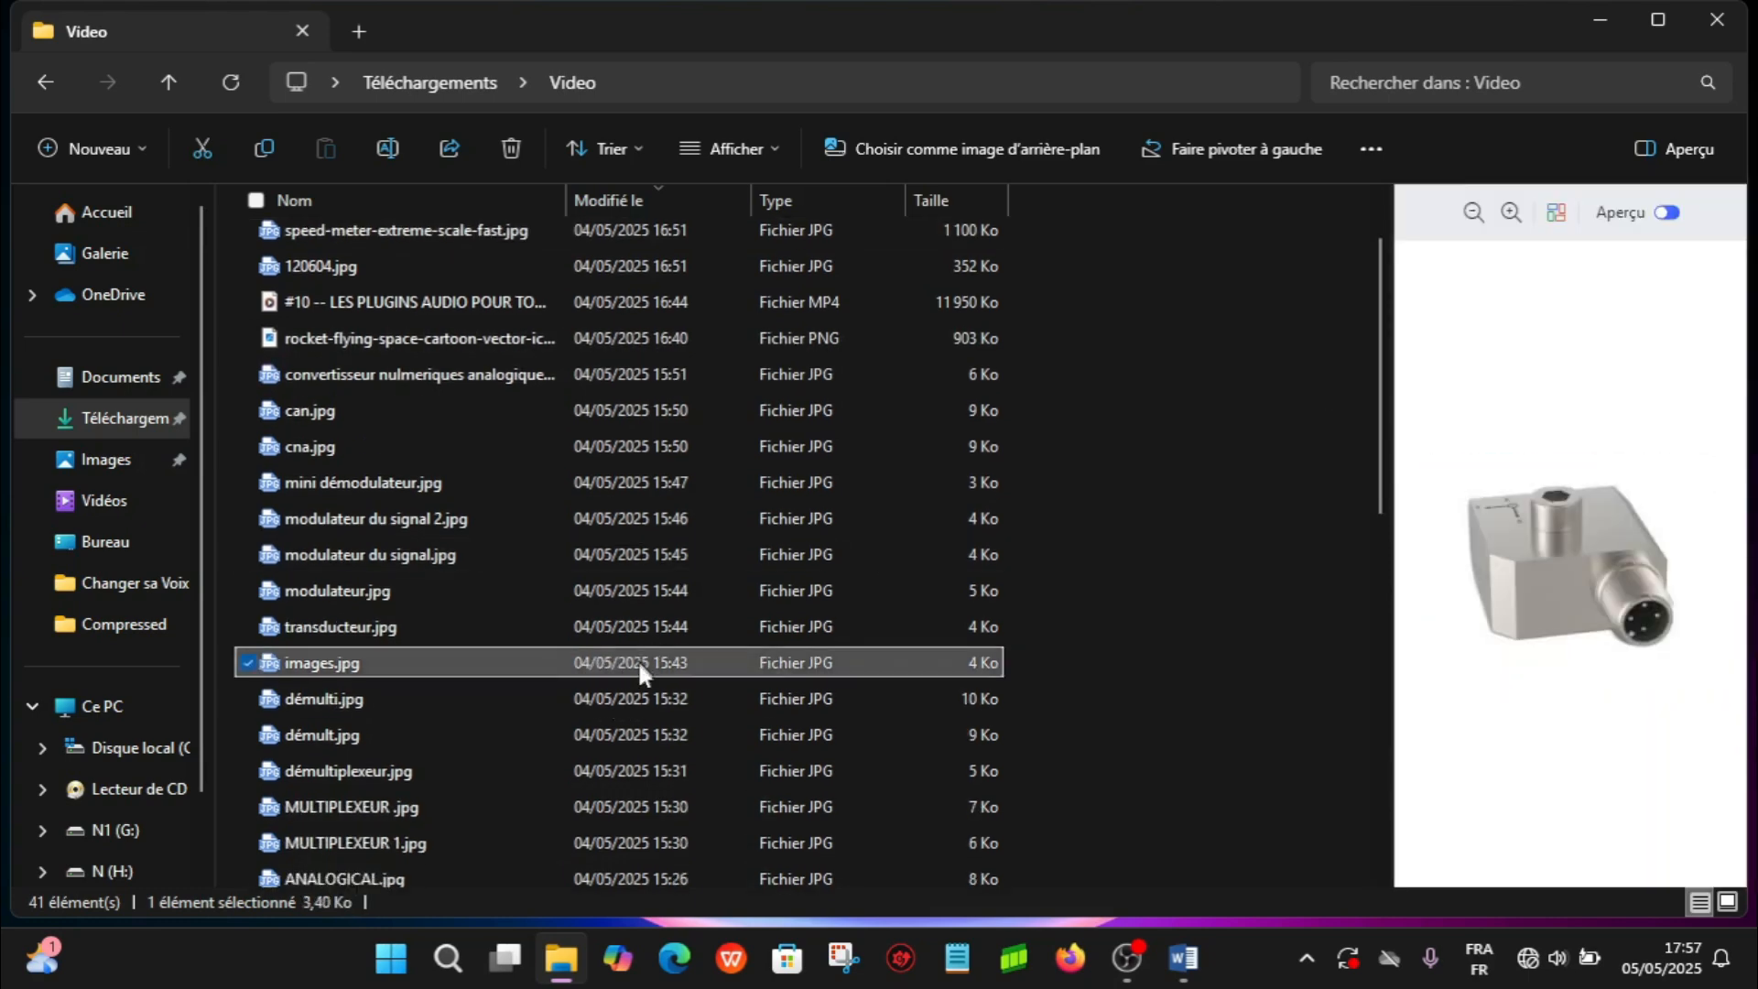
left_click(644, 691)
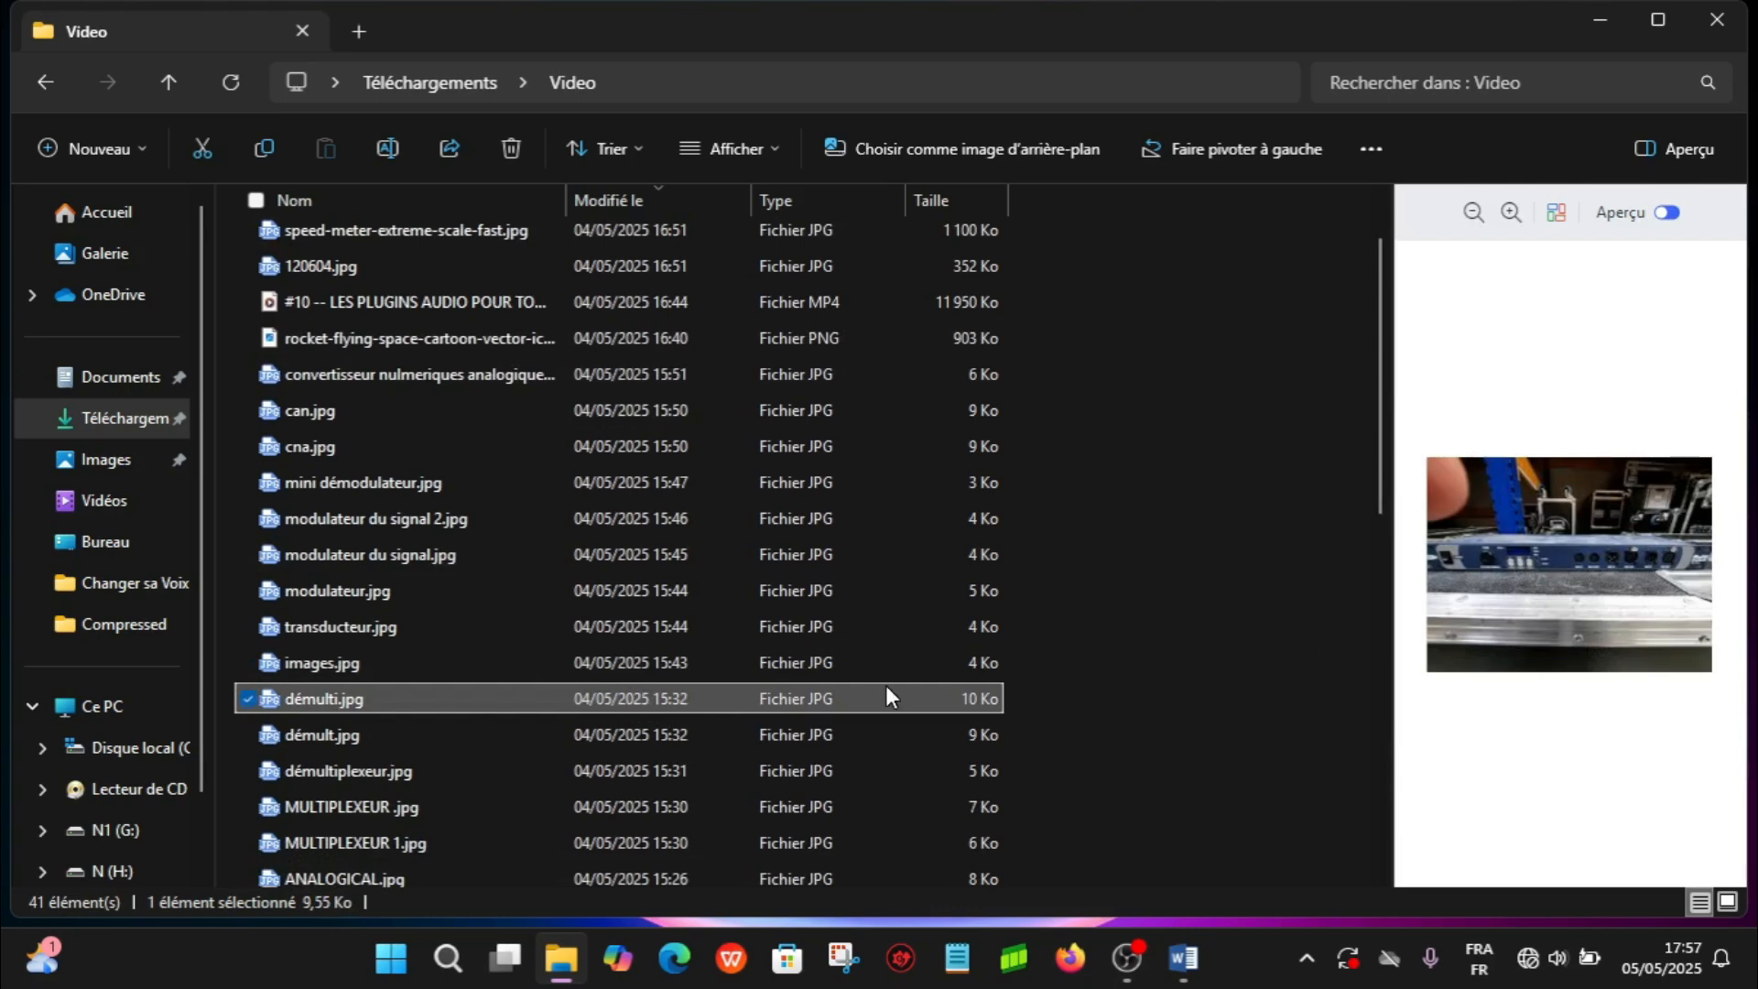
left_click(797, 751)
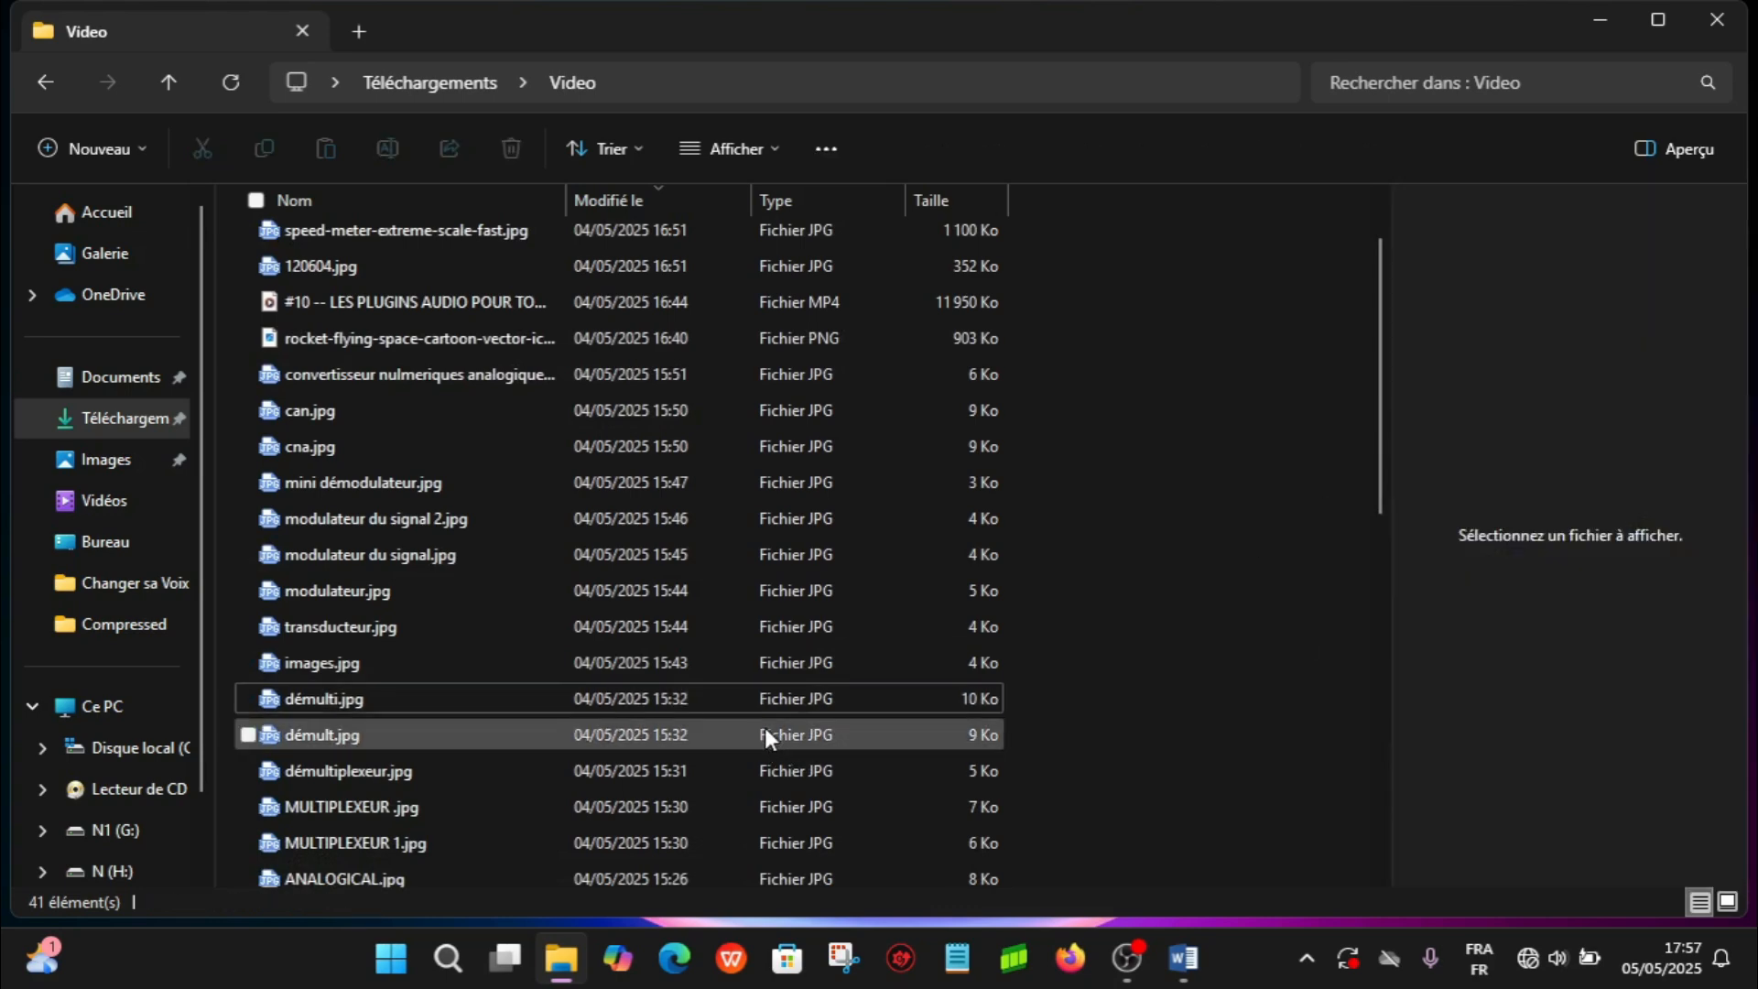
left_click(765, 732)
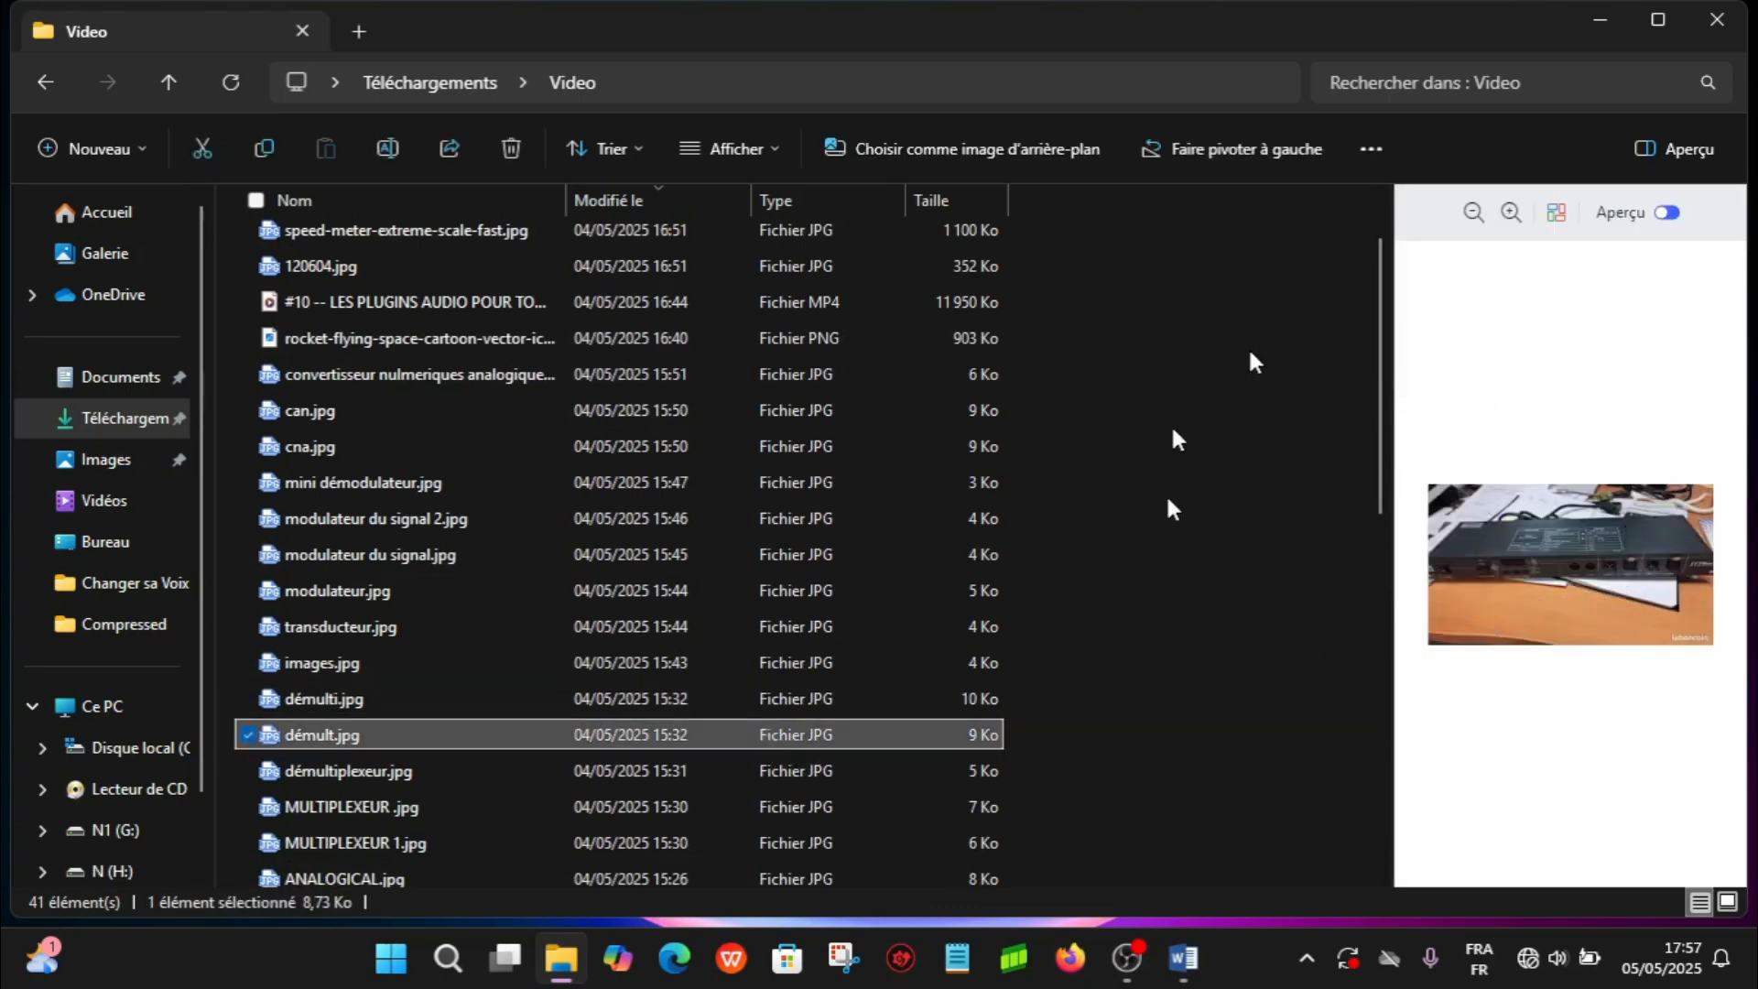
left_click_drag(1379, 376, 824, 59)
- Open the Compressed folder in Téléchargements and preview JEMA GER 1426-24.jpg, speed_8252022_layout_07.jpg, speed_8252022_layout_2_08.jpg and 7800_6_2_02.jpg
left_click(427, 86)
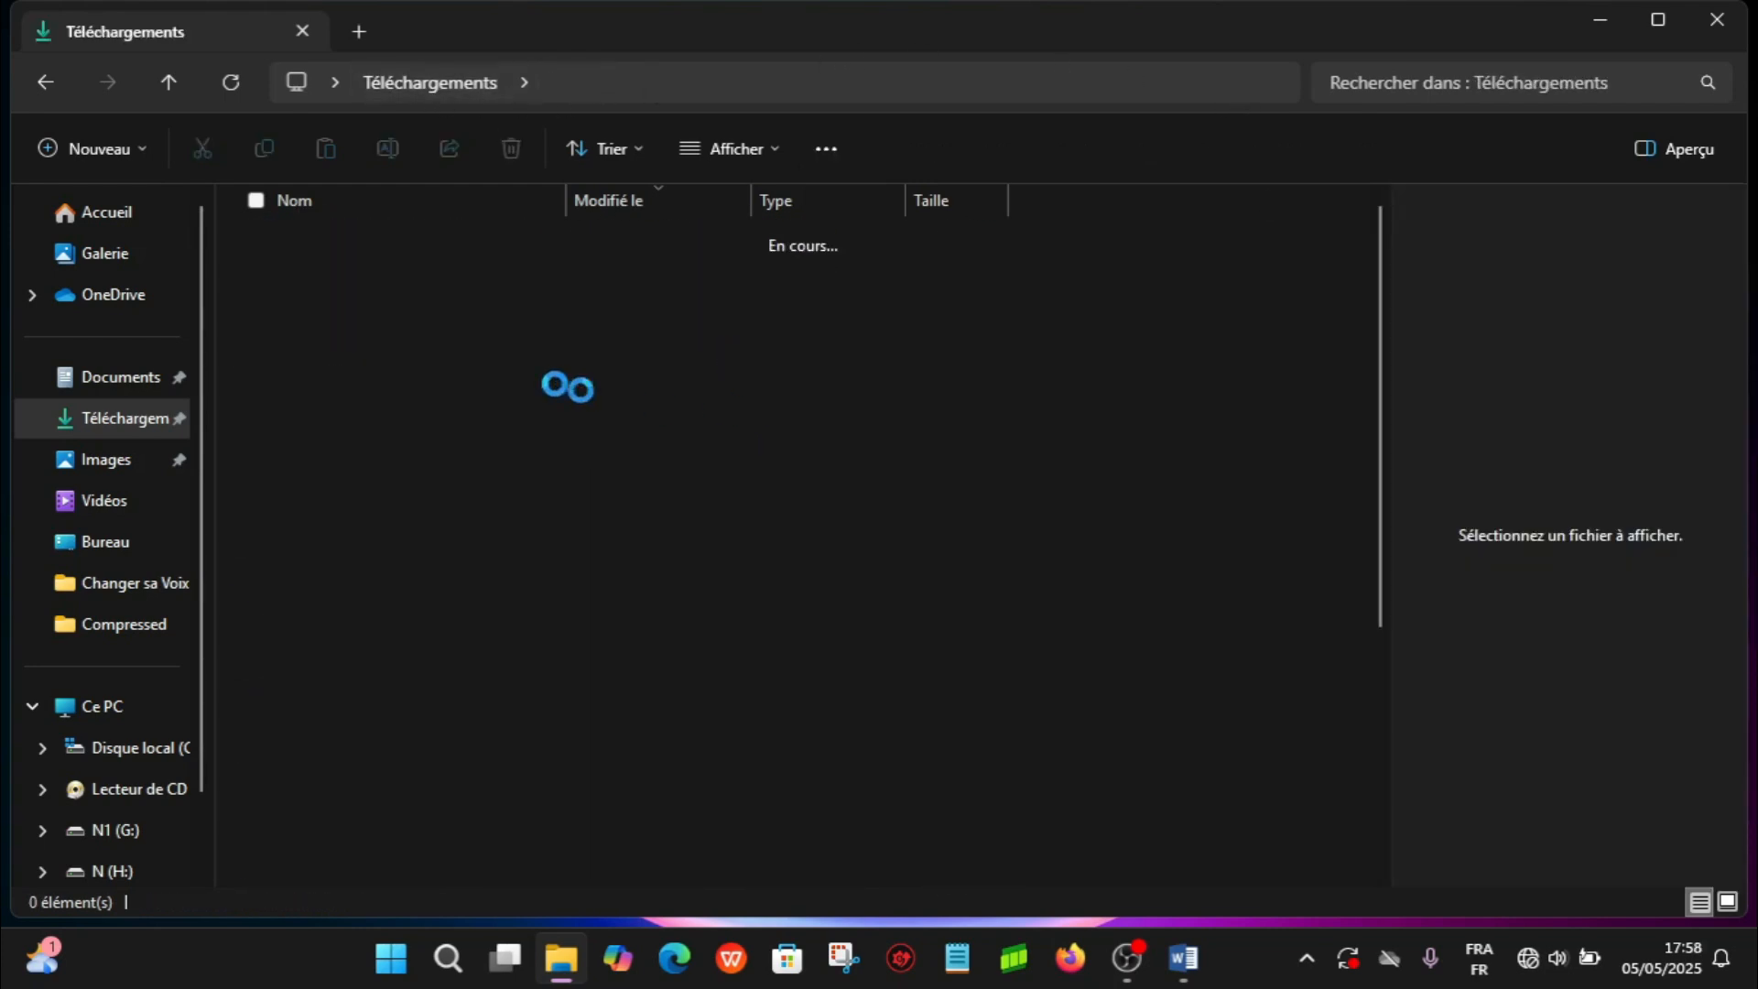
left_click(350, 425)
double_click(350, 425)
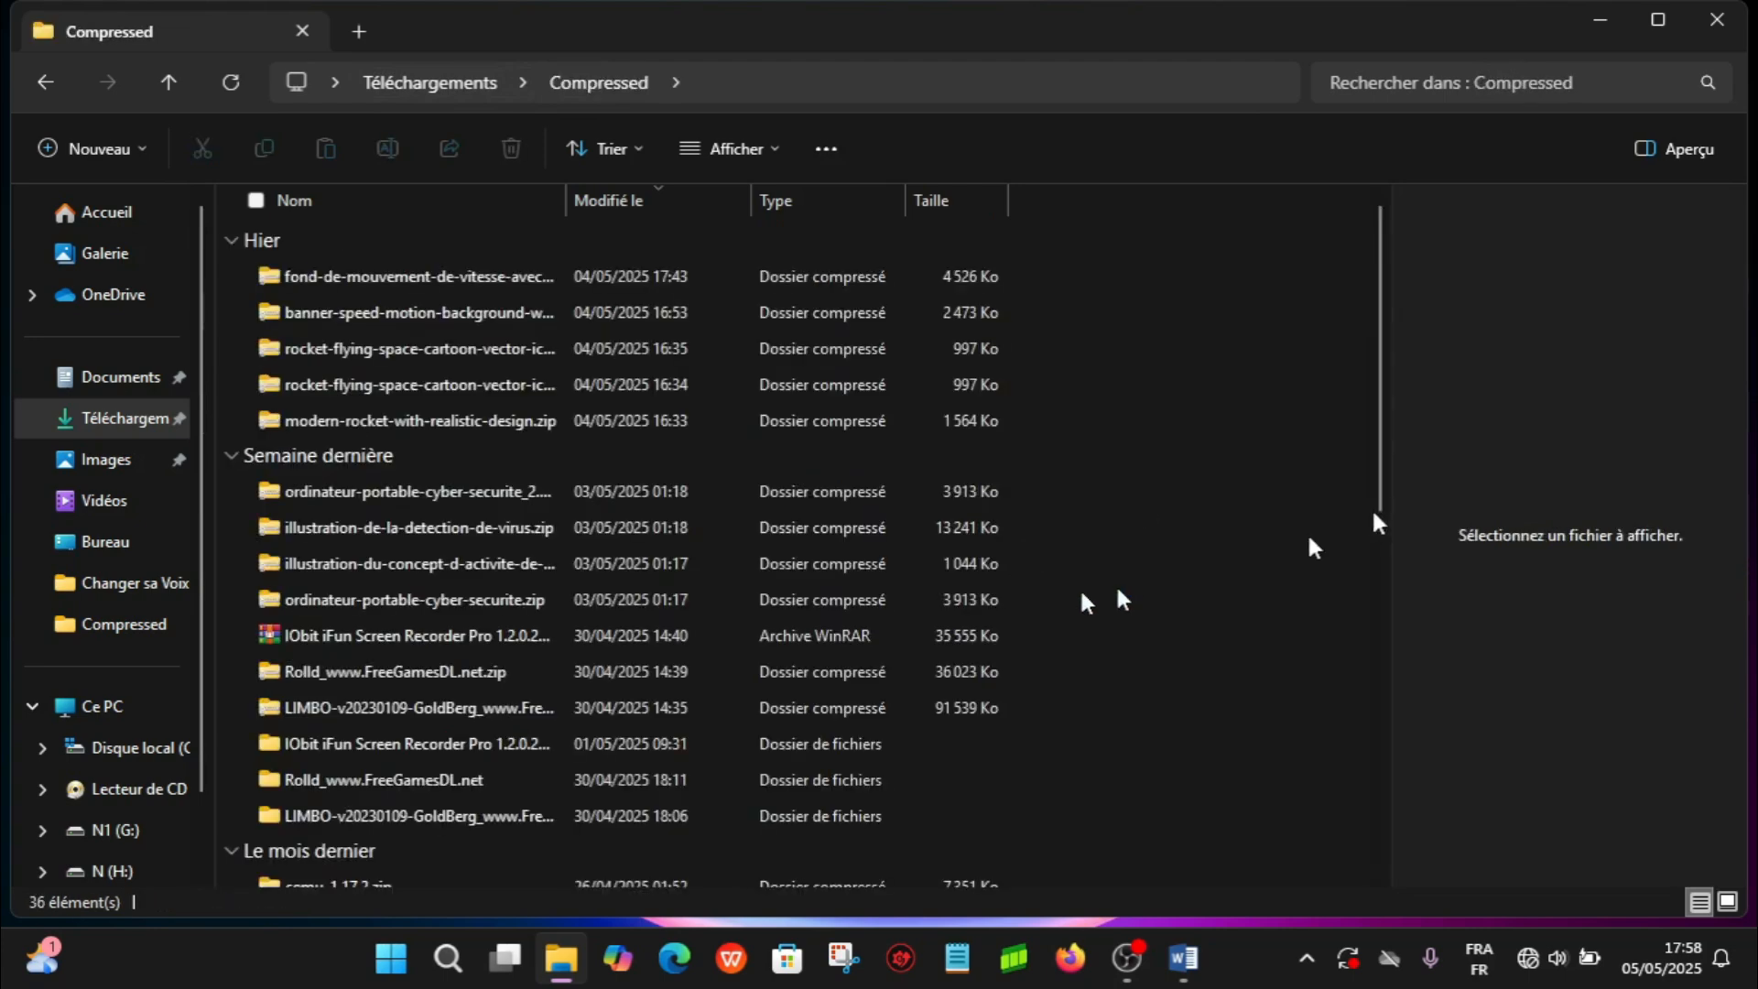
left_click_drag(1382, 373, 1382, 718)
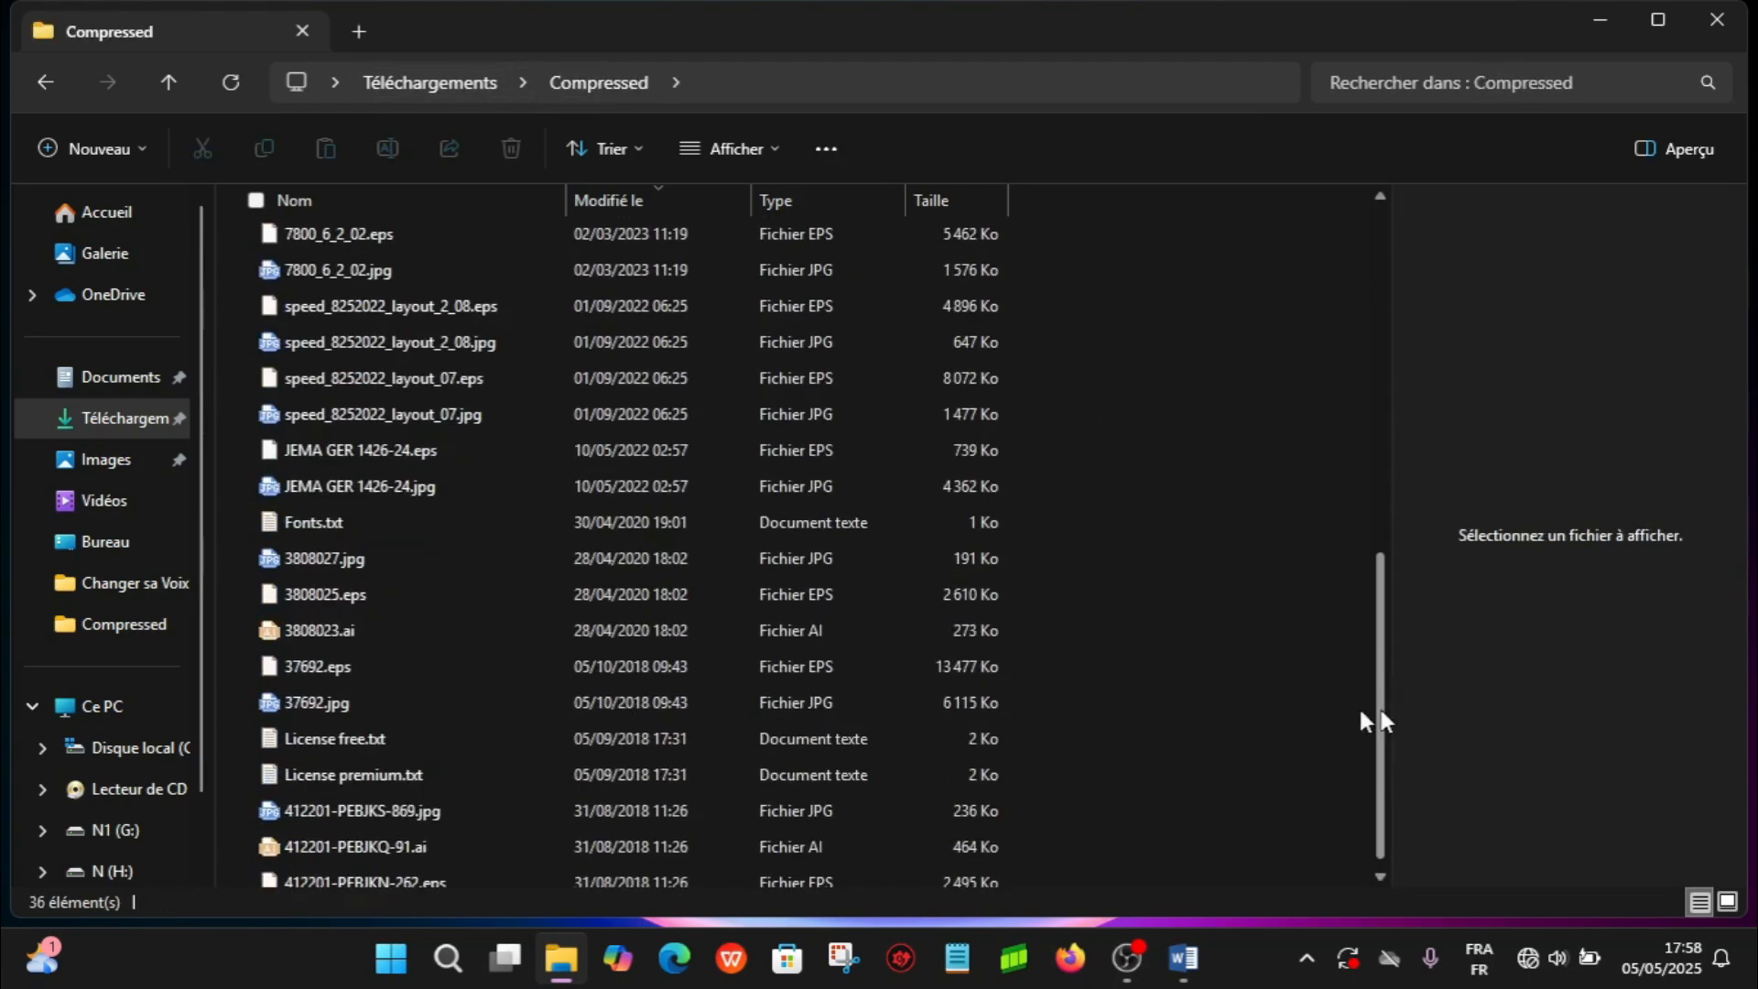
left_click(622, 483)
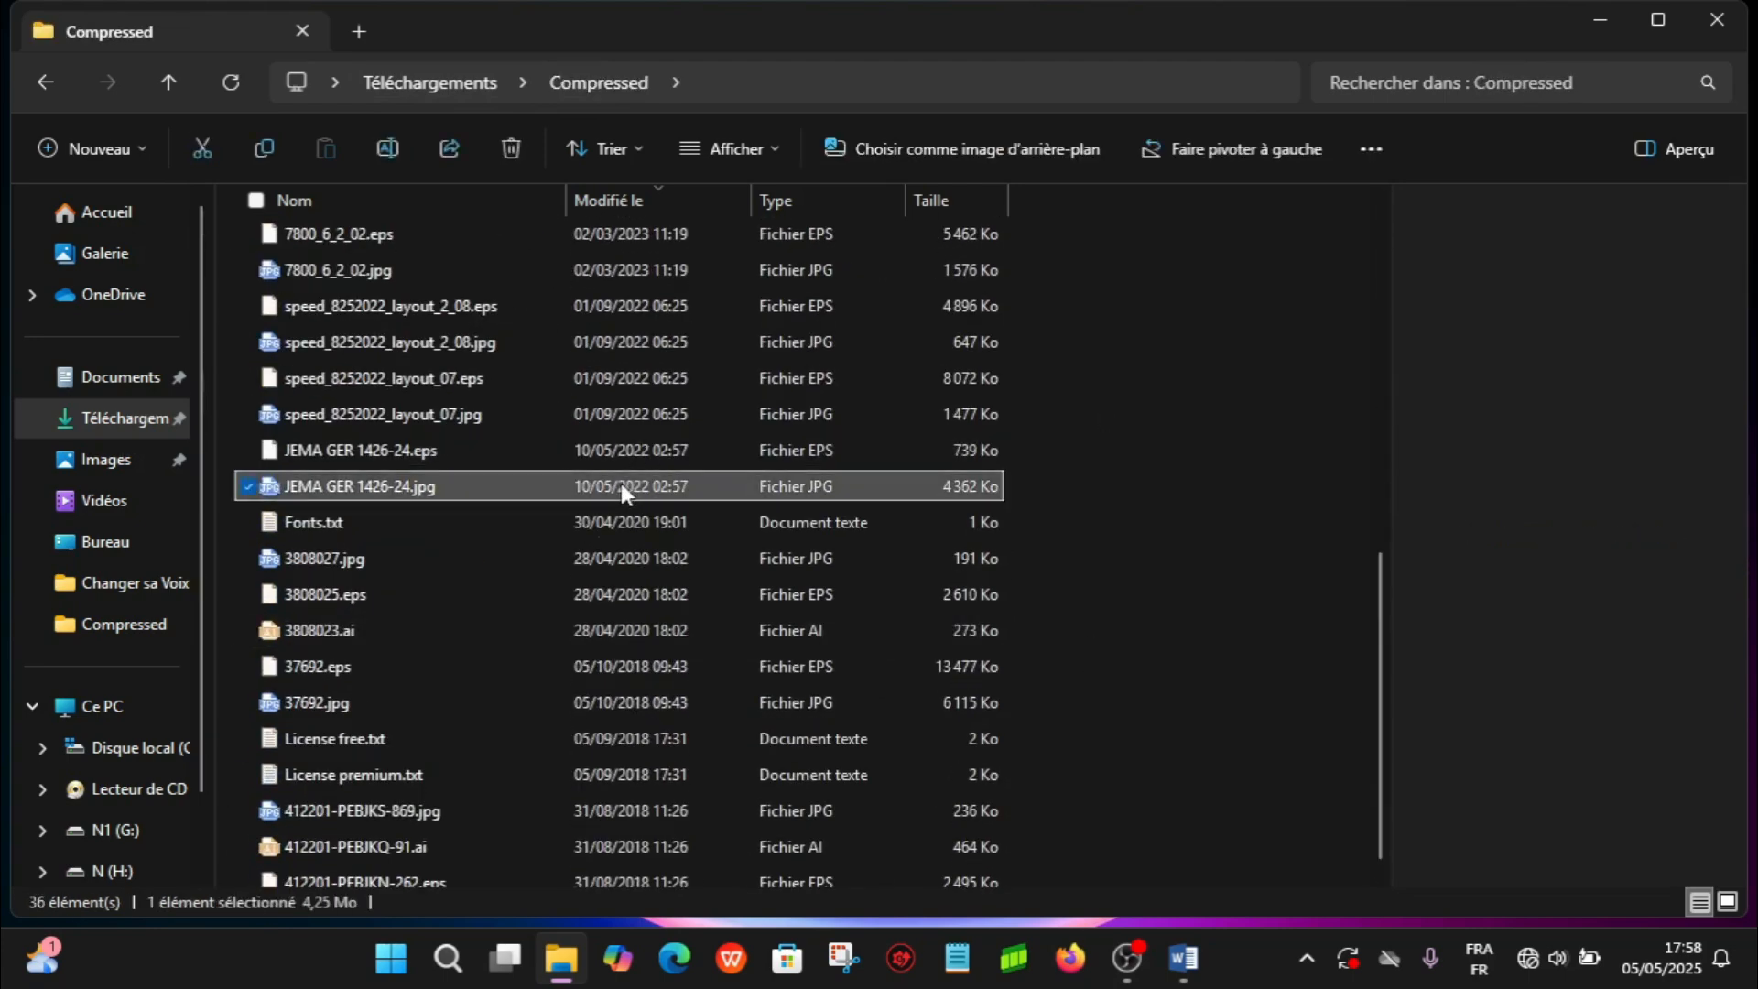
key("alt+p")
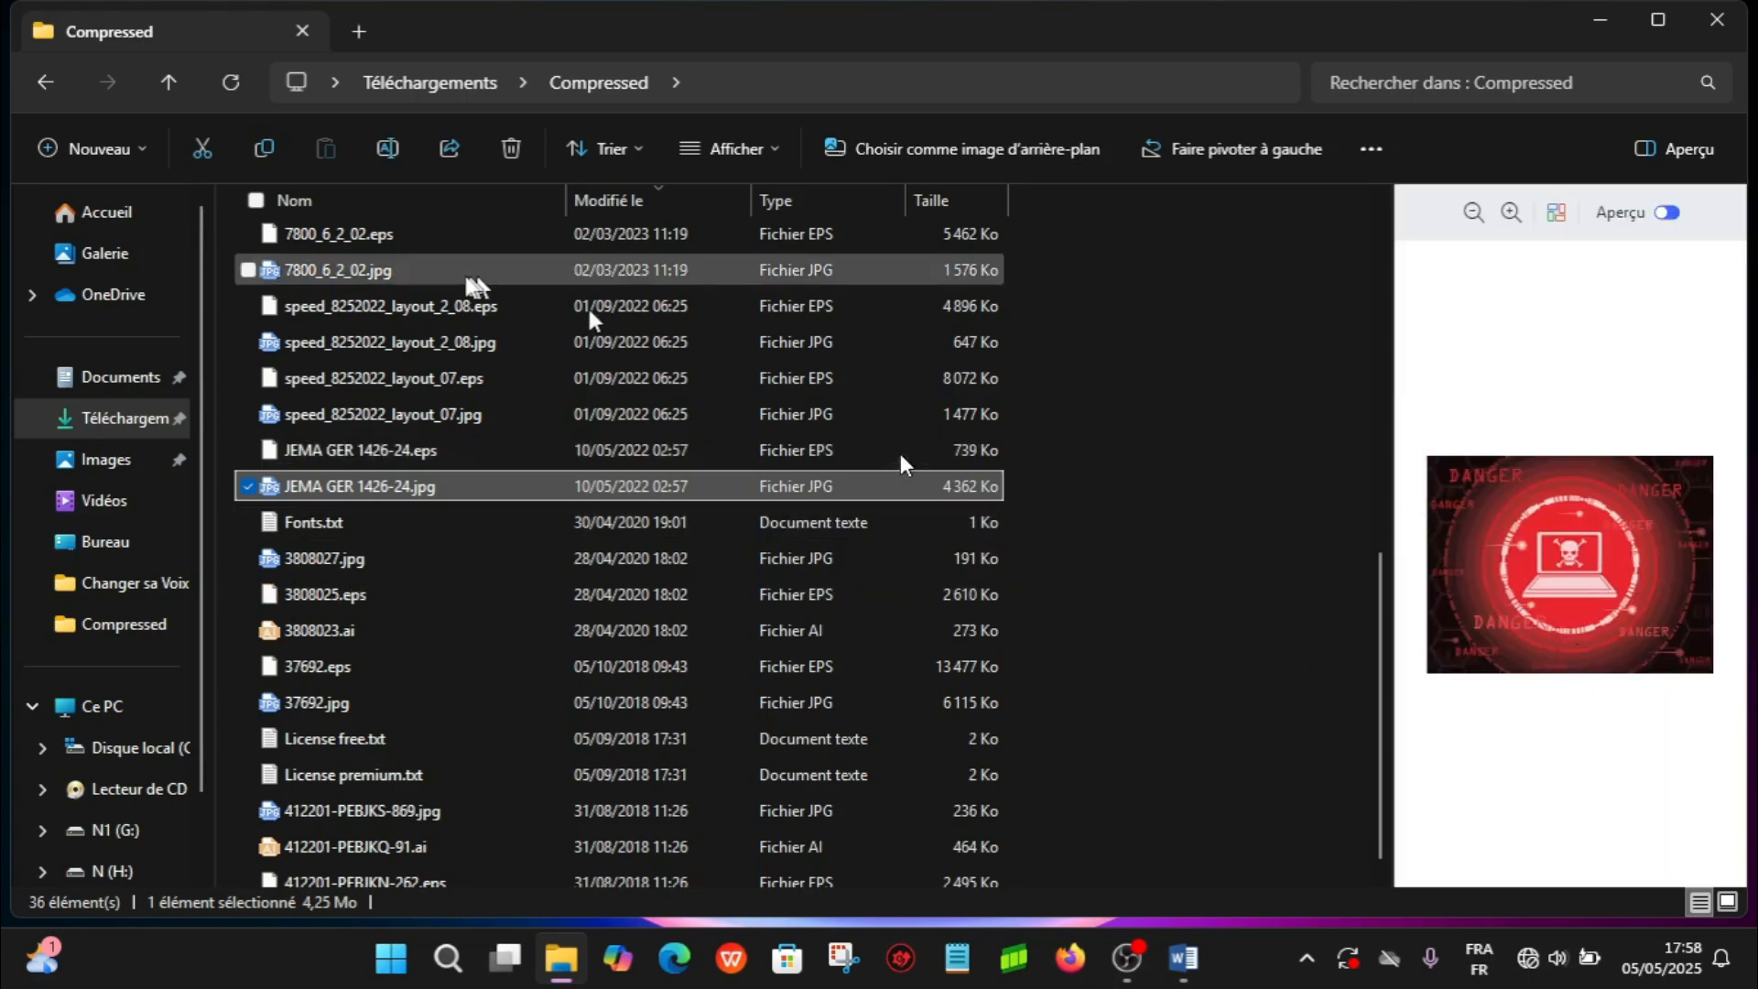
left_click(453, 406)
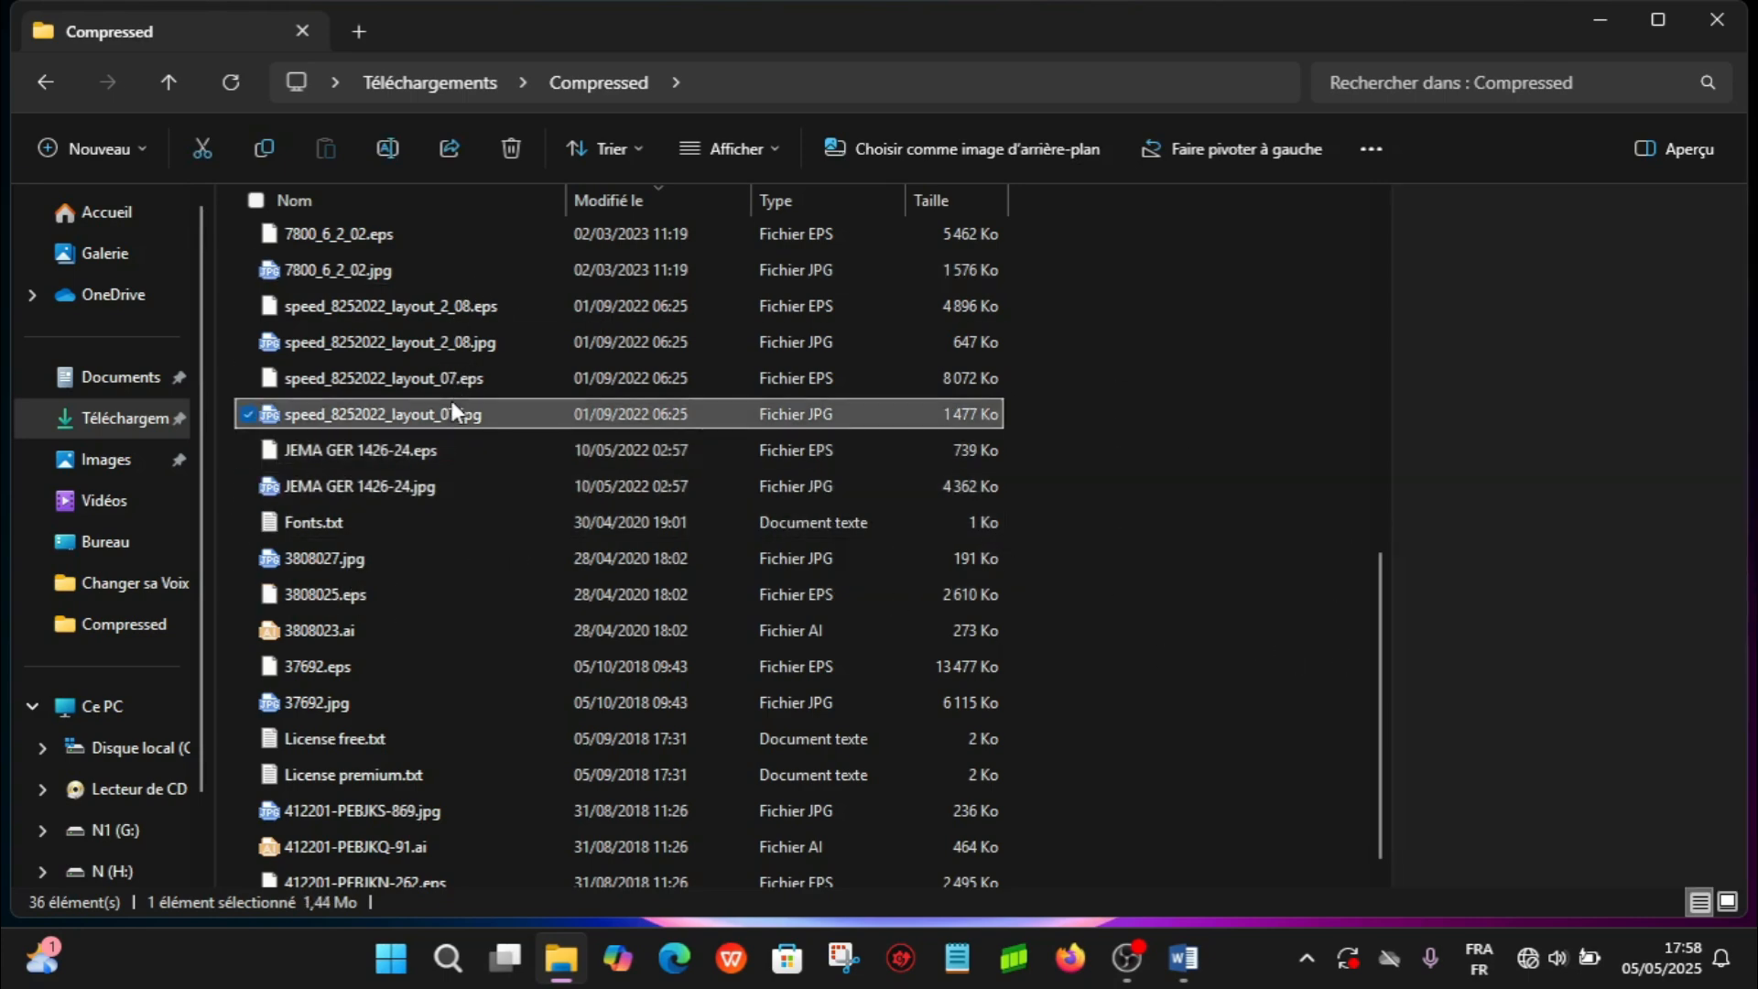
left_click(423, 346)
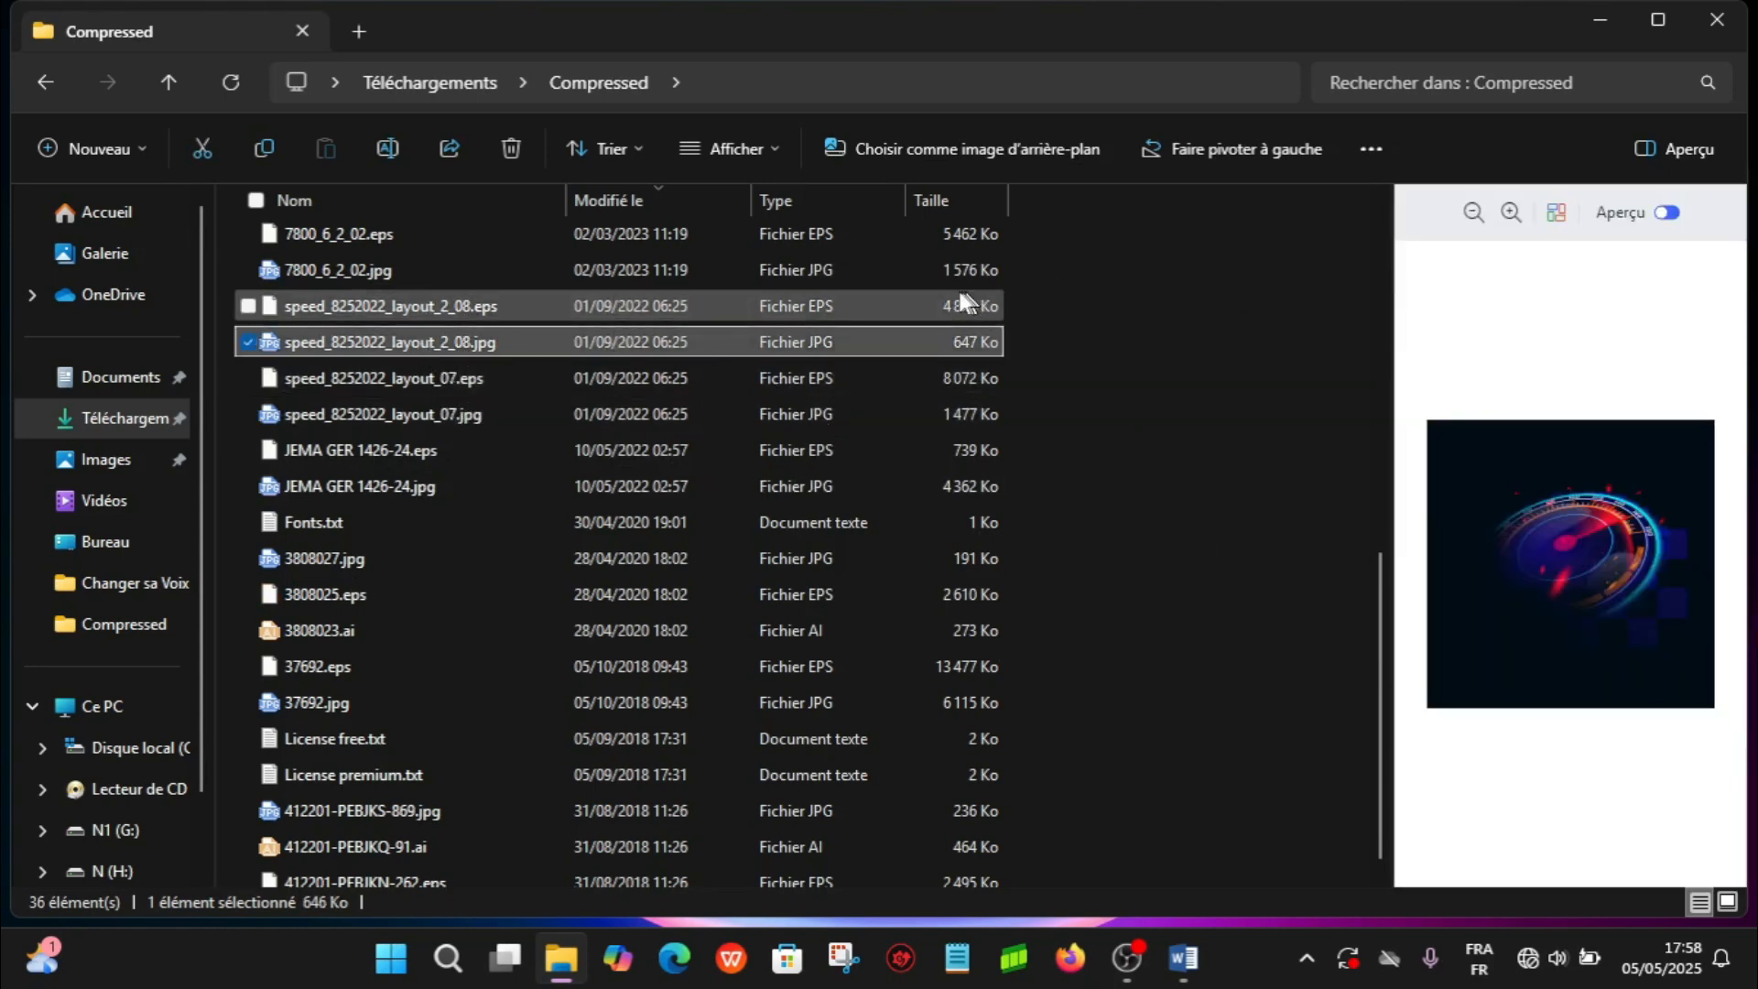
left_click(948, 275)
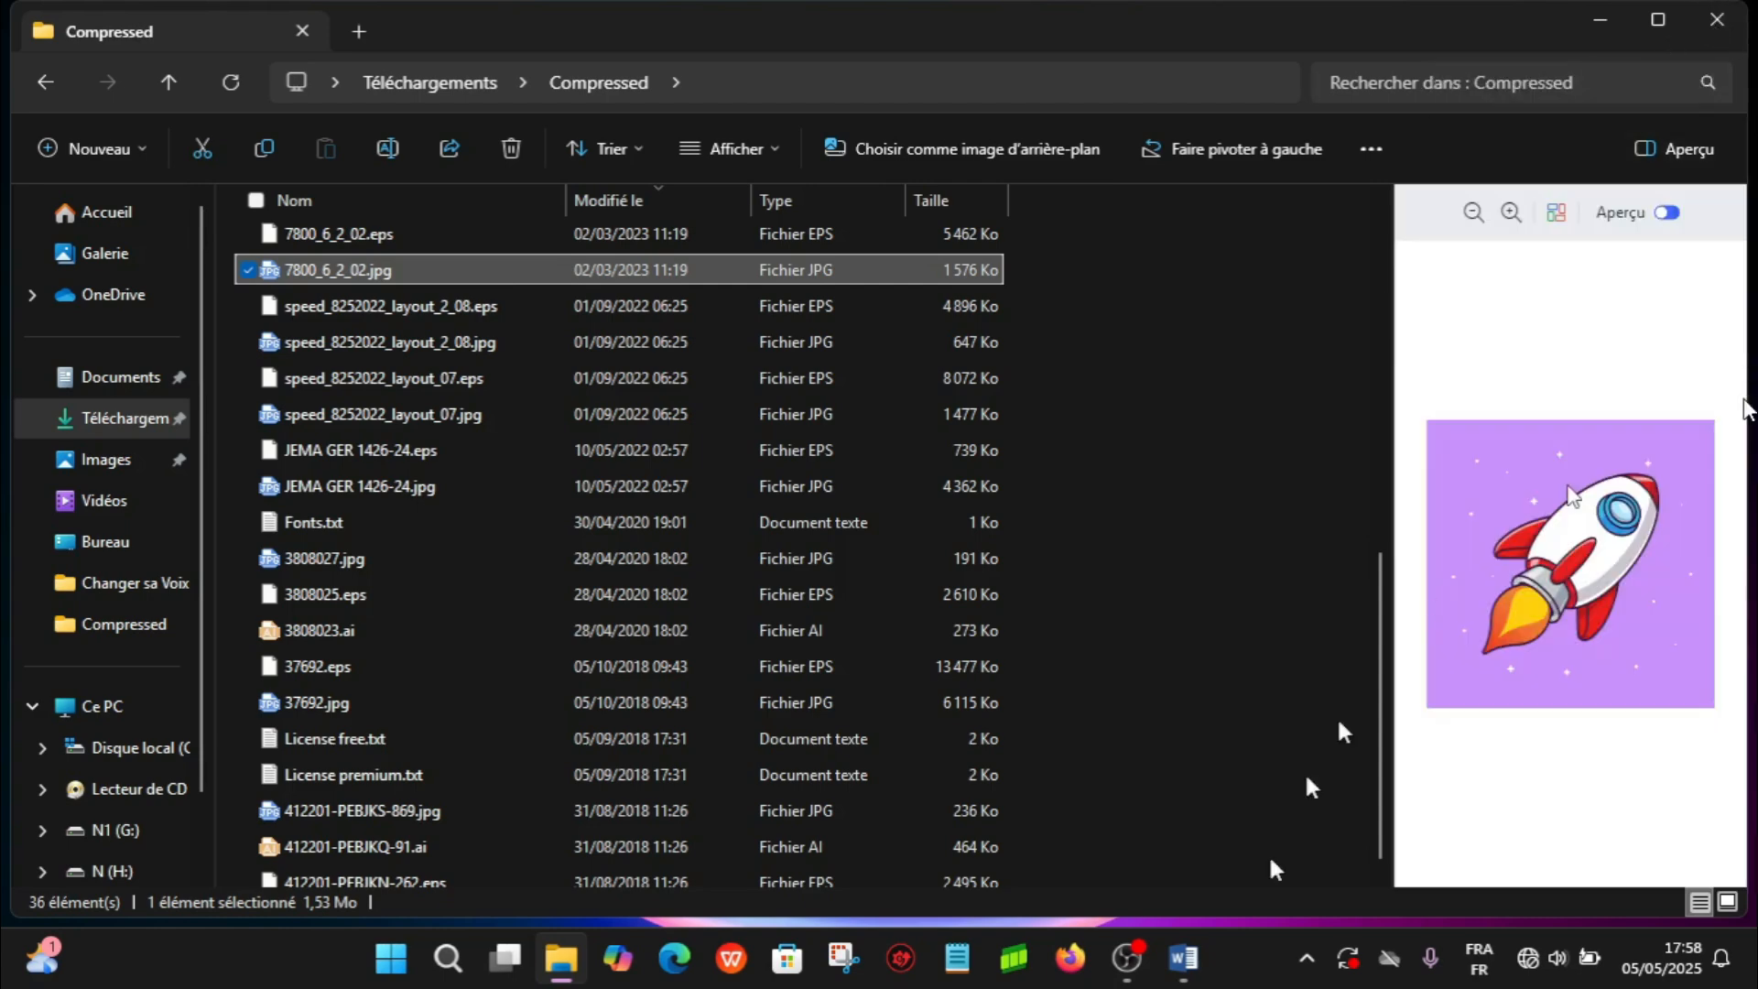
- Switch to the Word report and insert the picture 120604.jpg from the Video folder after the line ending "vidéosurveillance incluent :"
left_click(1191, 961)
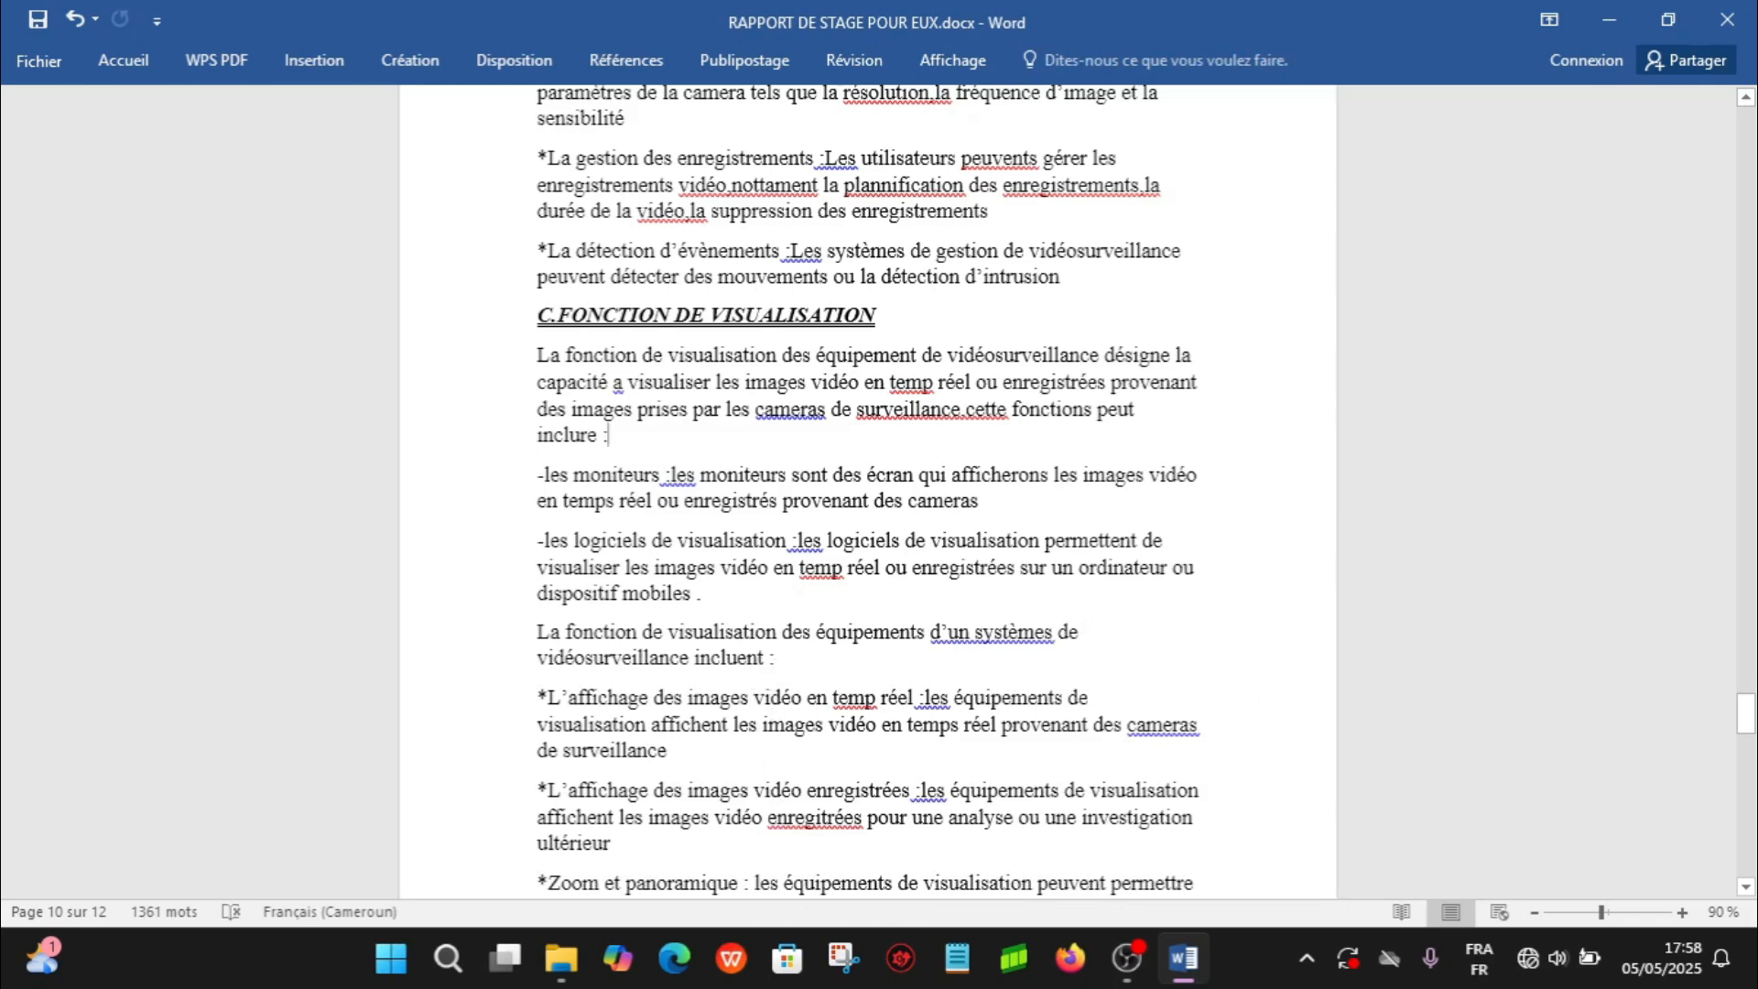
left_click(310, 60)
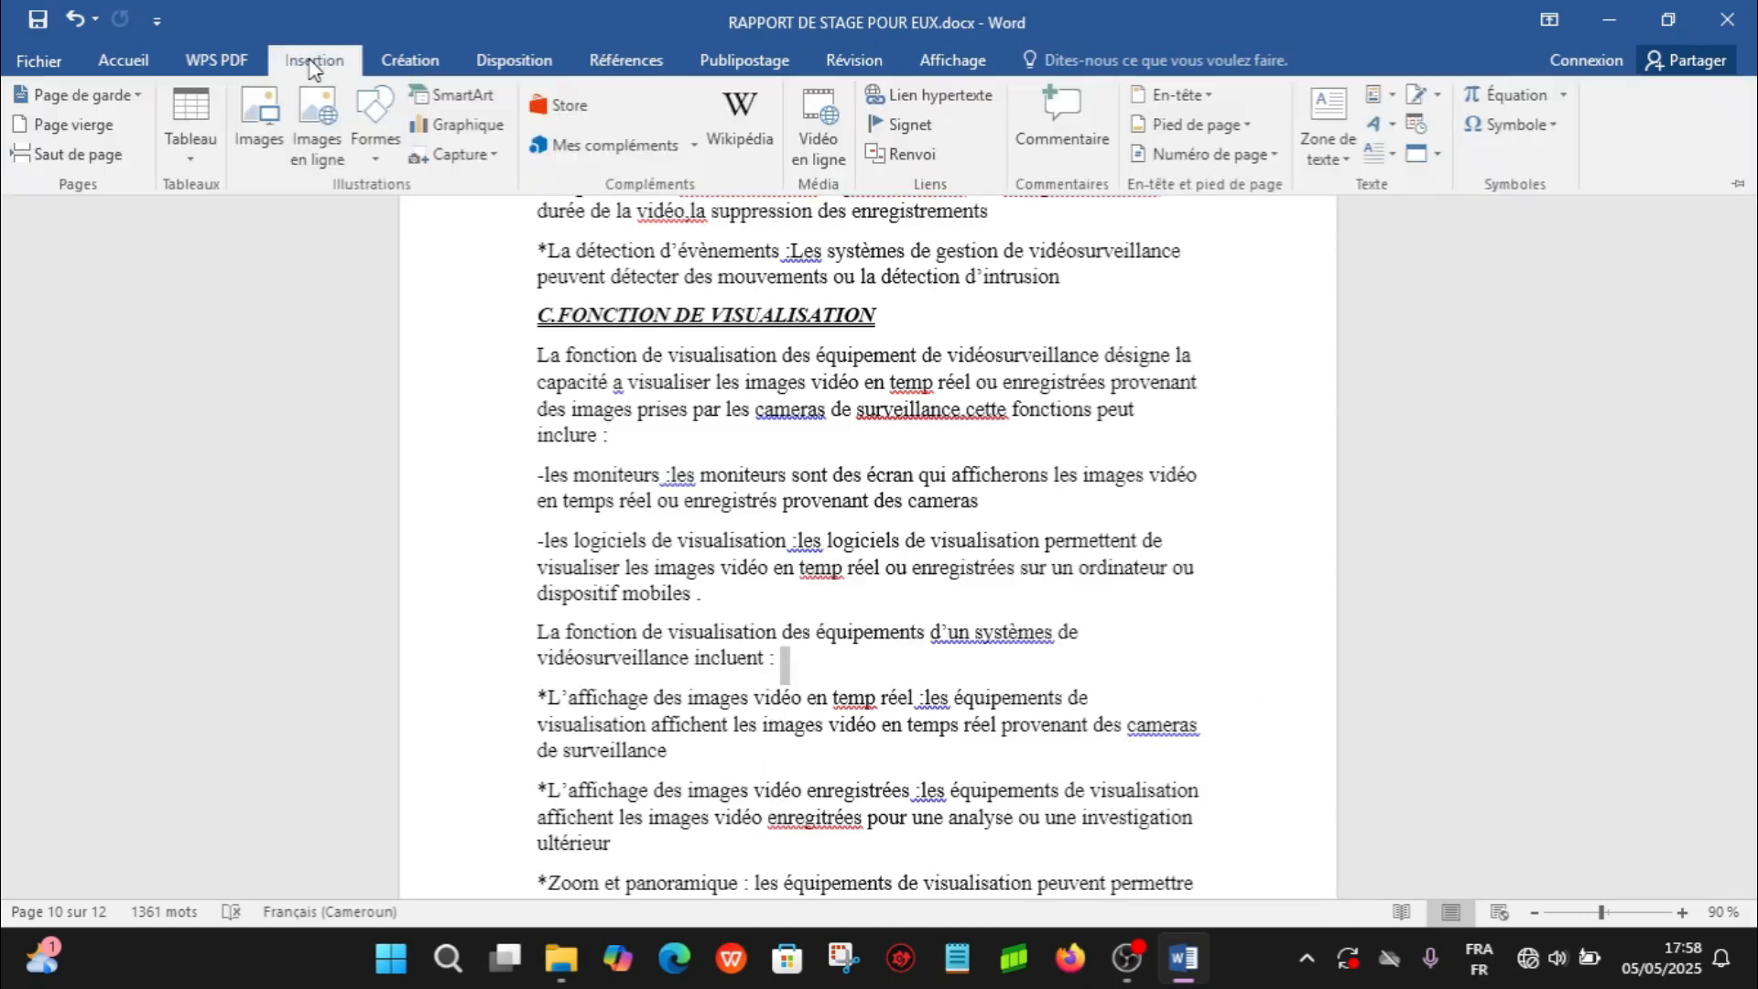
left_click(249, 123)
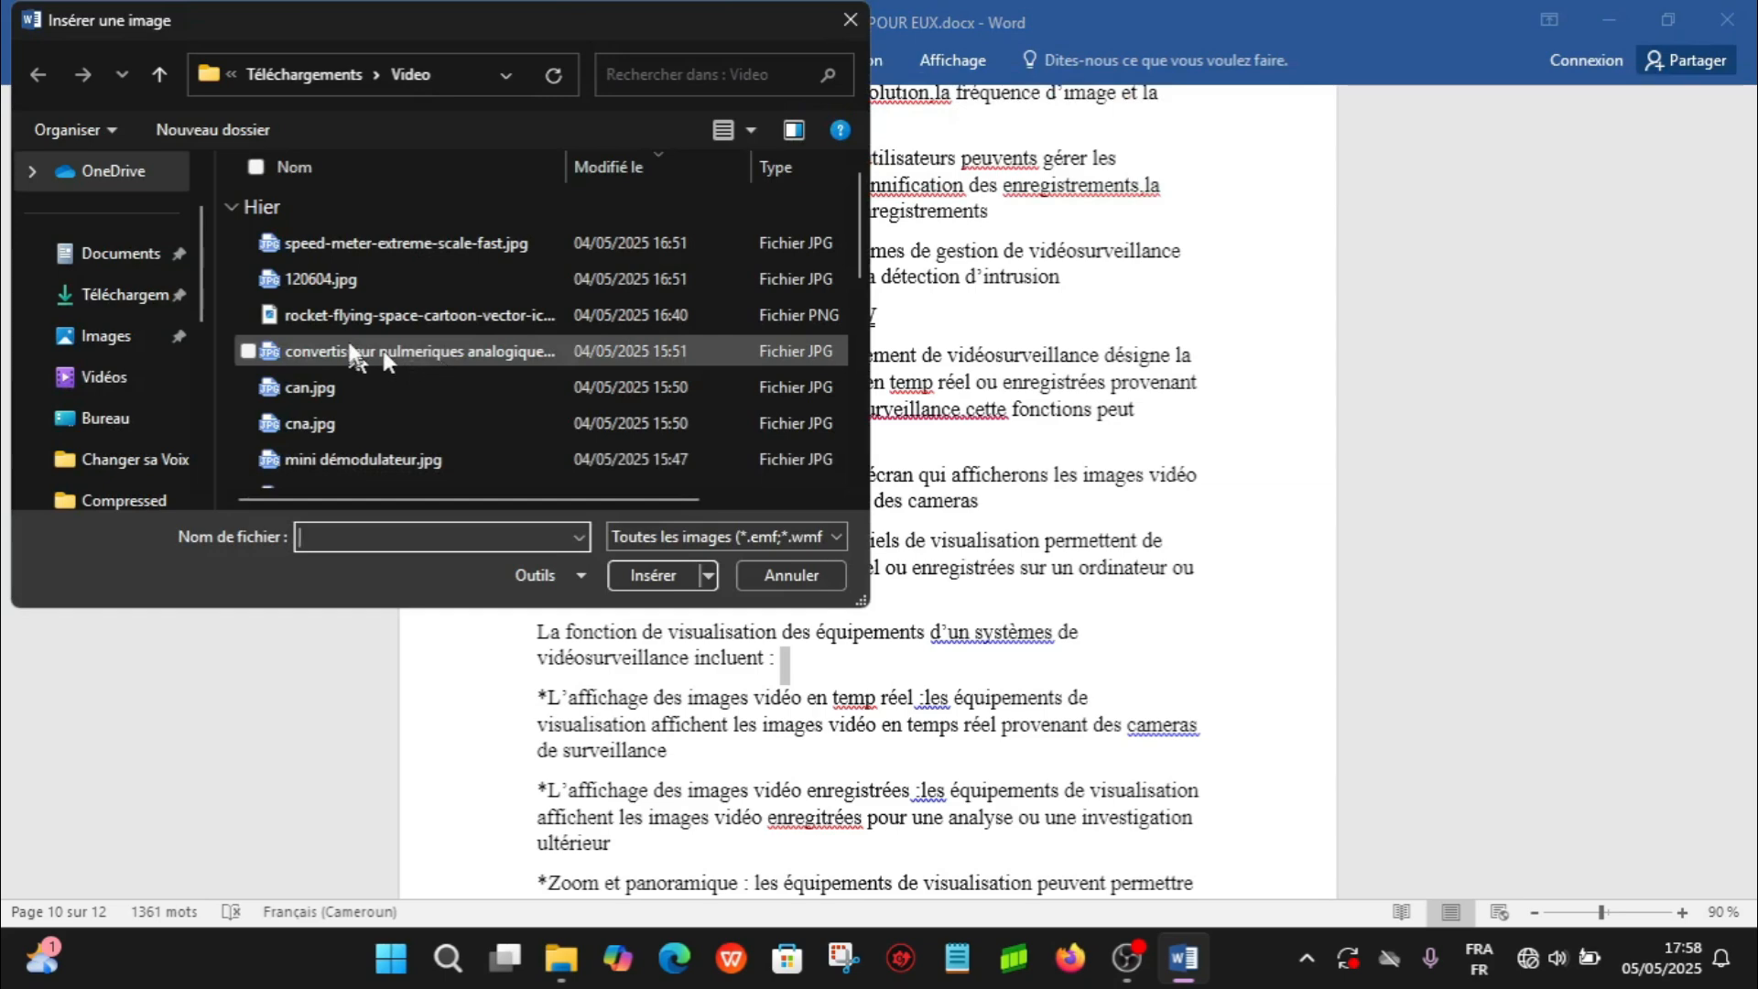
left_click(344, 280)
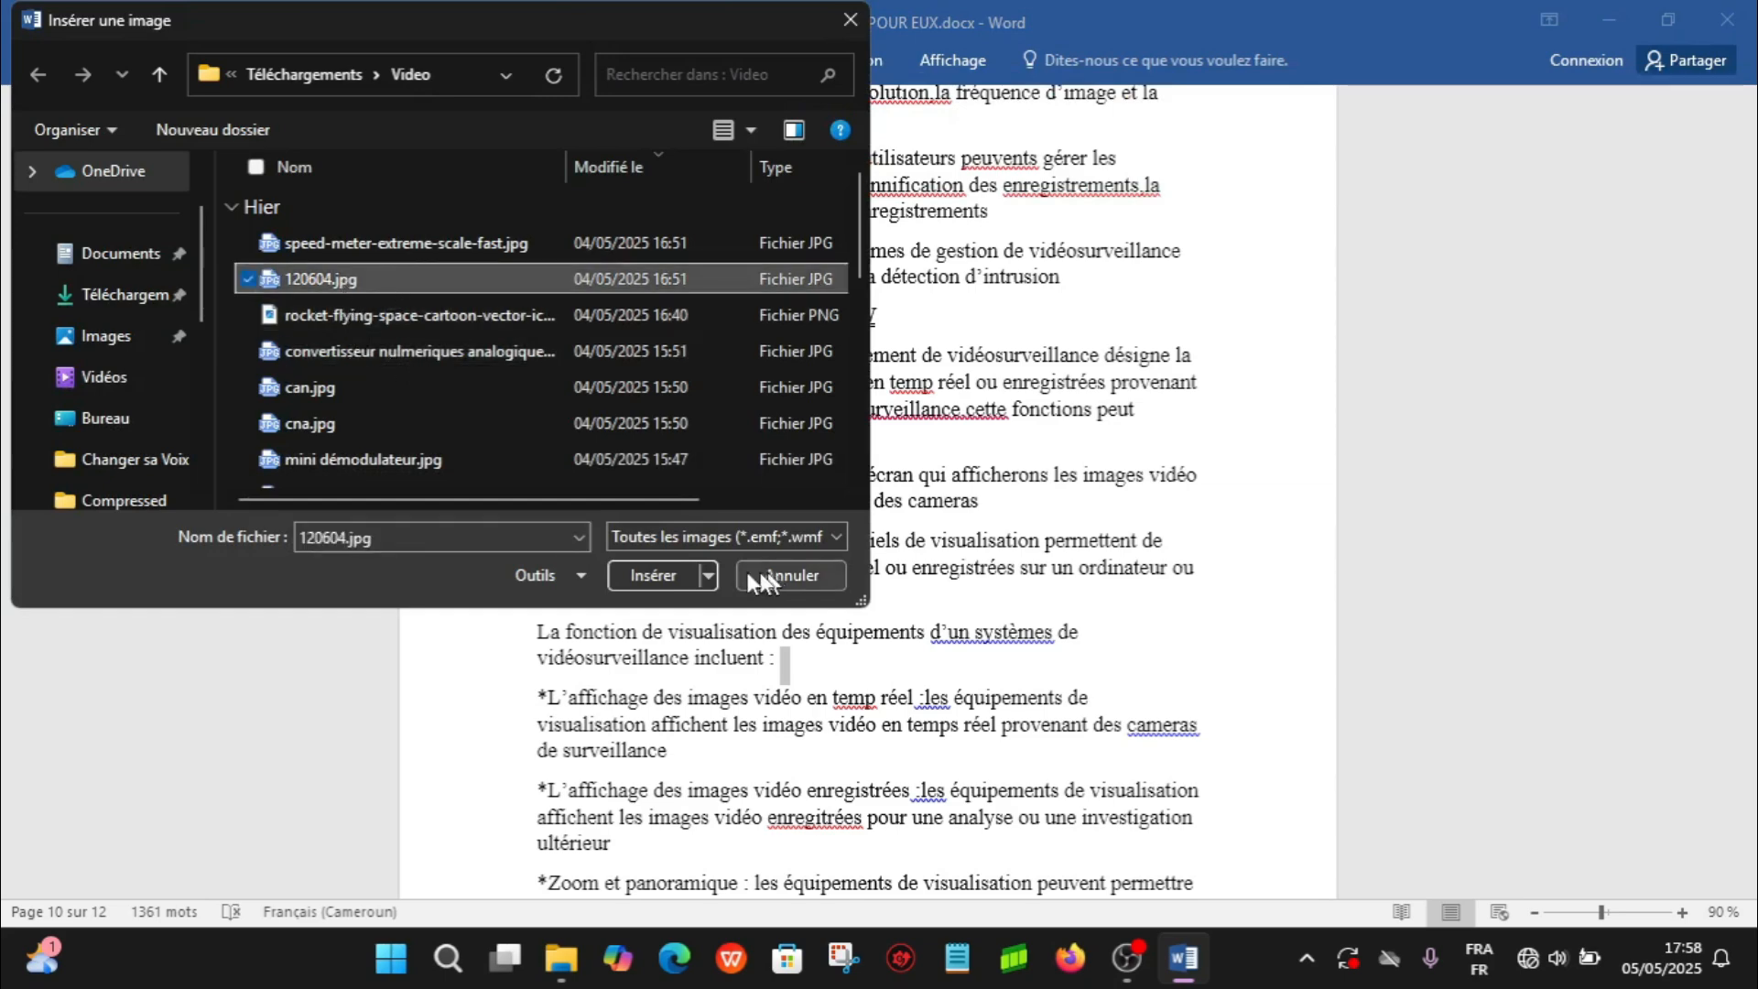
left_click(657, 581)
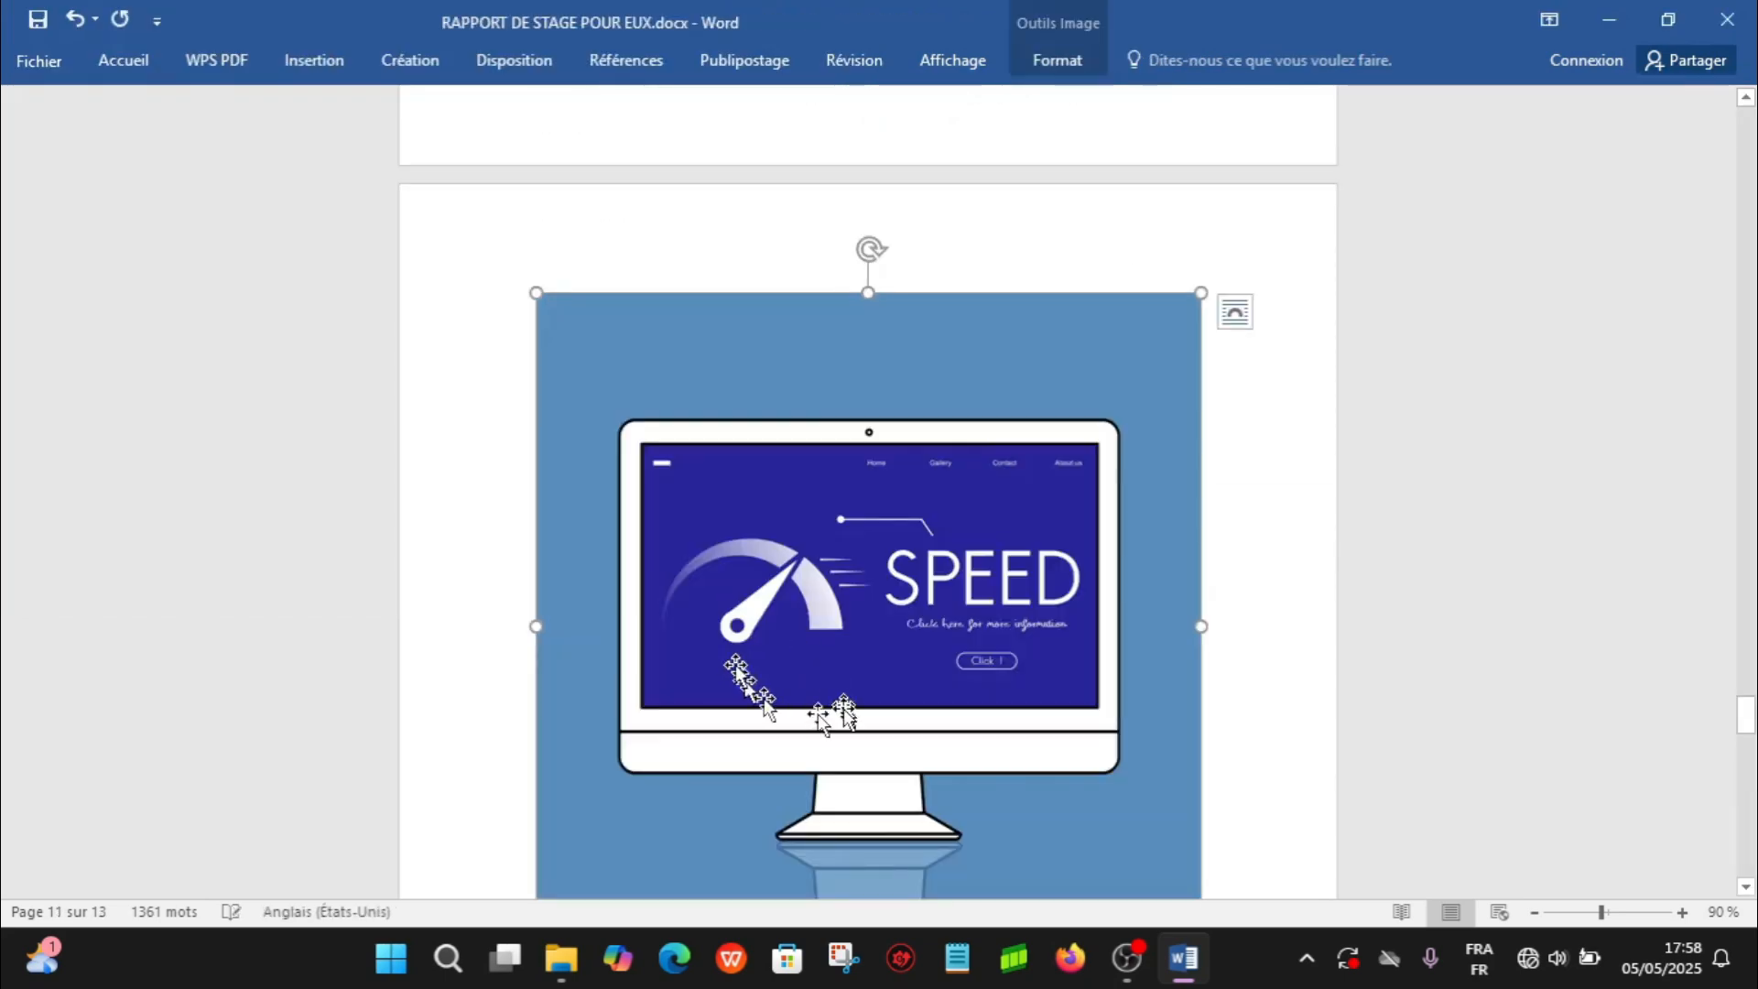
mouse_move(1746, 715)
left_mouse_down()
mouse_move(1751, 760)
mouse_move(1752, 682)
mouse_move(1751, 747)
mouse_move(1753, 703)
mouse_move(1753, 728)
left_mouse_up()
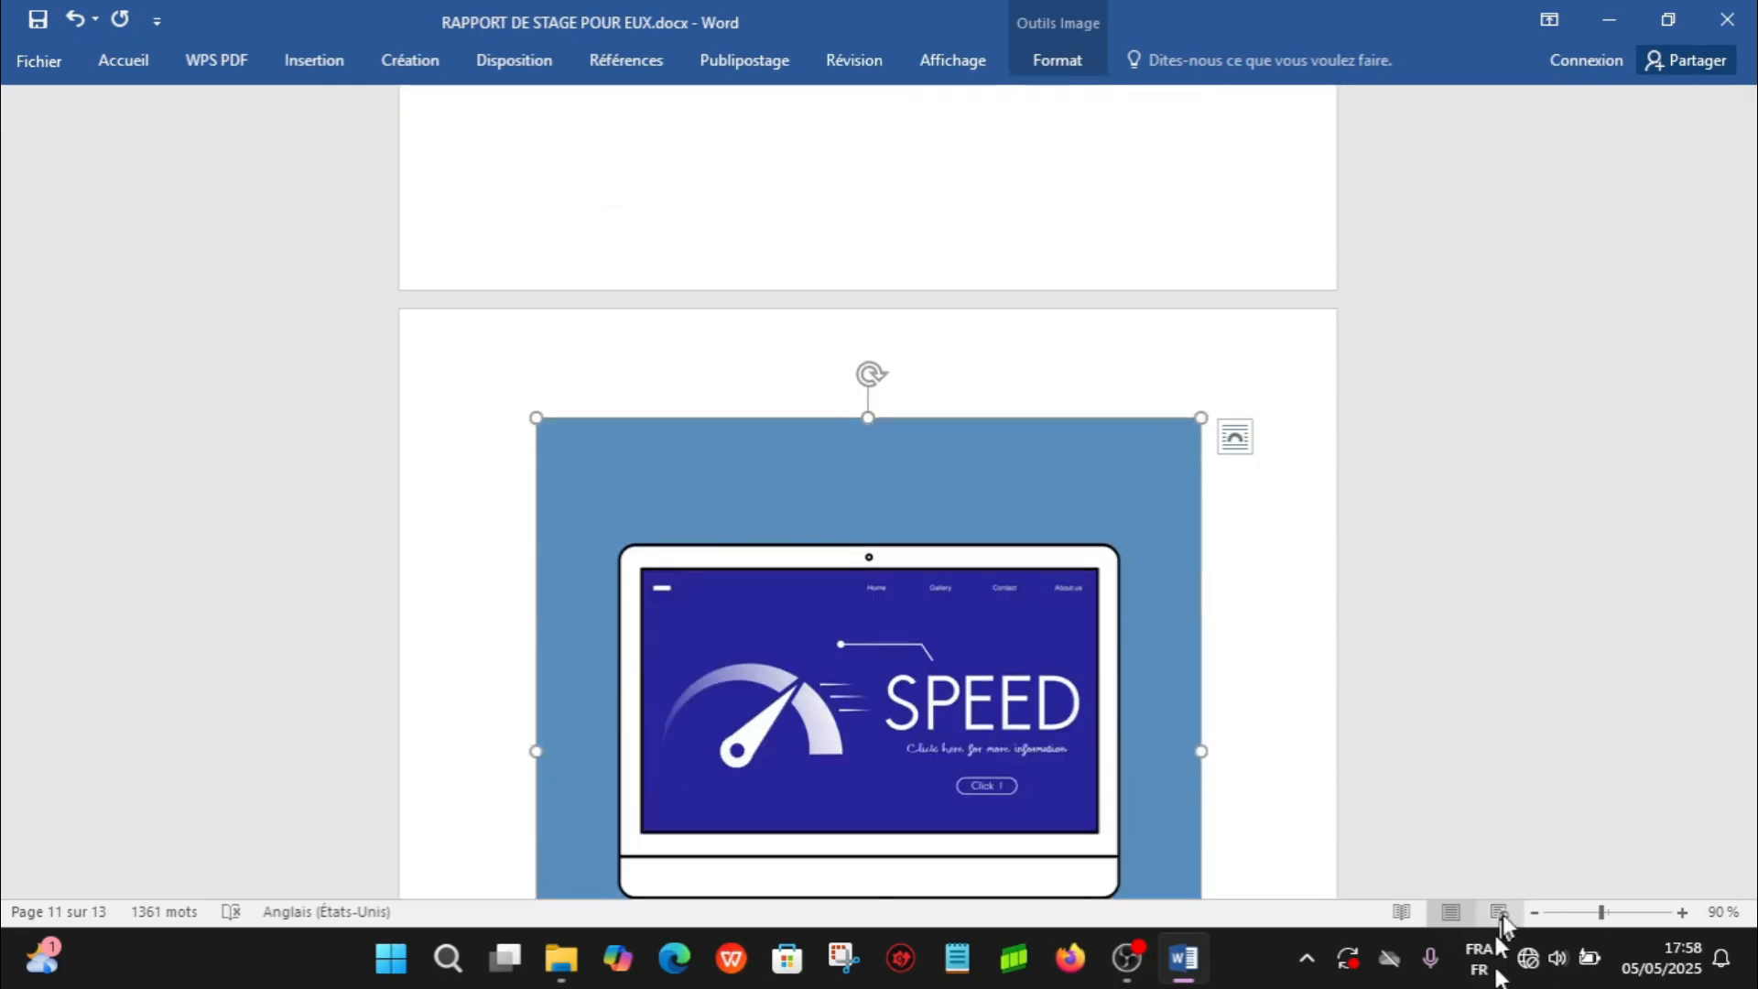
- Start background removal on the inserted SPEED monitor picture
left_click(1532, 913)
left_click(1532, 913)
left_click(1532, 913)
left_click(1532, 913)
left_click(1532, 913)
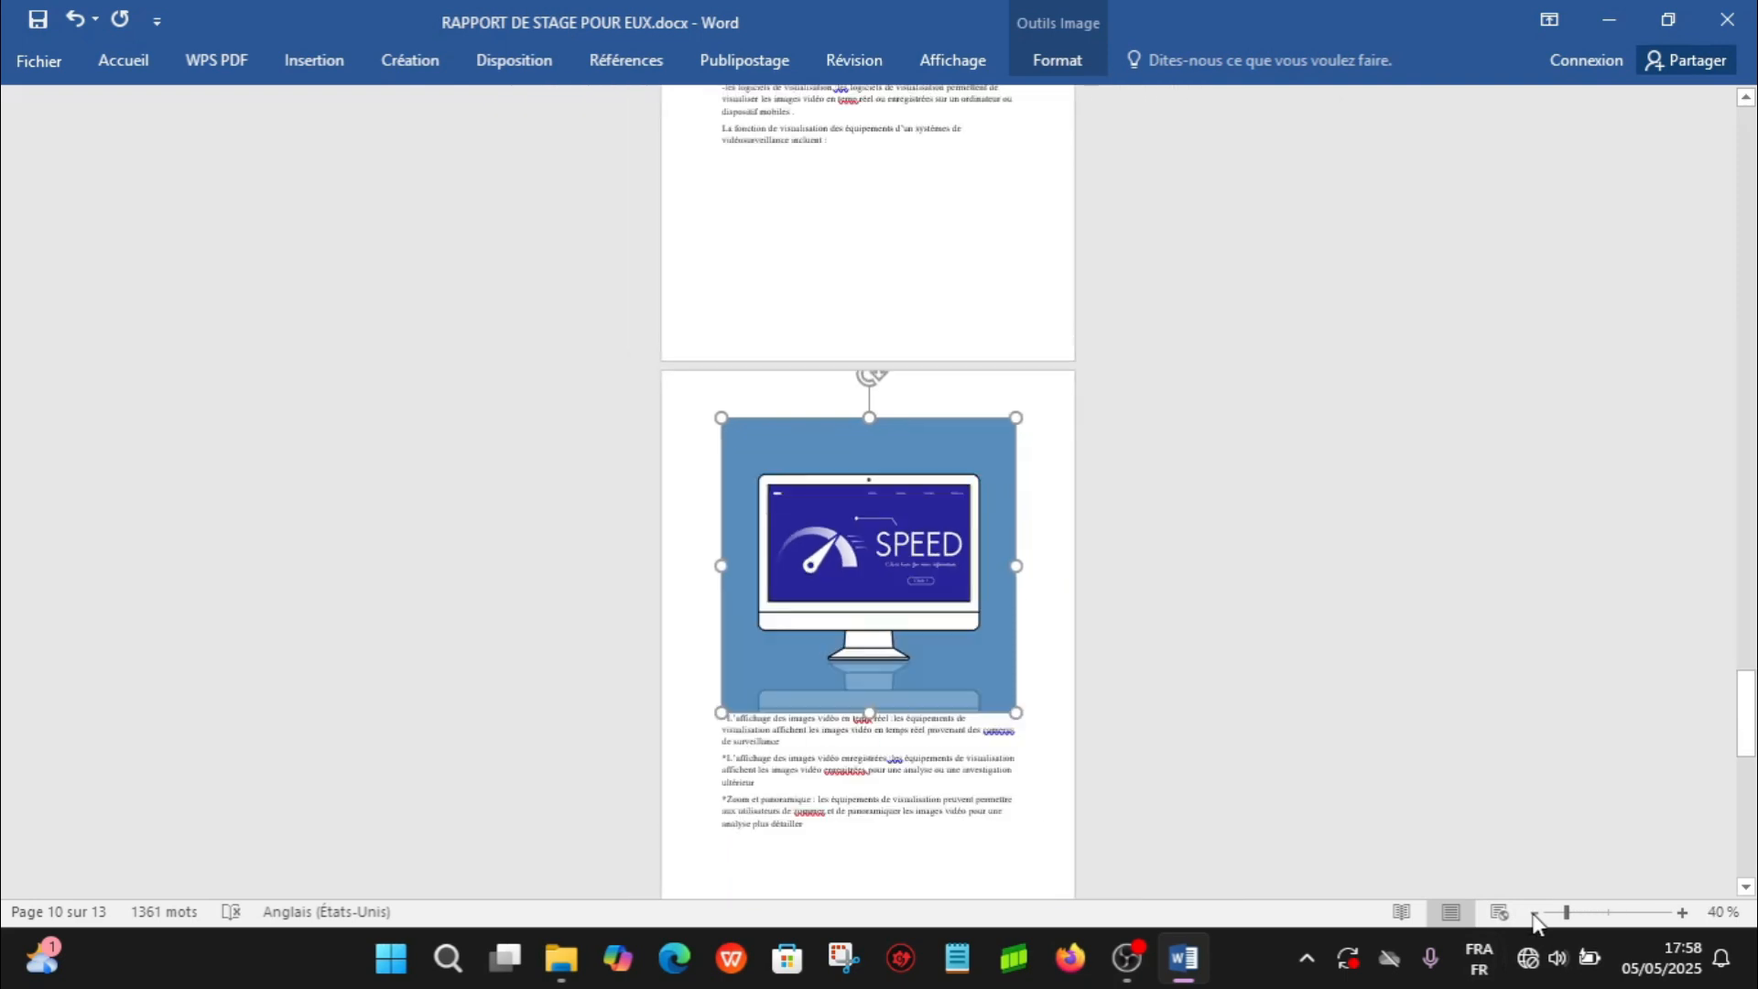
left_click(1533, 913)
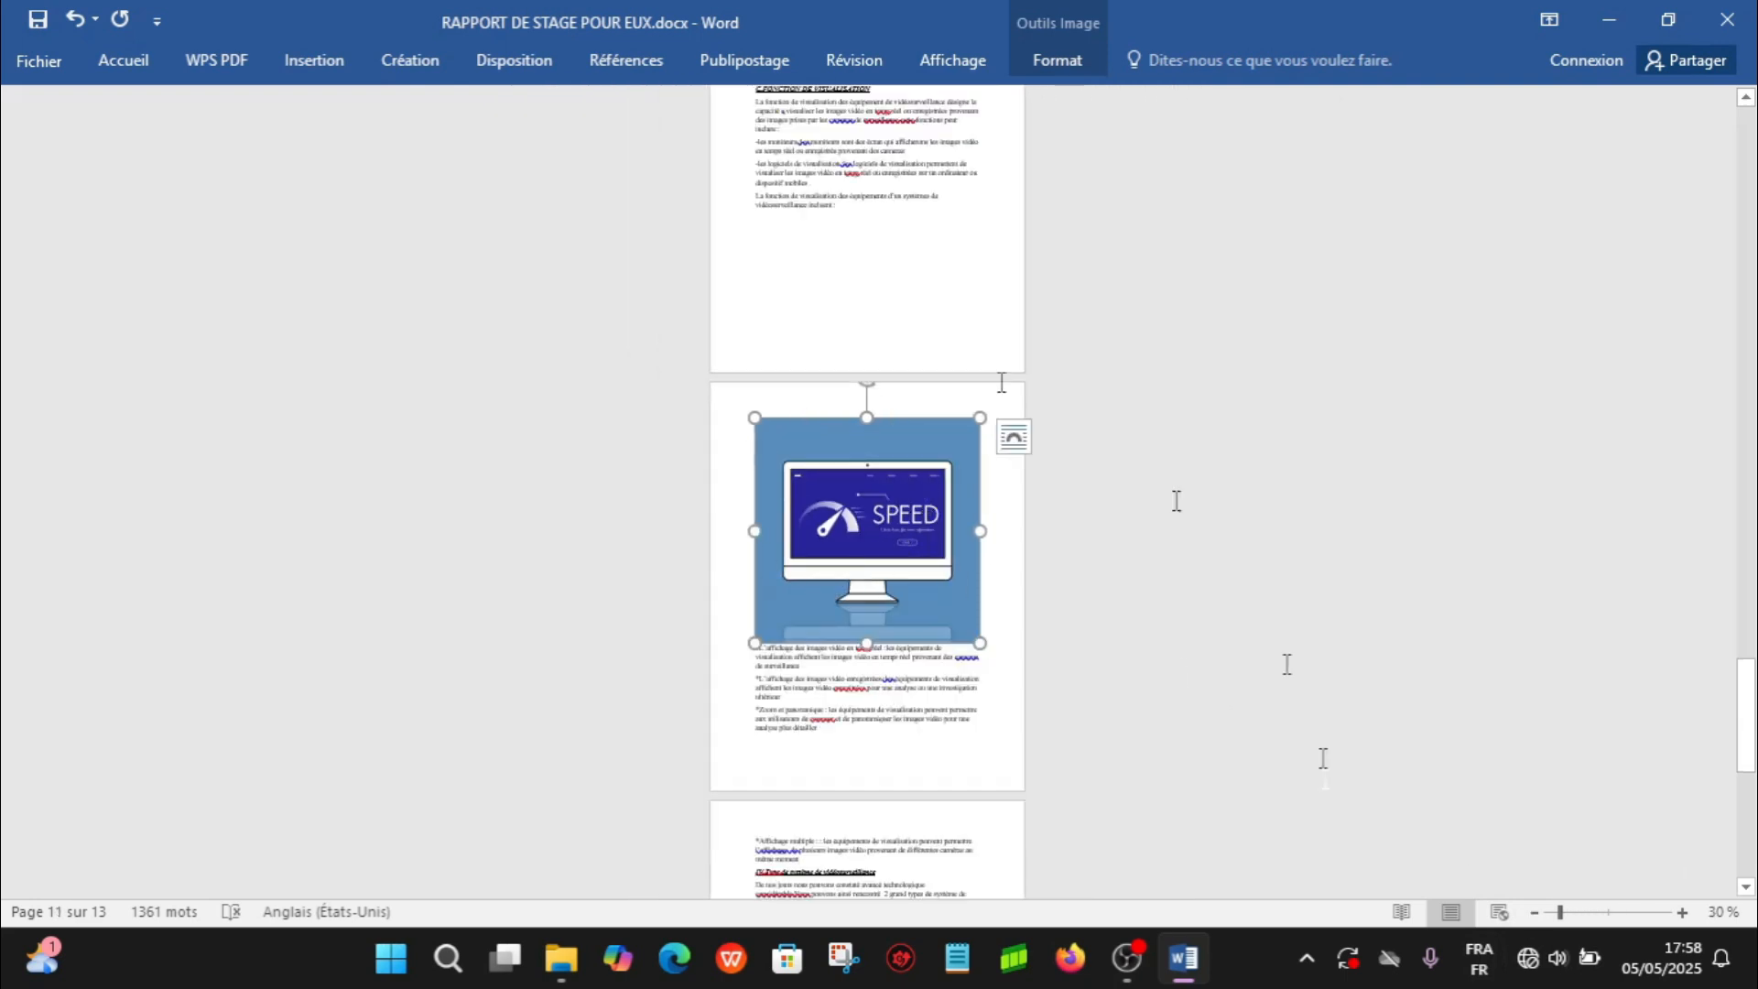
left_click(1683, 913)
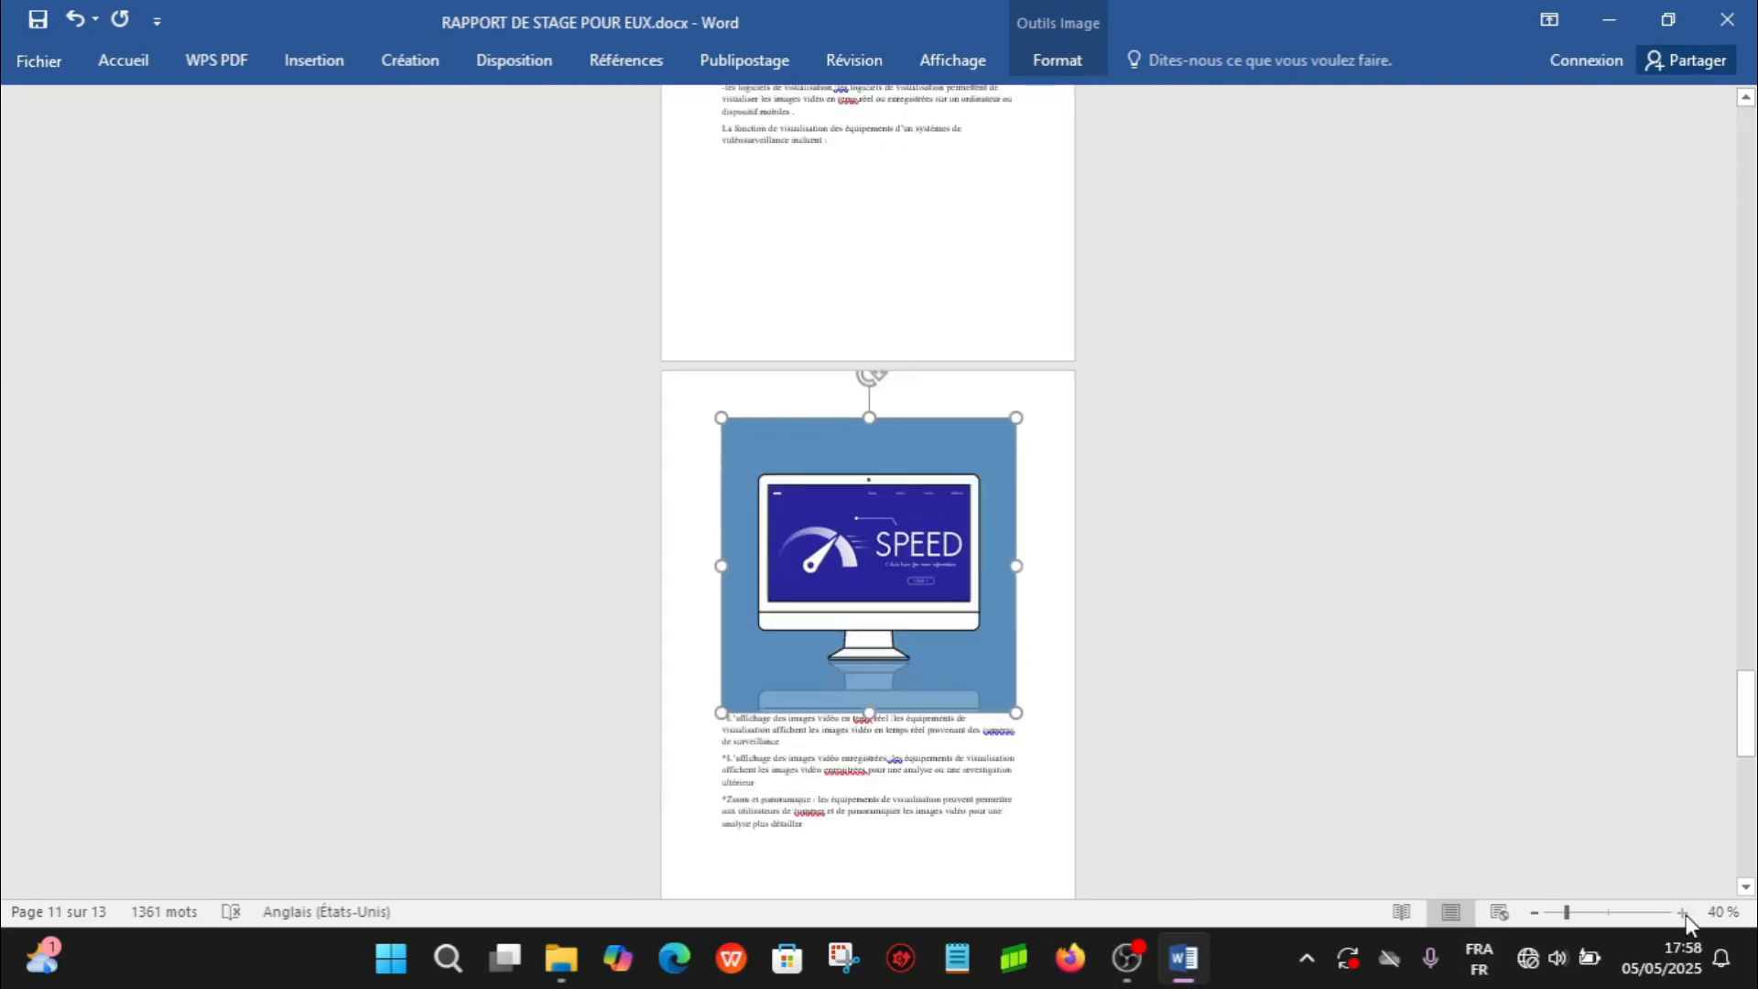
left_click(1683, 913)
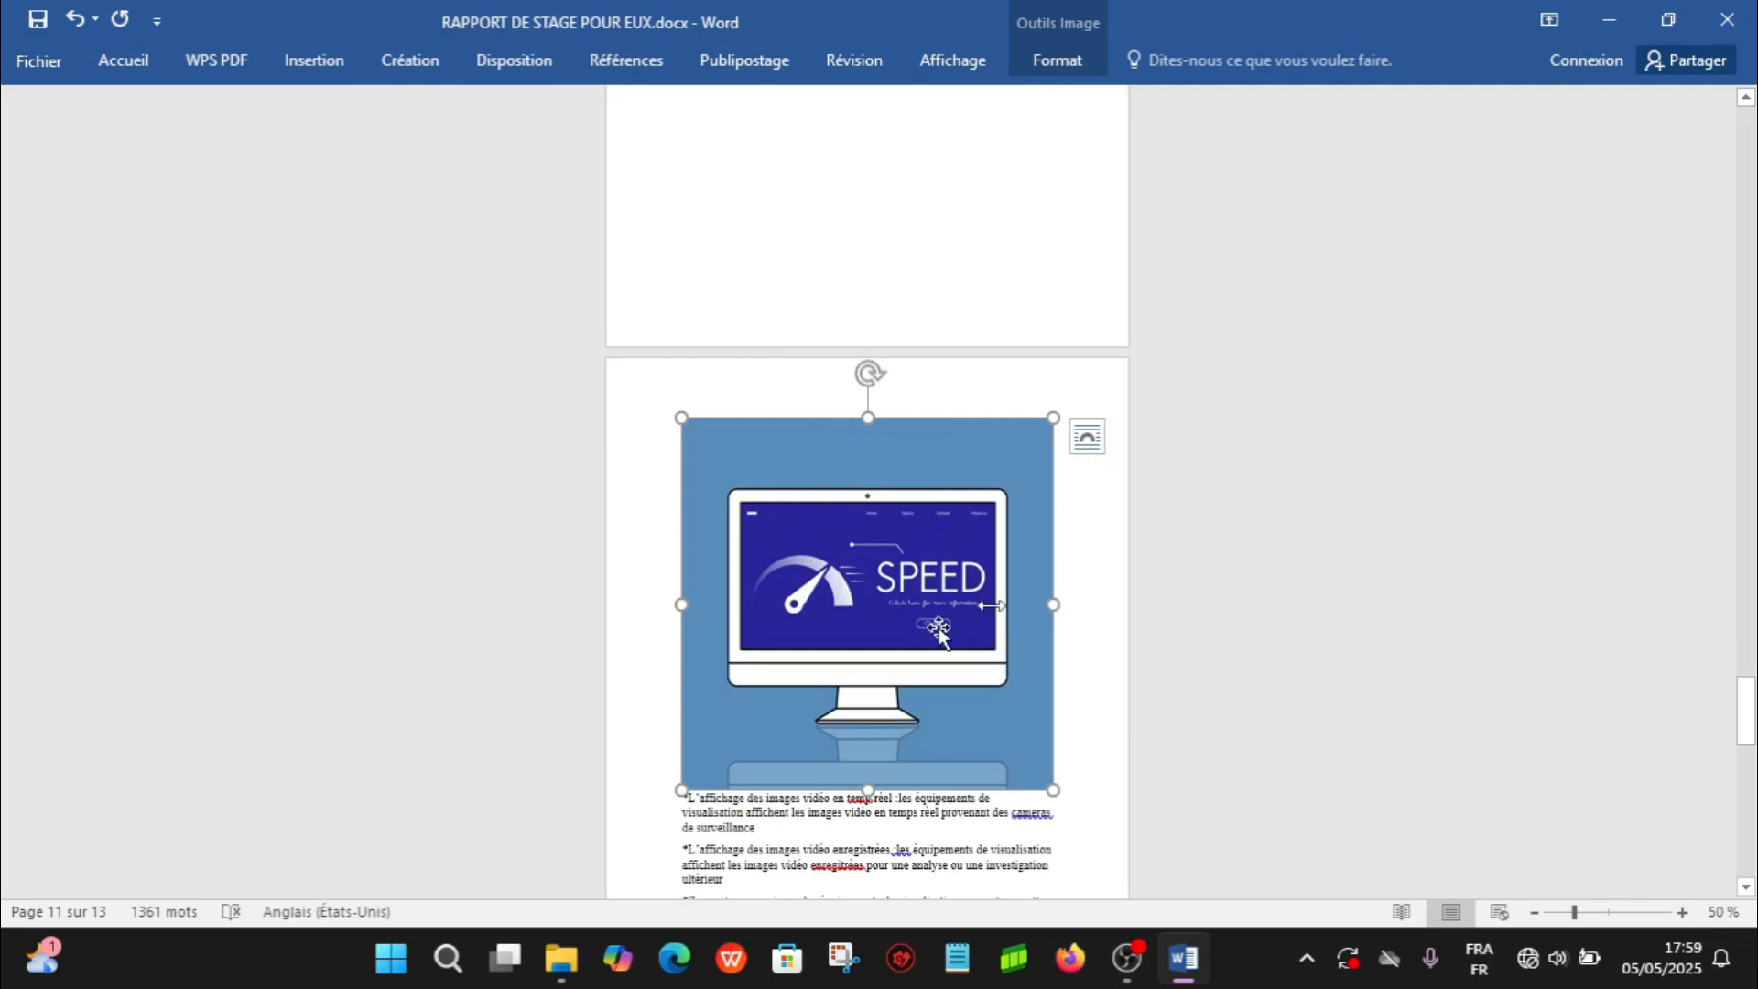
left_click(1062, 56)
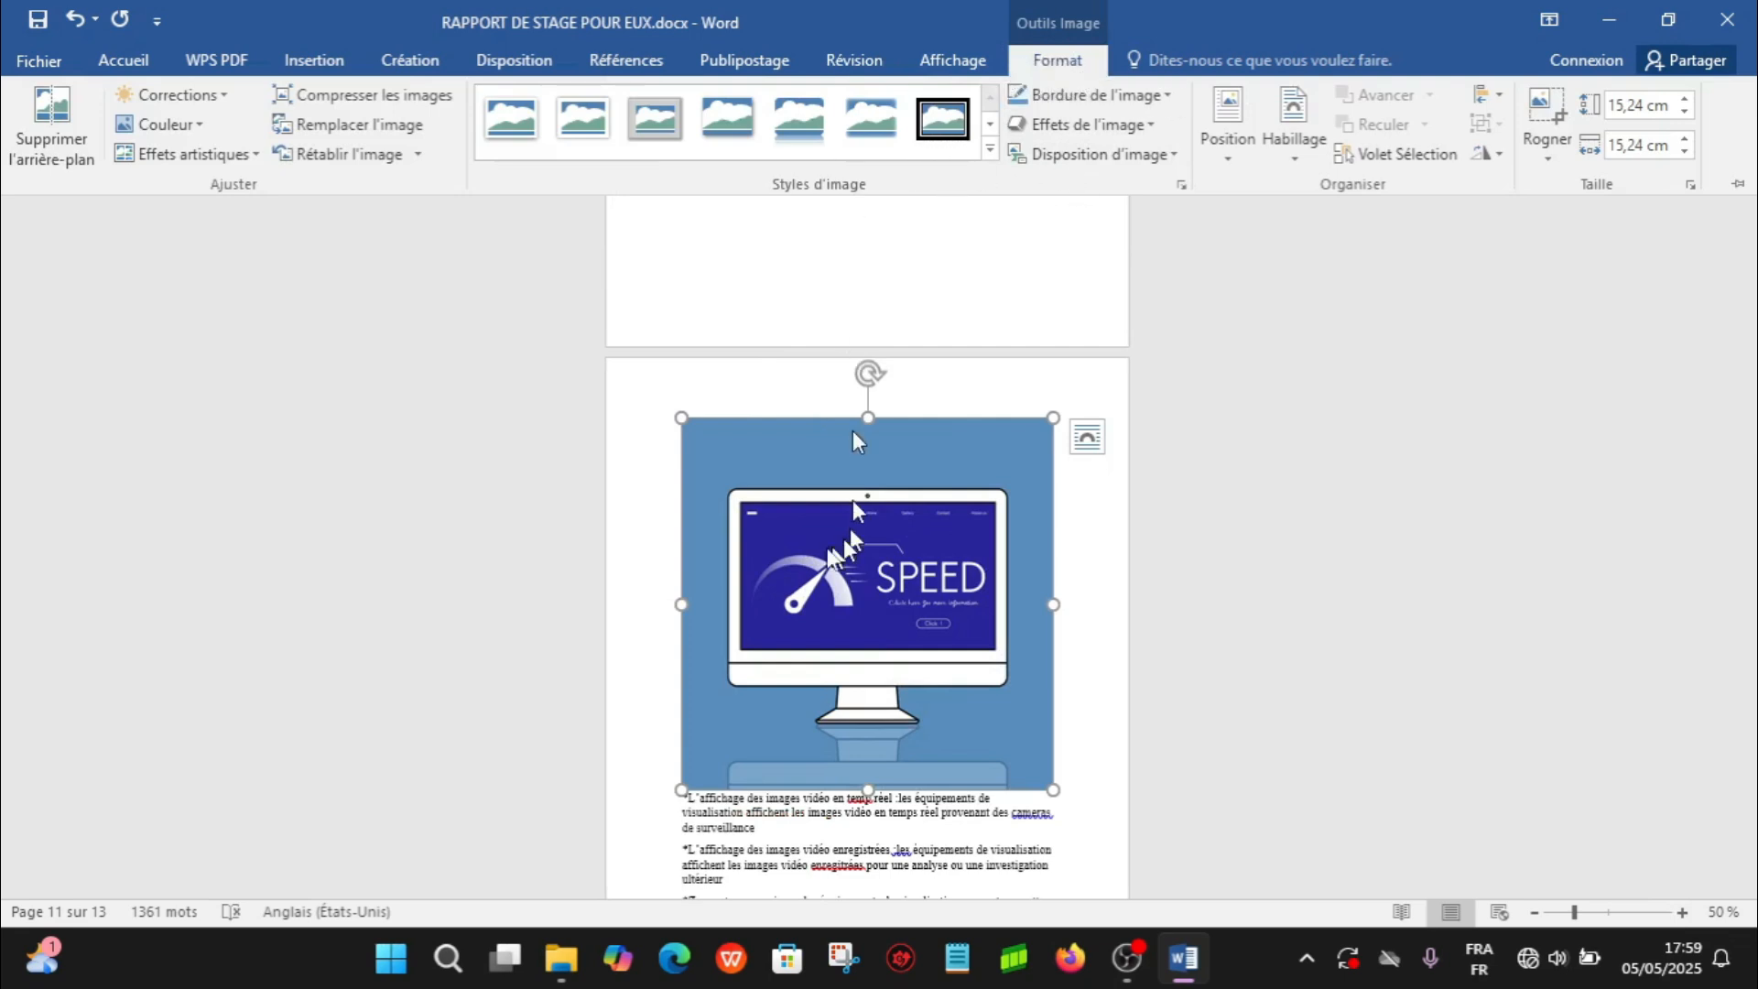
left_click(793, 561)
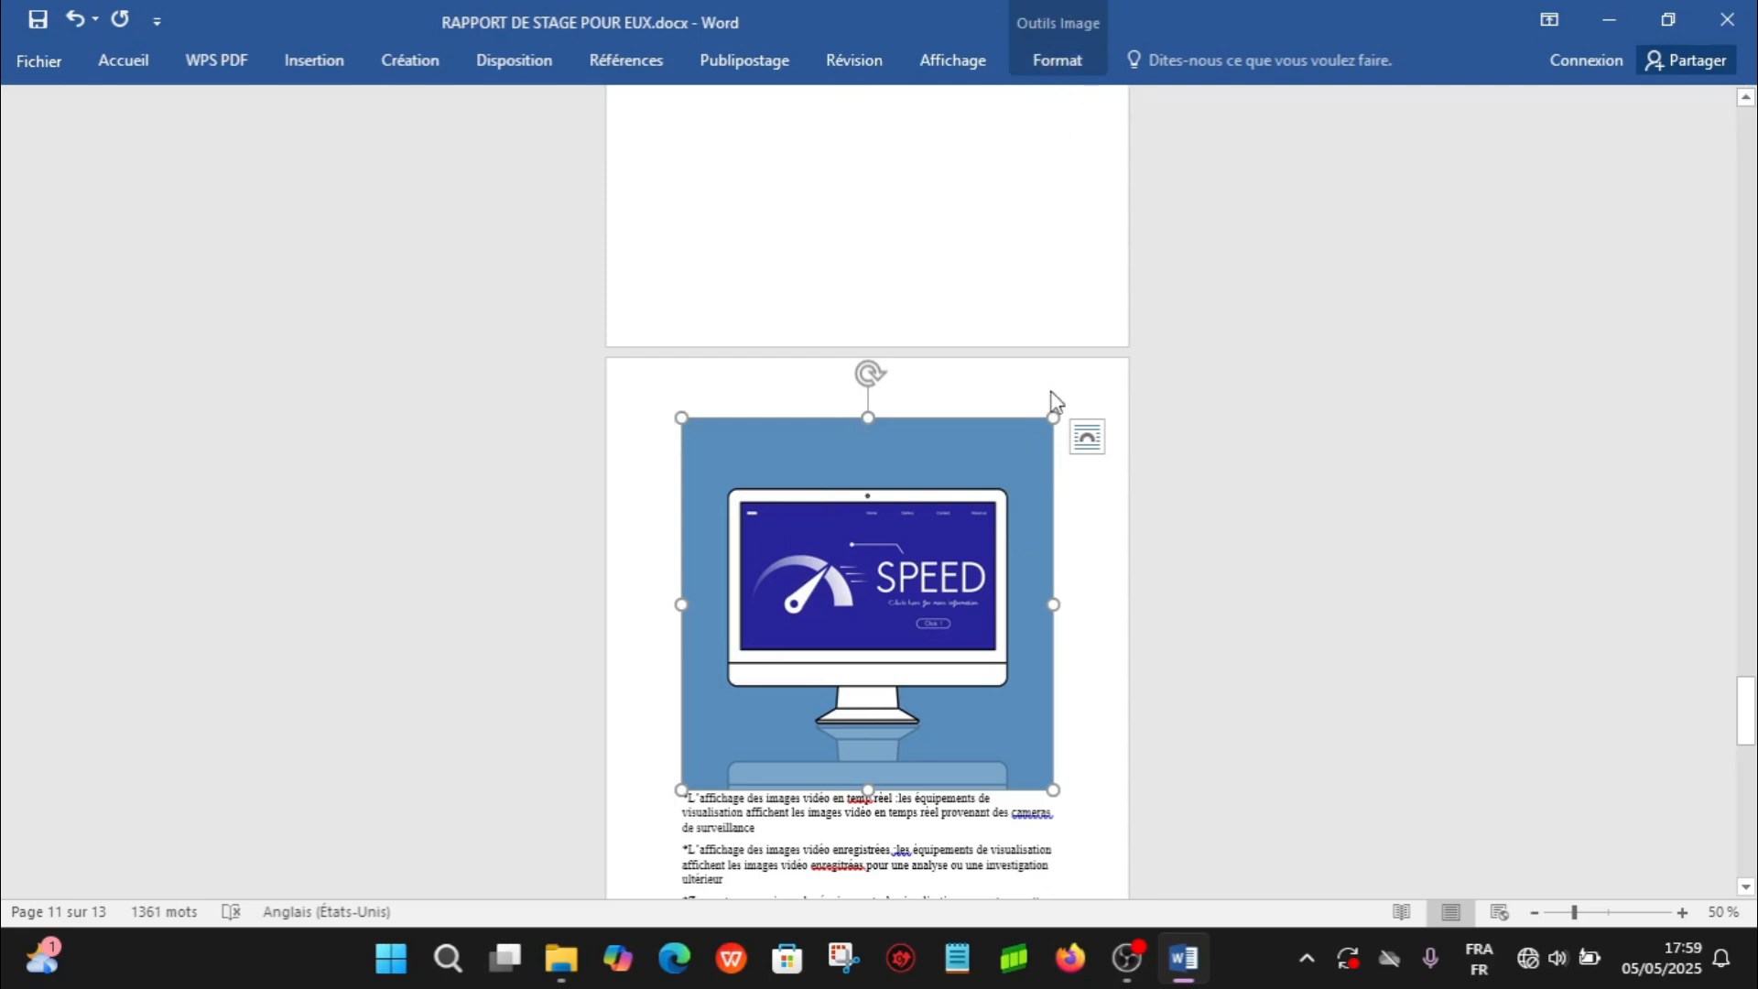
left_click(792, 828)
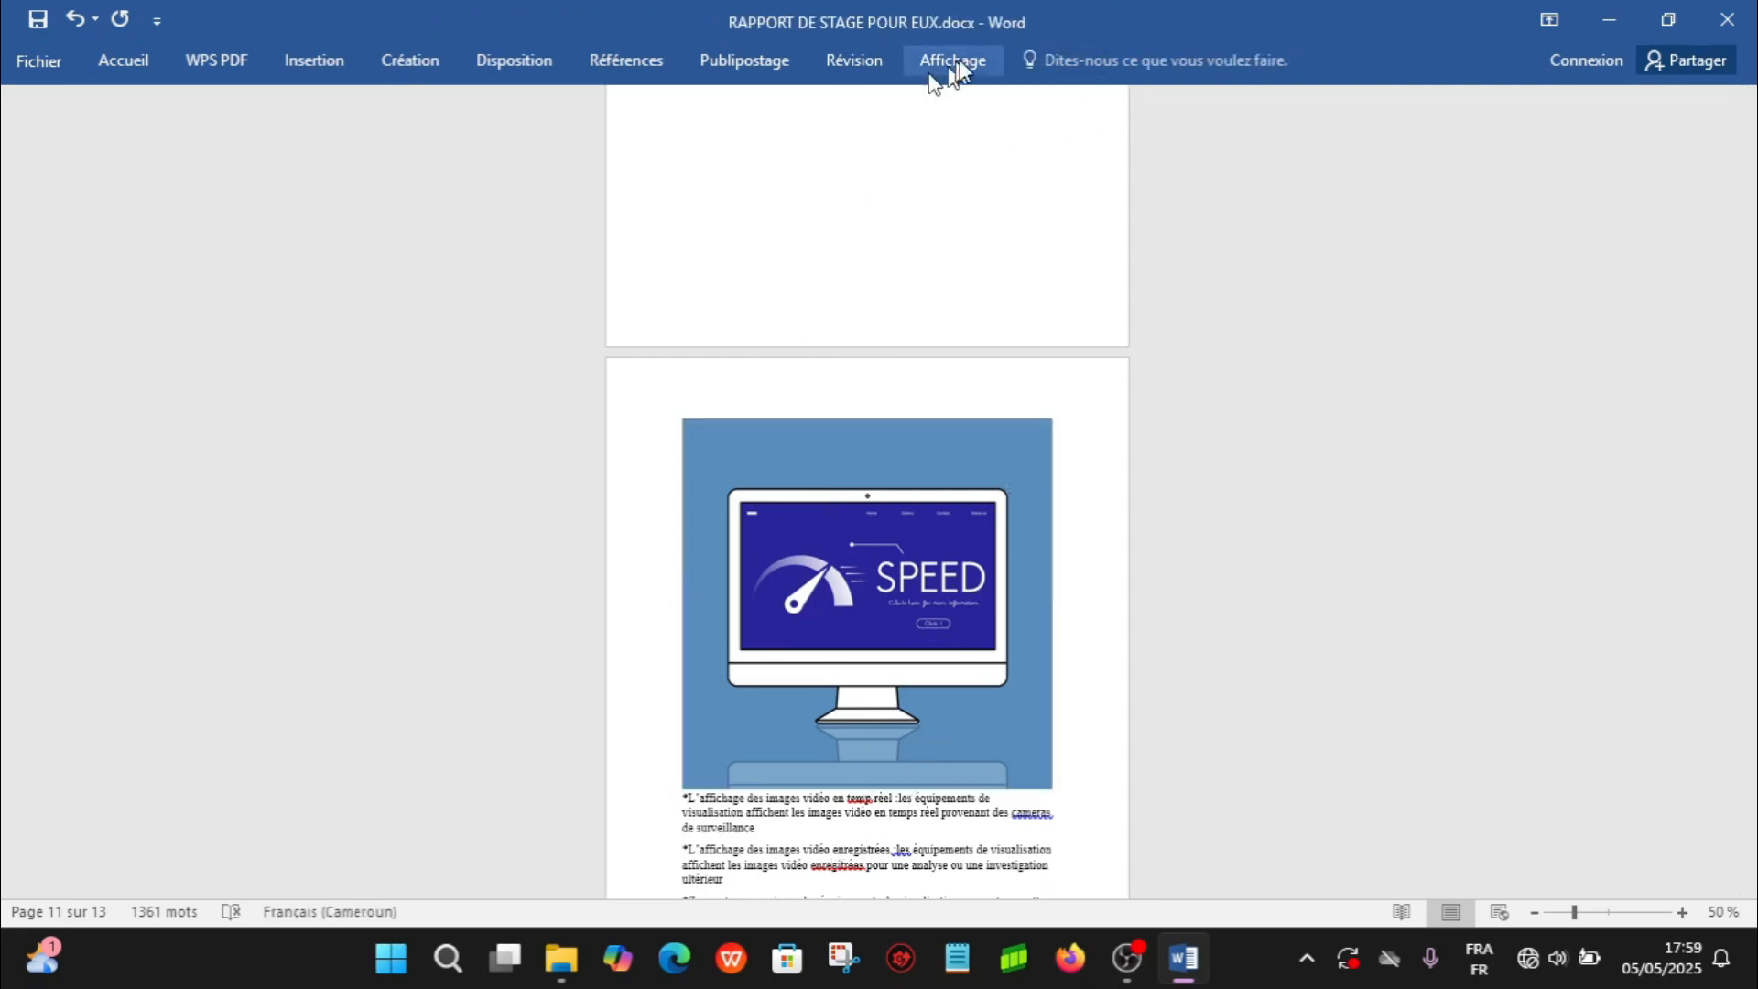
left_click(852, 566)
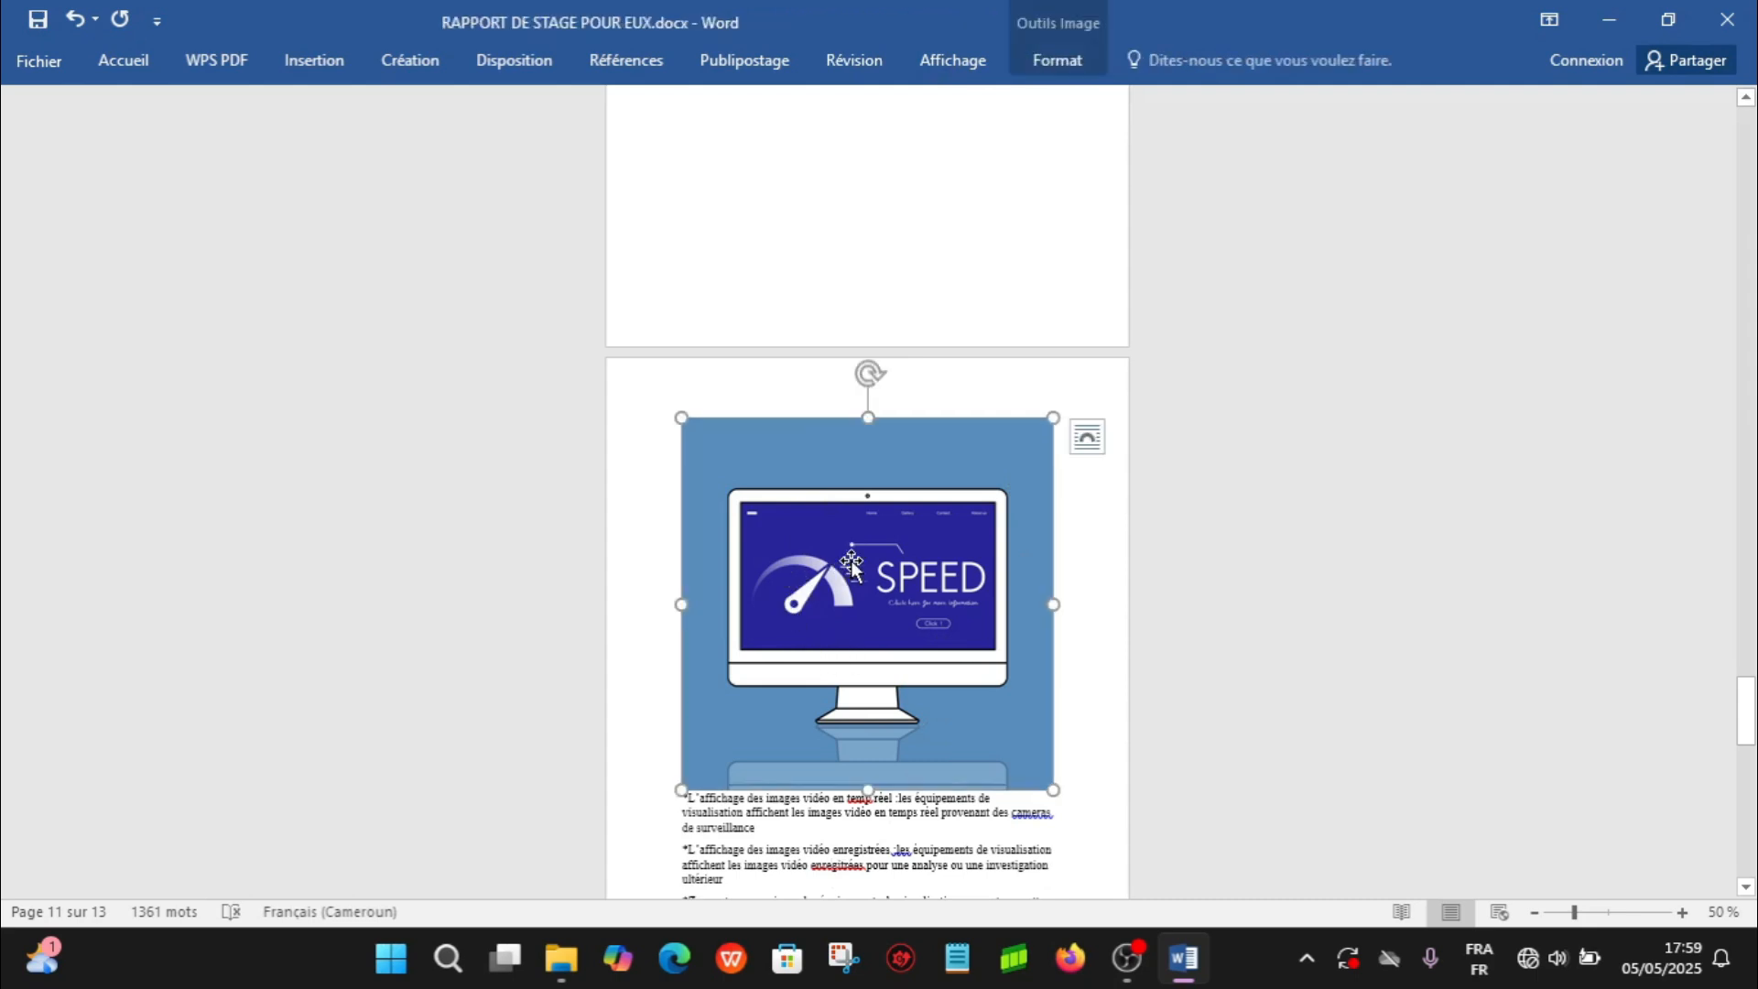
left_click(1059, 62)
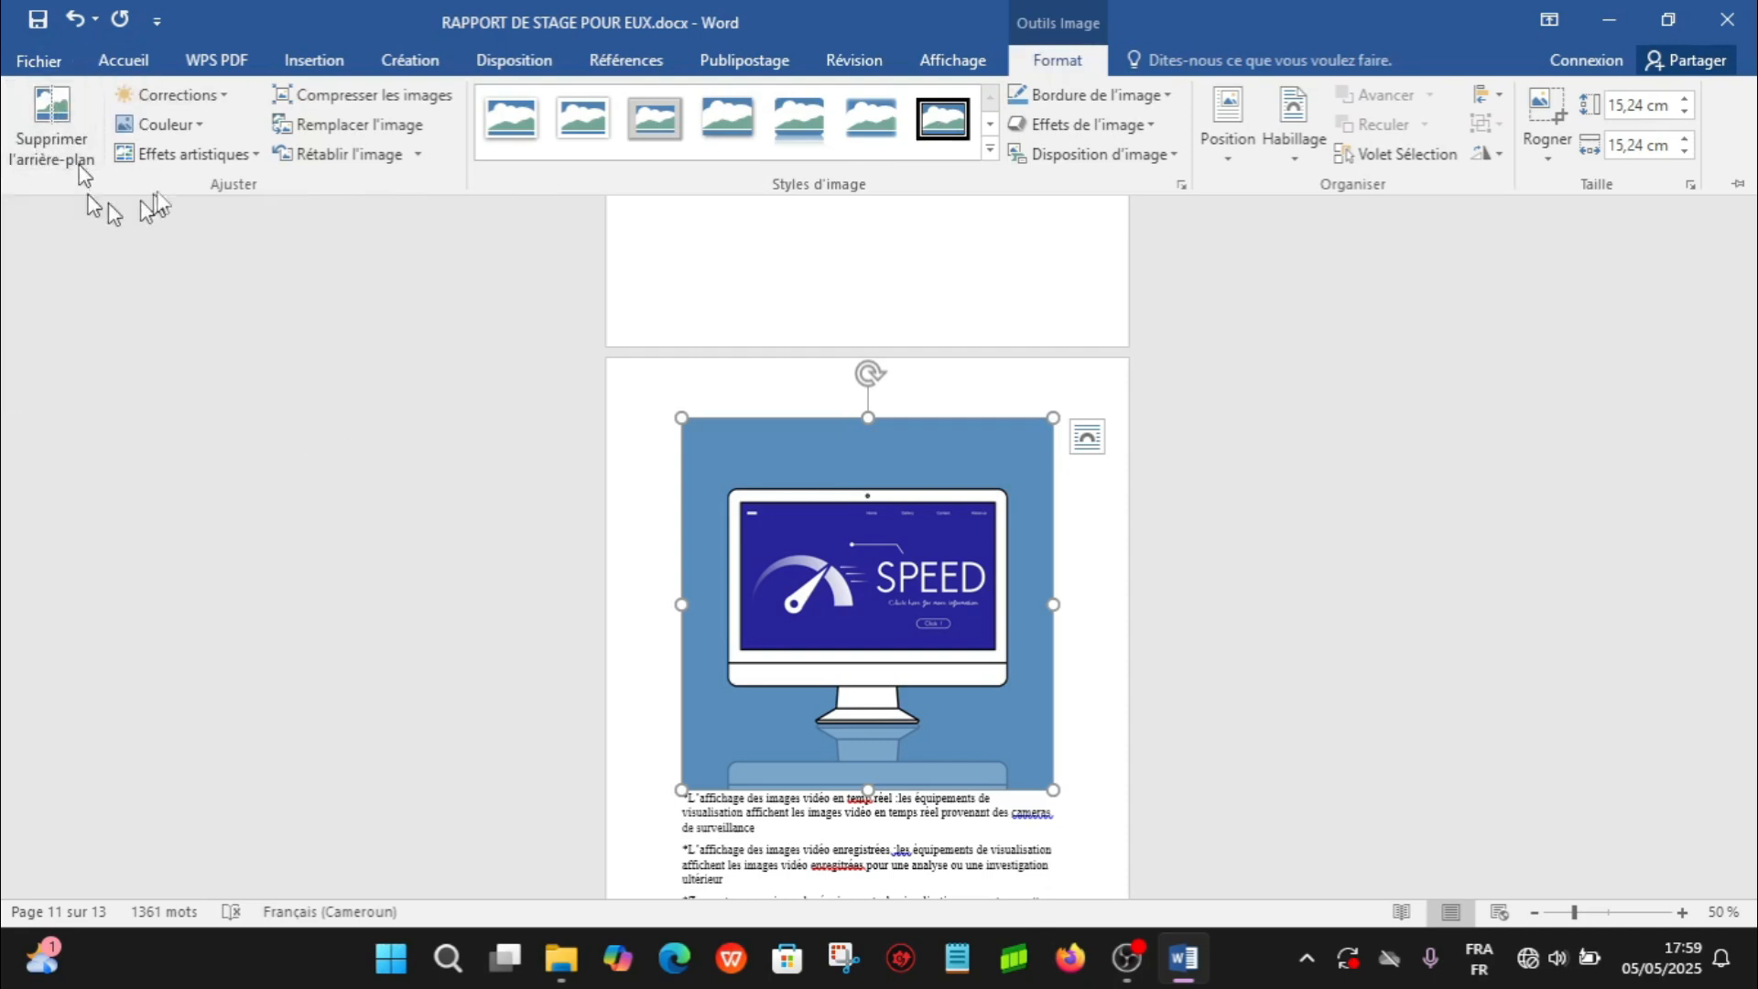
left_click(40, 136)
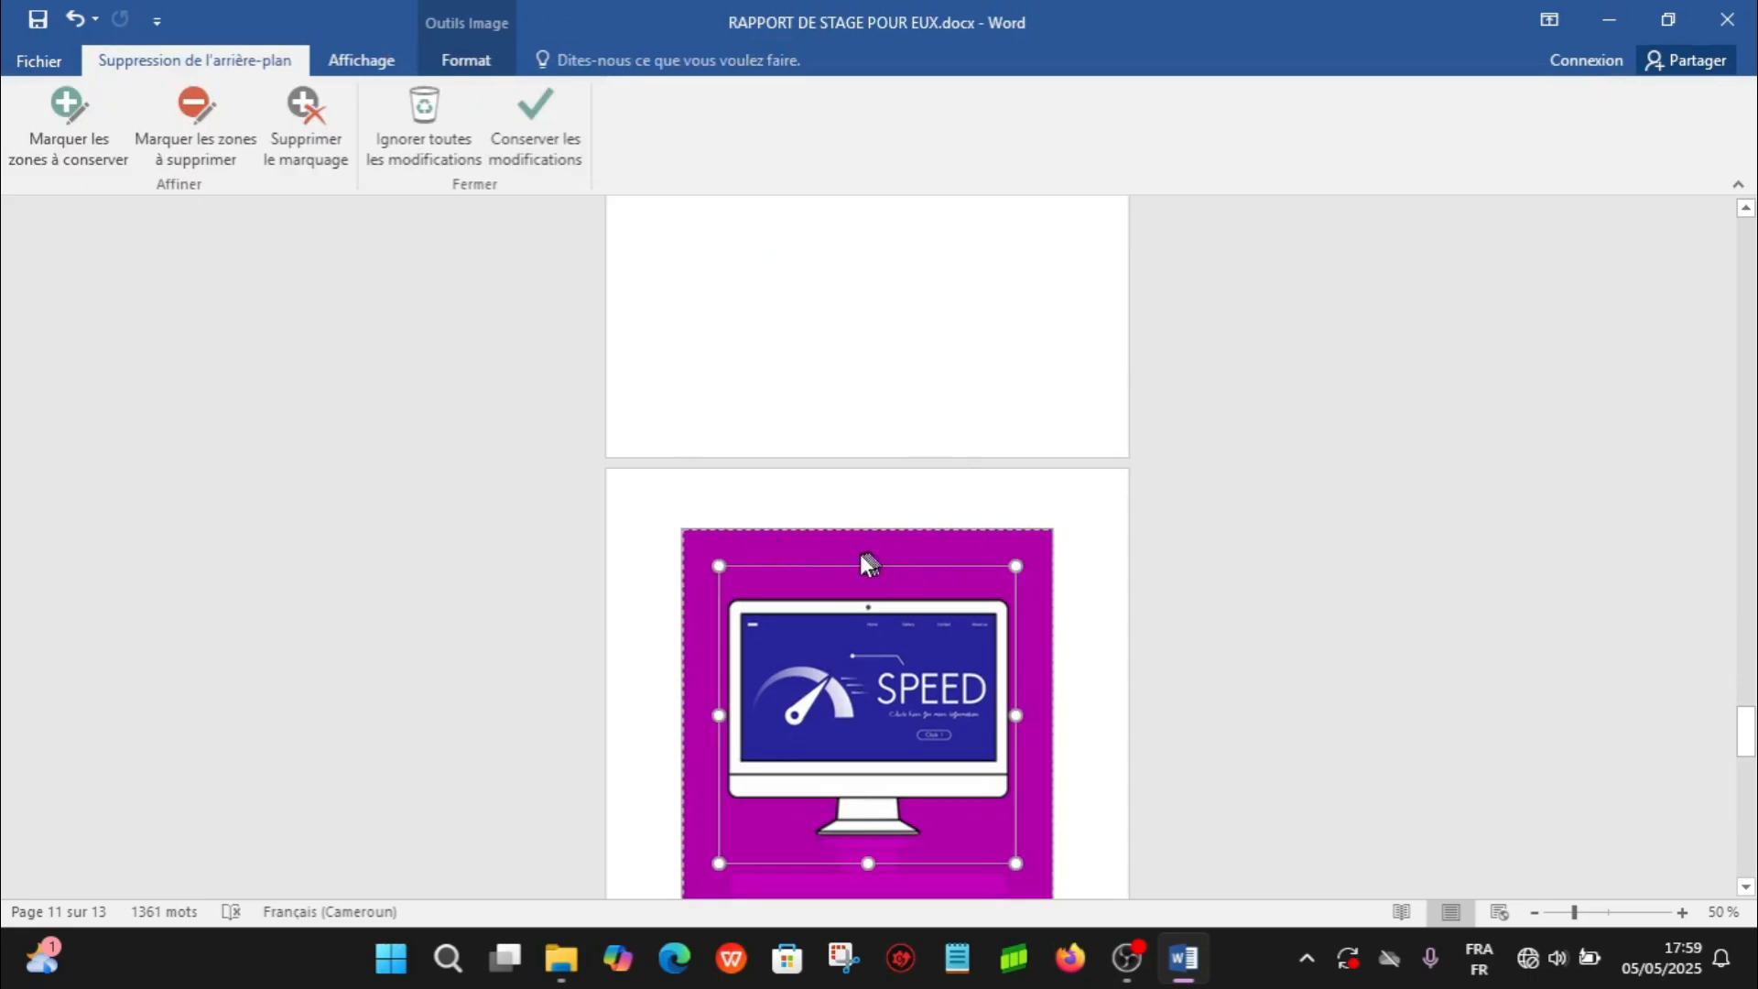
- Extend the background-removal frame to all four edges of the SPEED picture
left_click_drag(869, 572, 868, 529)
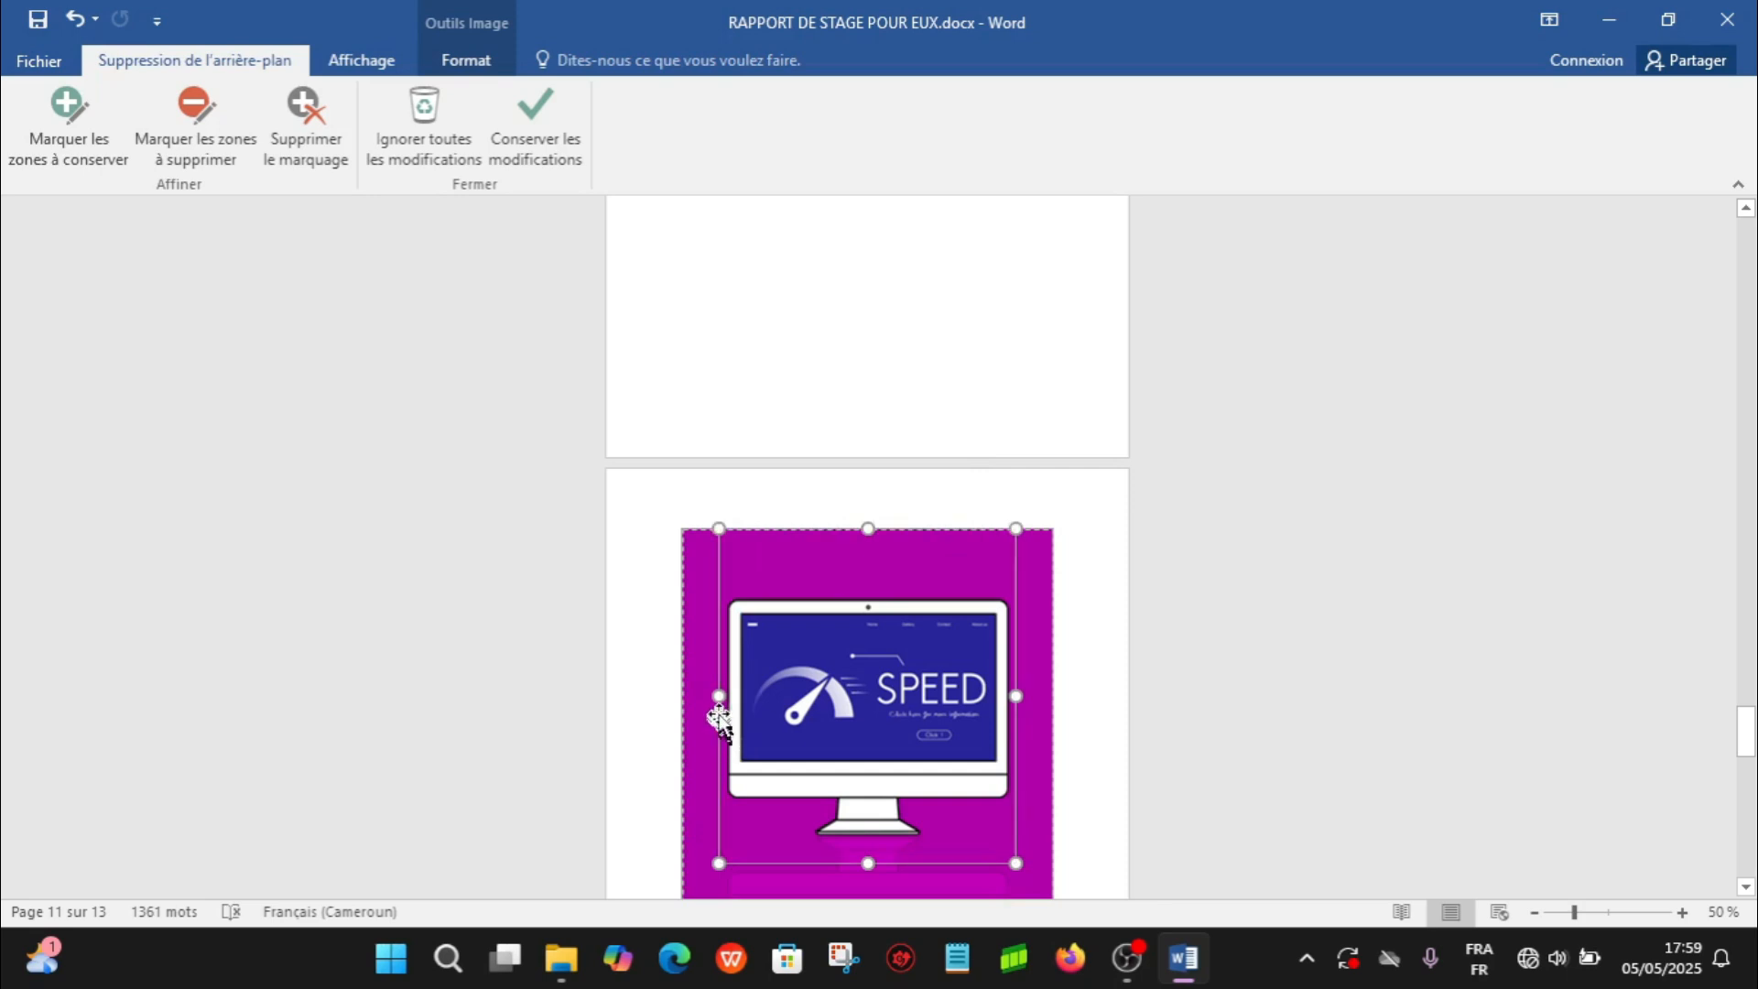
left_click_drag(705, 696, 683, 698)
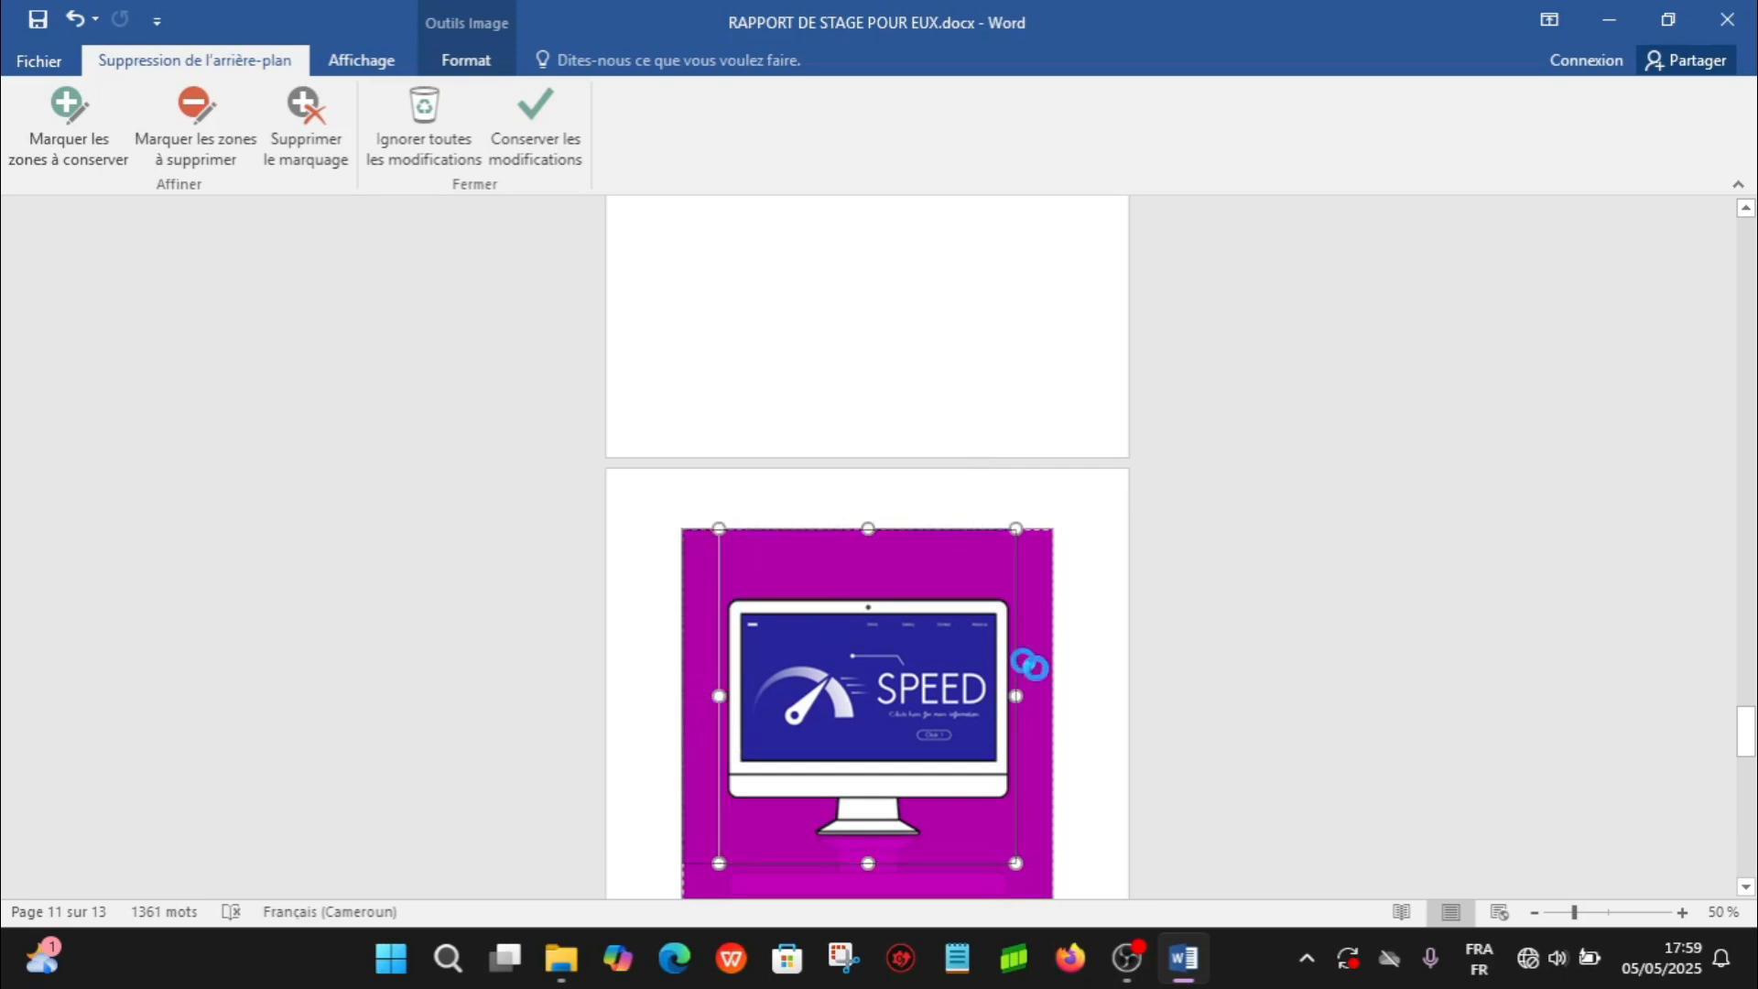
left_click_drag(1018, 698, 1049, 700)
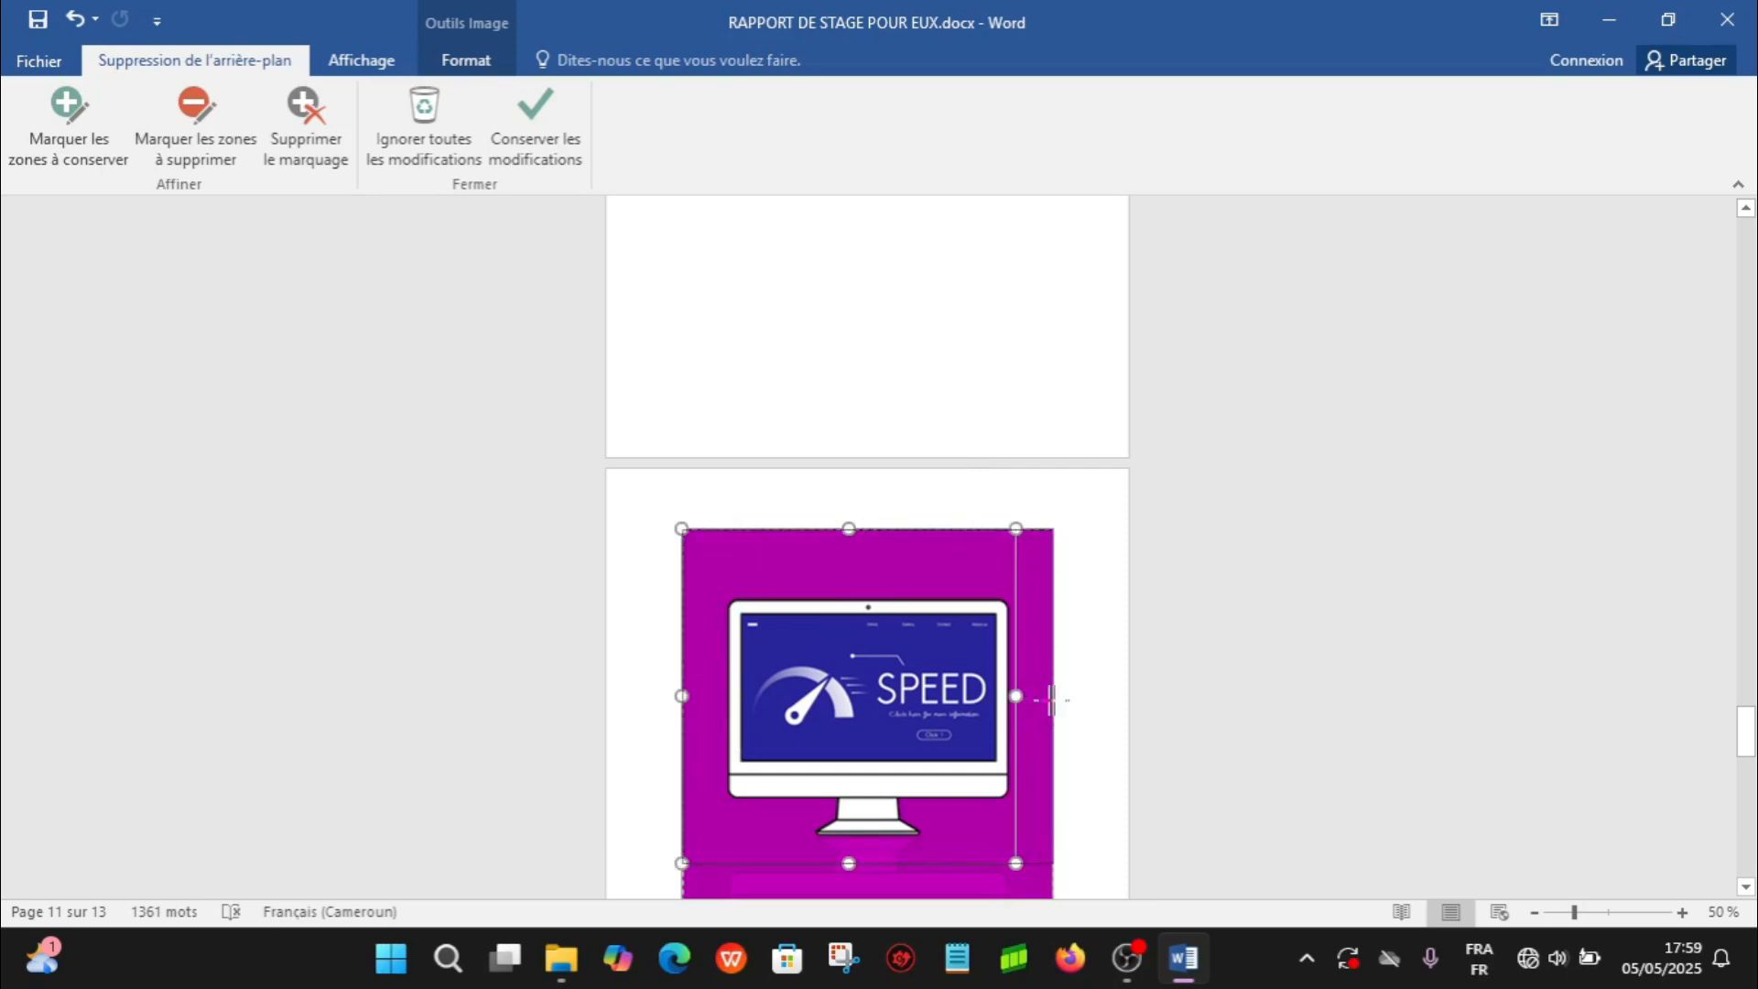
left_click(1747, 886)
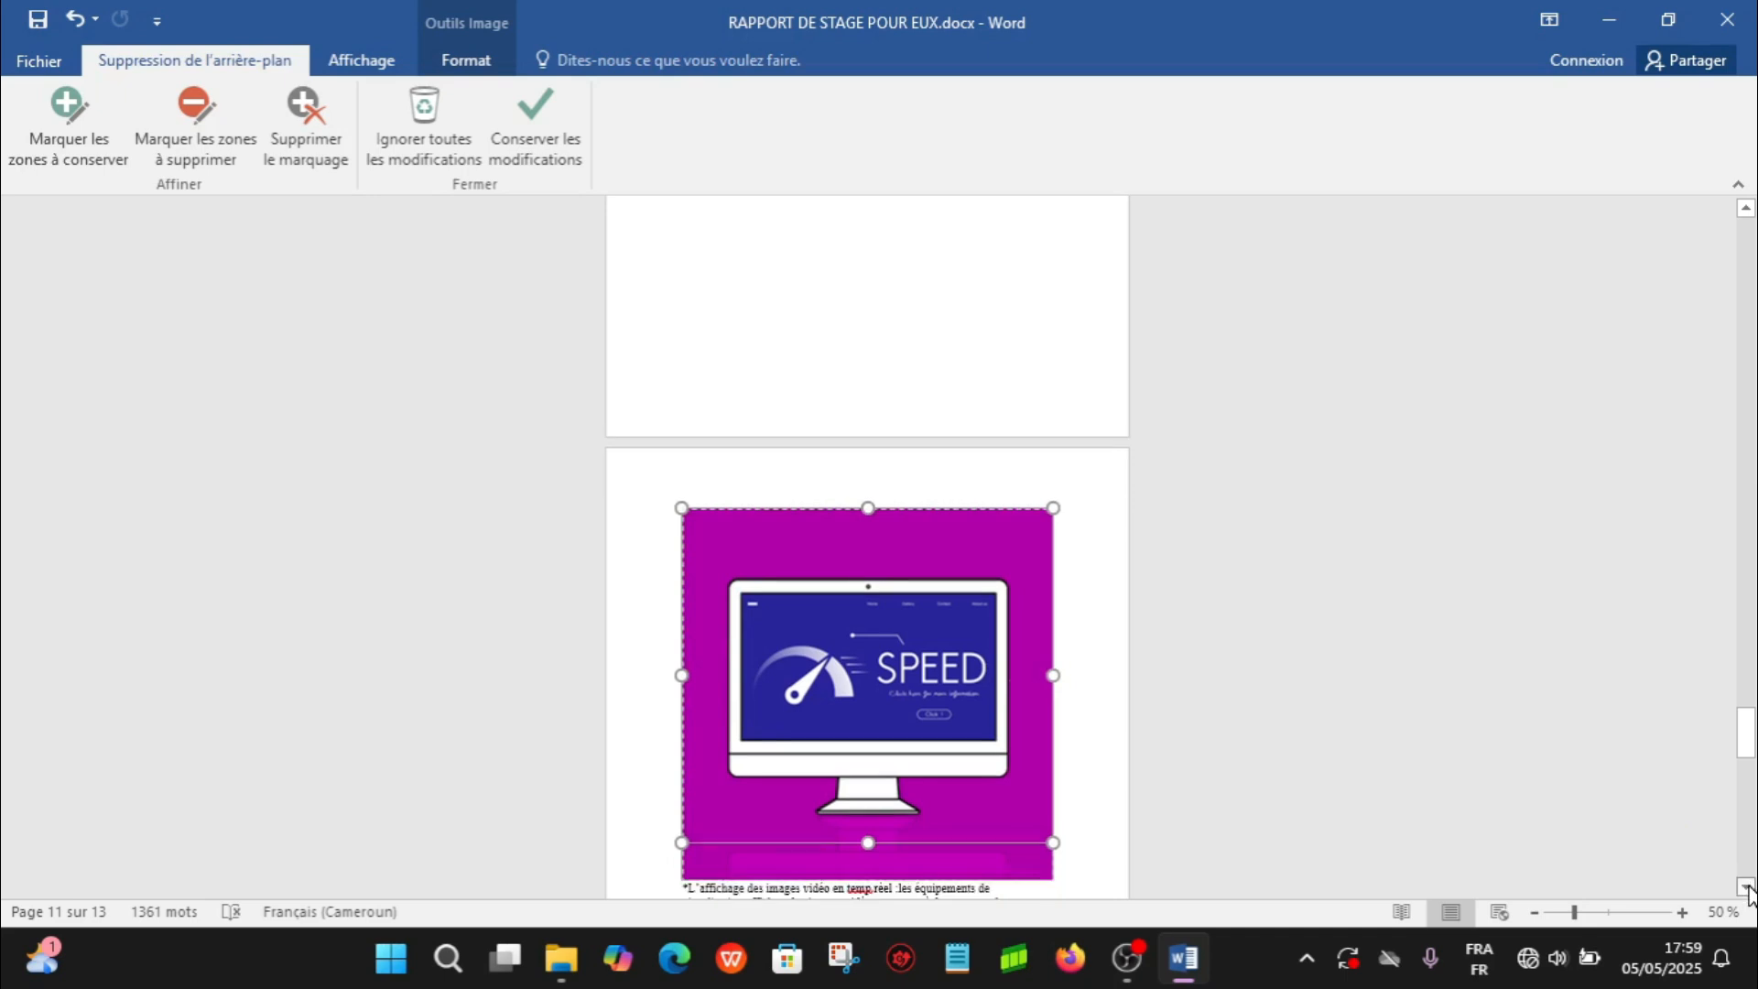
left_click(1746, 886)
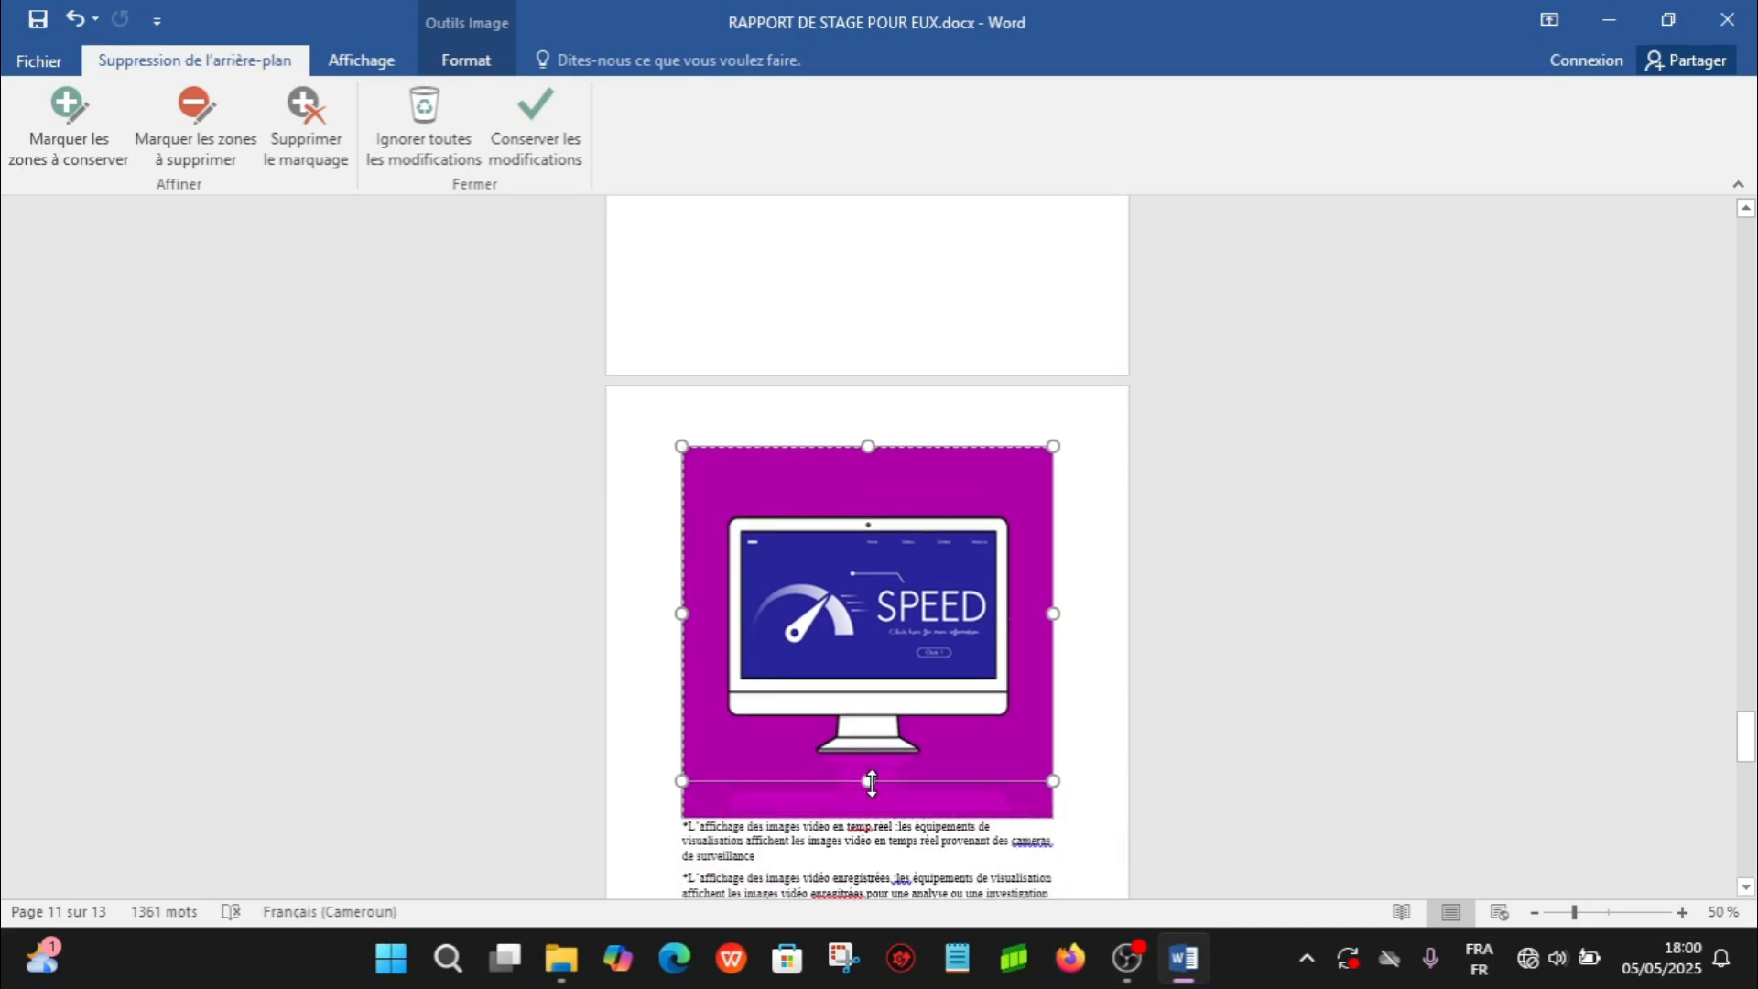
left_click_drag(871, 783, 865, 819)
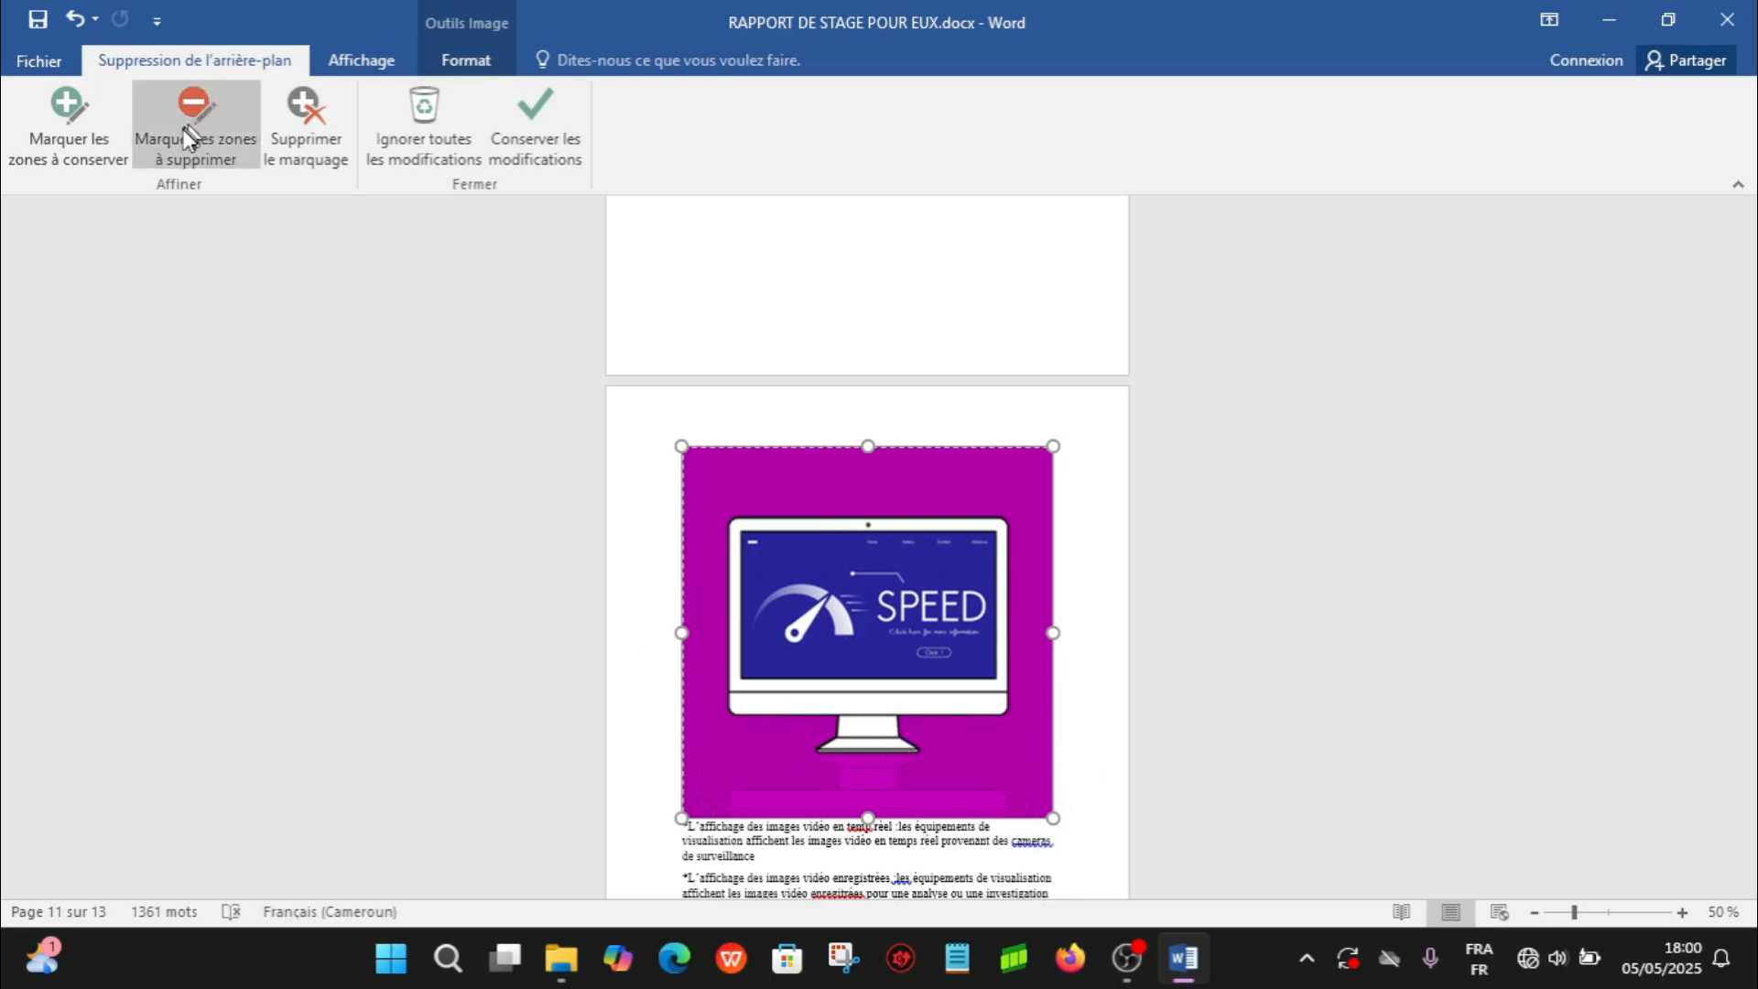
- Mark areas of the background all around and below the monitor for removal, and keep the changes
left_click(197, 157)
left_click(224, 155)
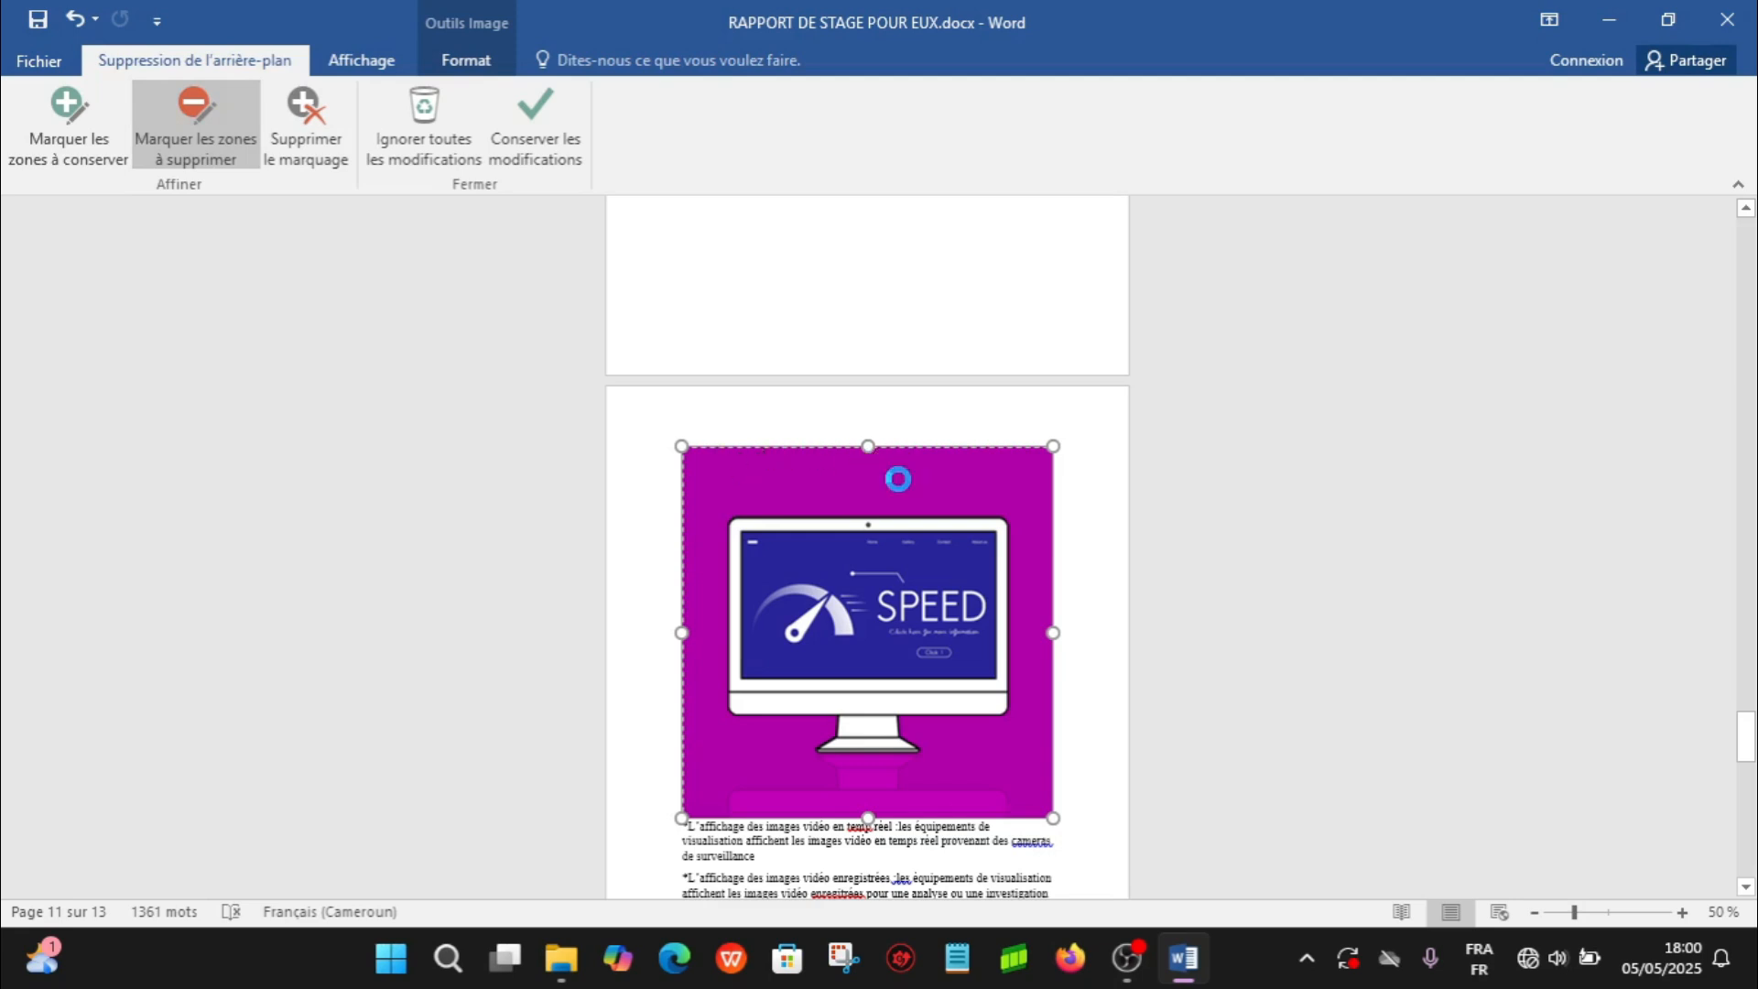
left_click(778, 479)
left_click(724, 485)
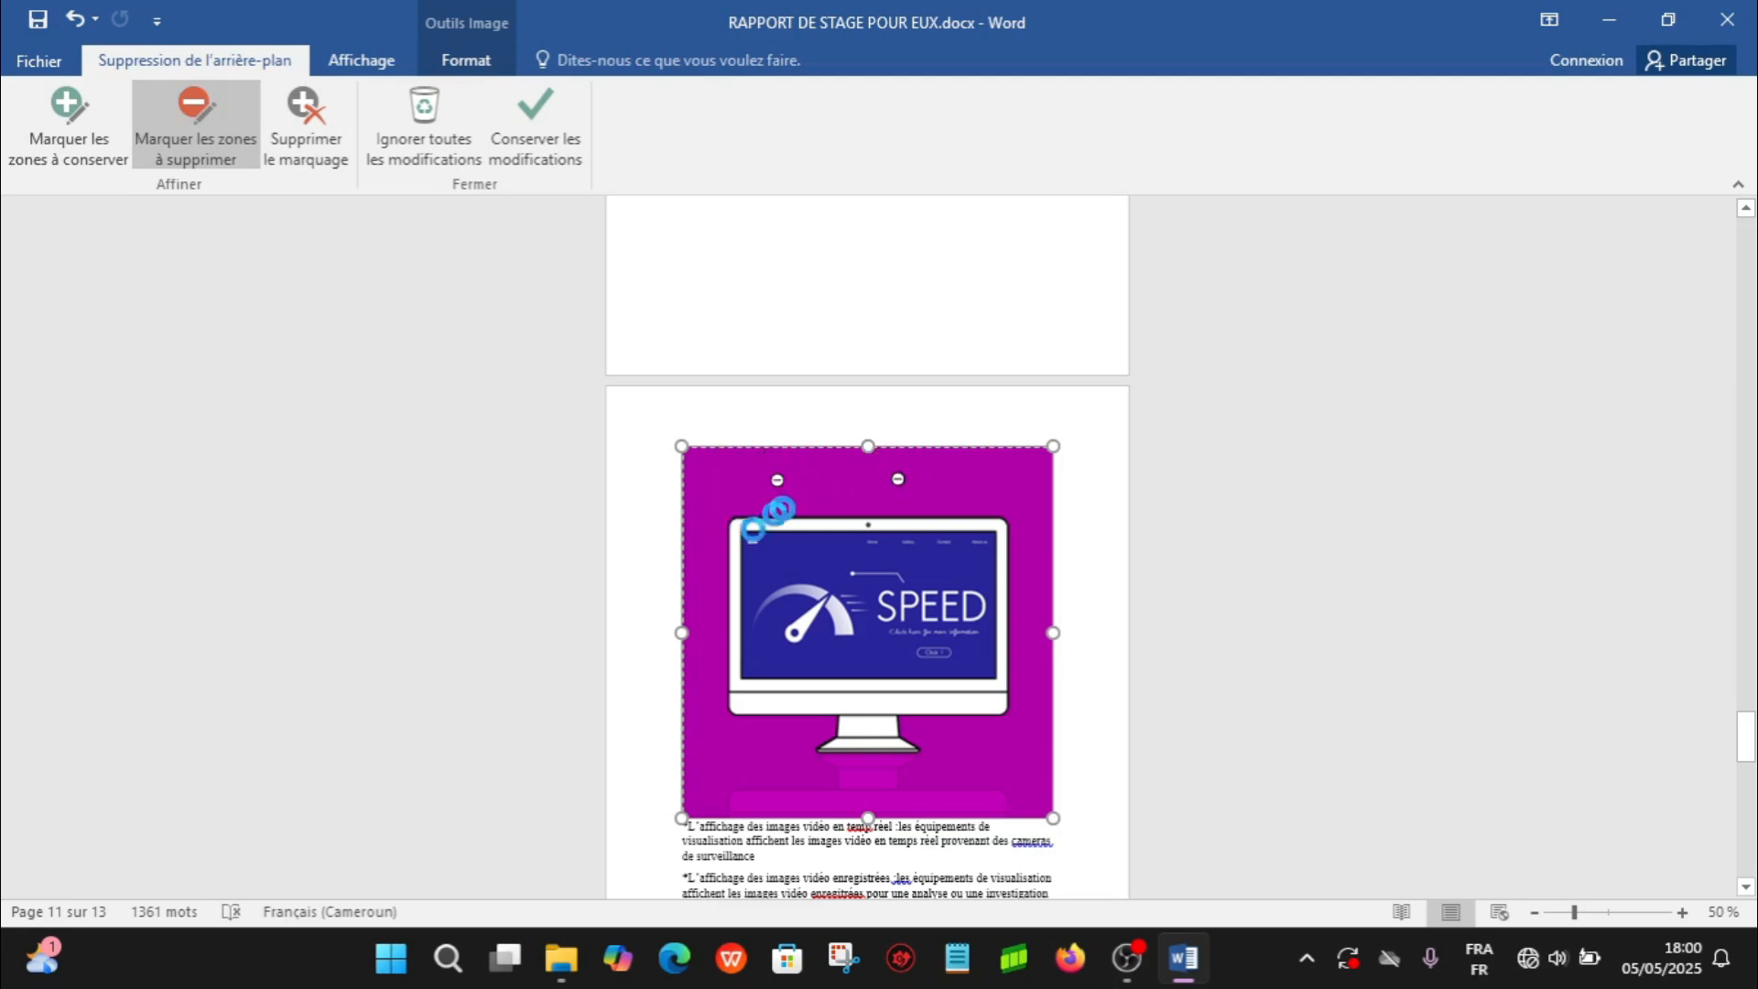
left_click(1017, 486)
left_click(1037, 678)
left_click(1003, 775)
left_click(772, 791)
left_click(730, 758)
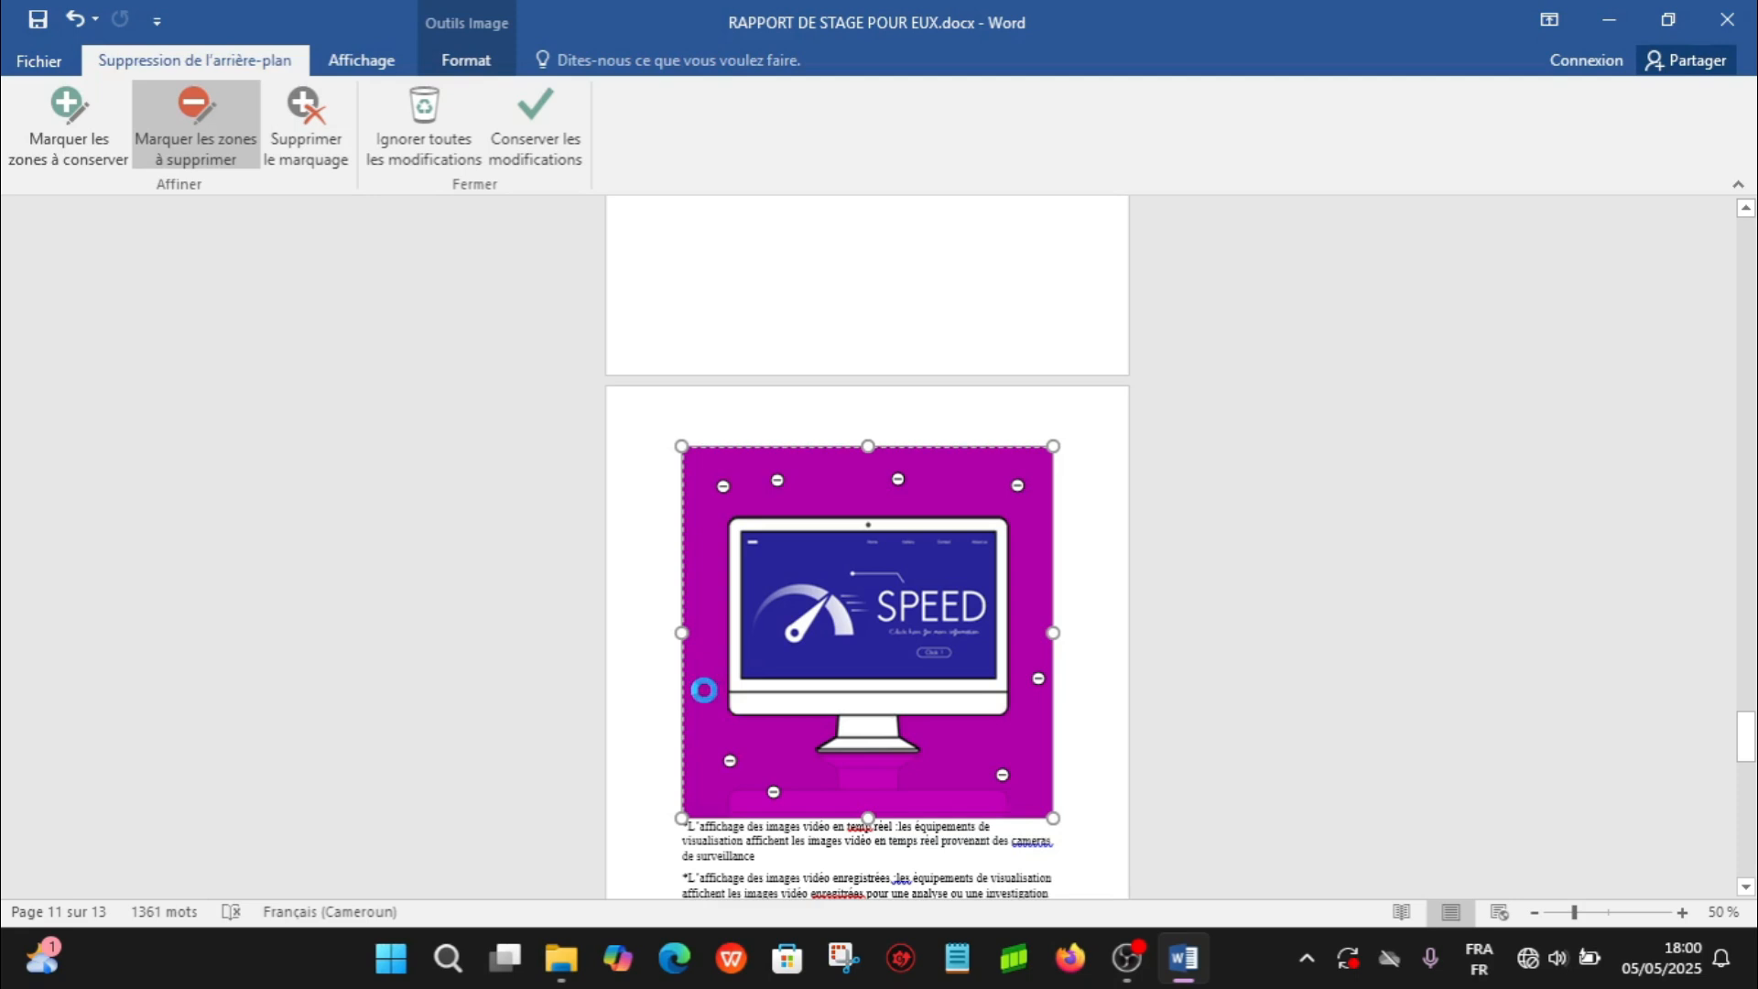
left_click(704, 613)
left_click(880, 781)
left_click(552, 145)
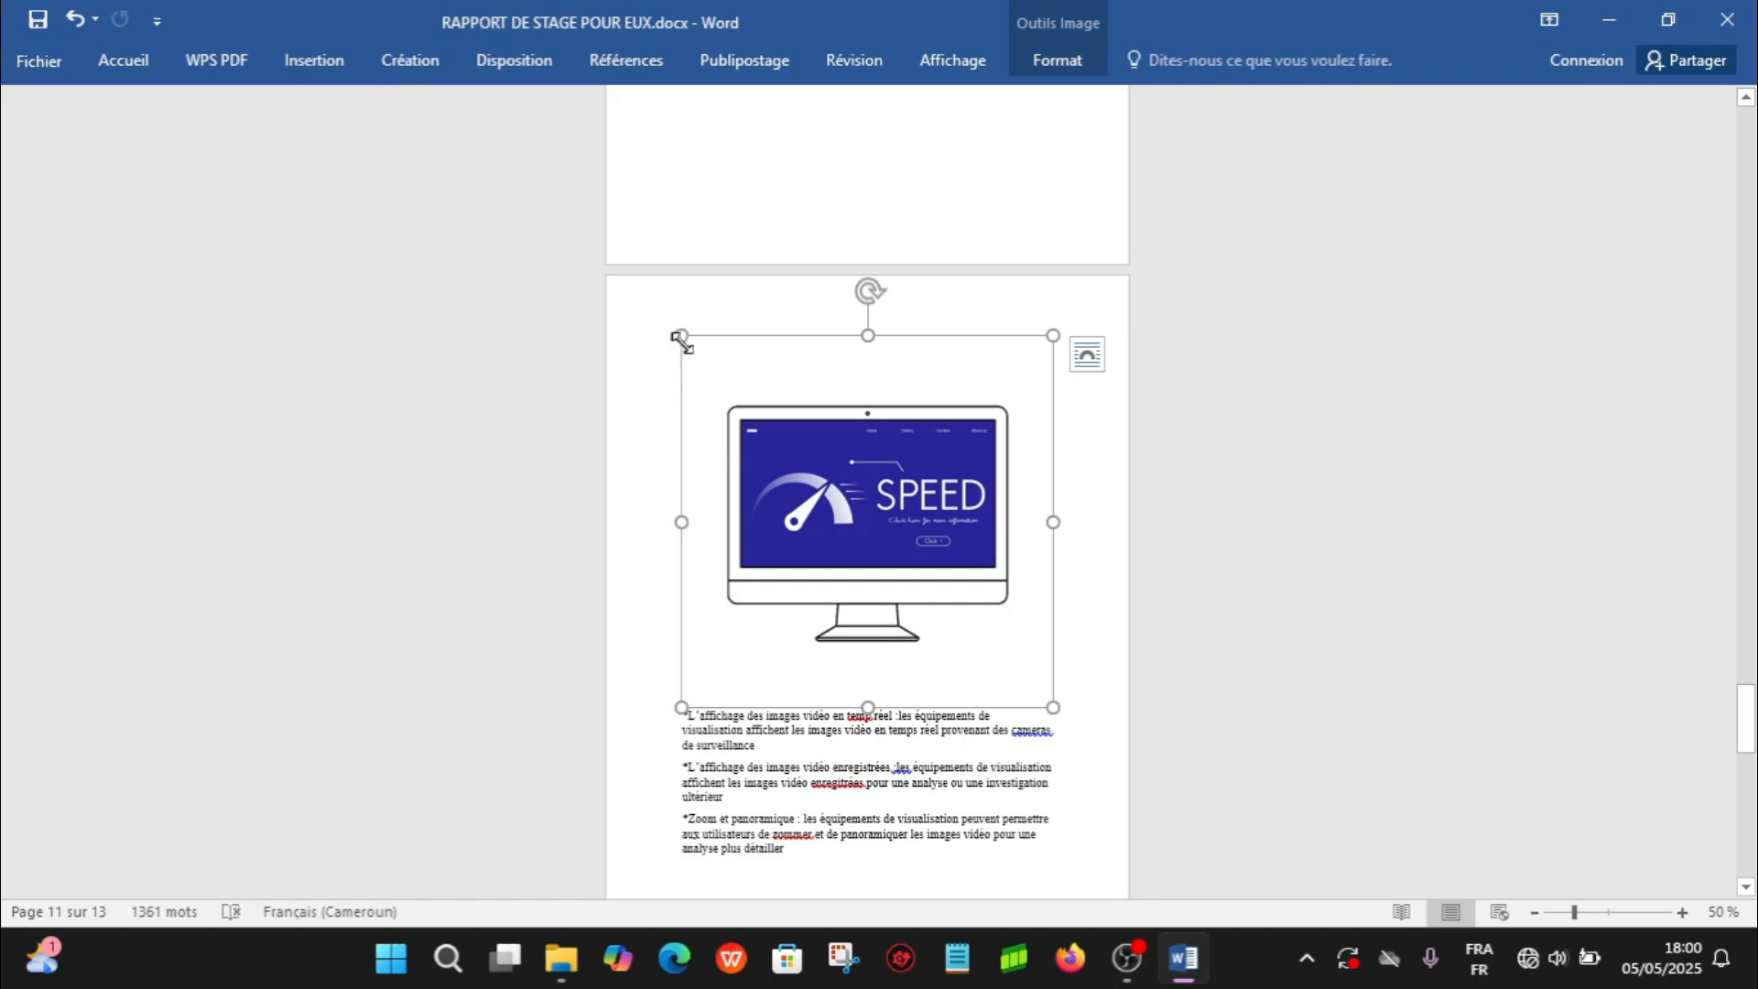
- Shrink the monitor picture to about 11,85 cm by 11,85 cm and set its text wrapping to Au travers
left_click_drag(685, 341, 765, 420)
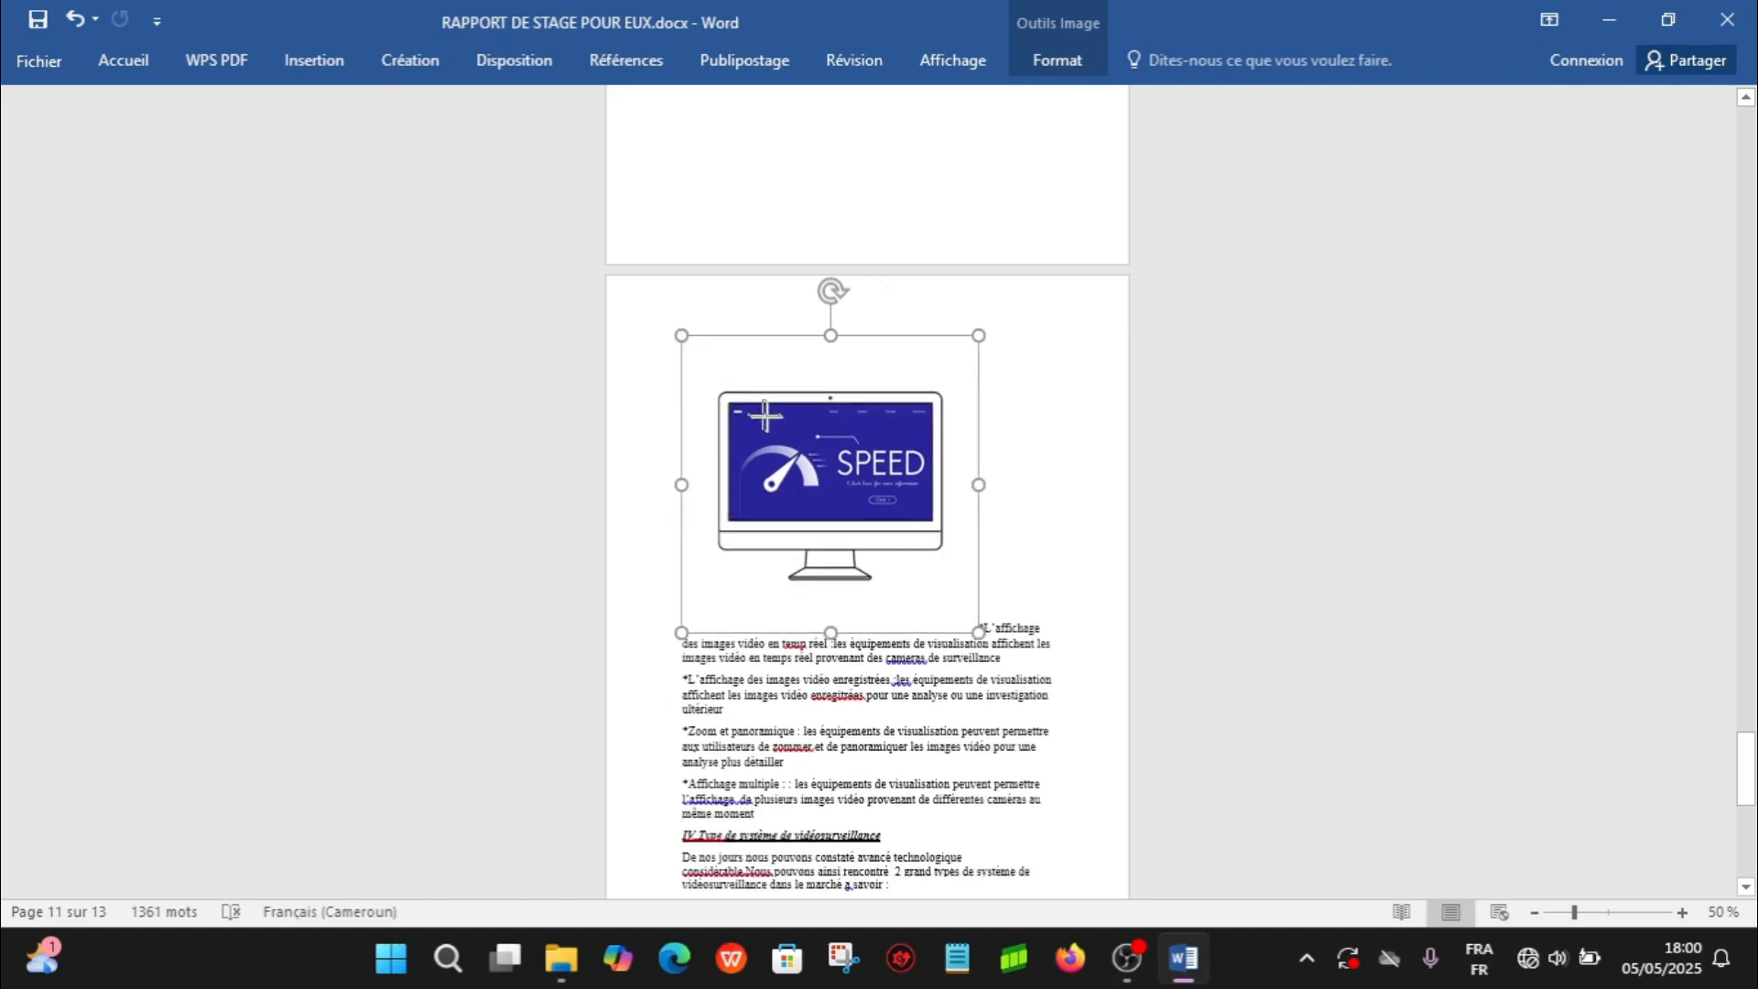
left_click_drag(850, 524, 921, 510)
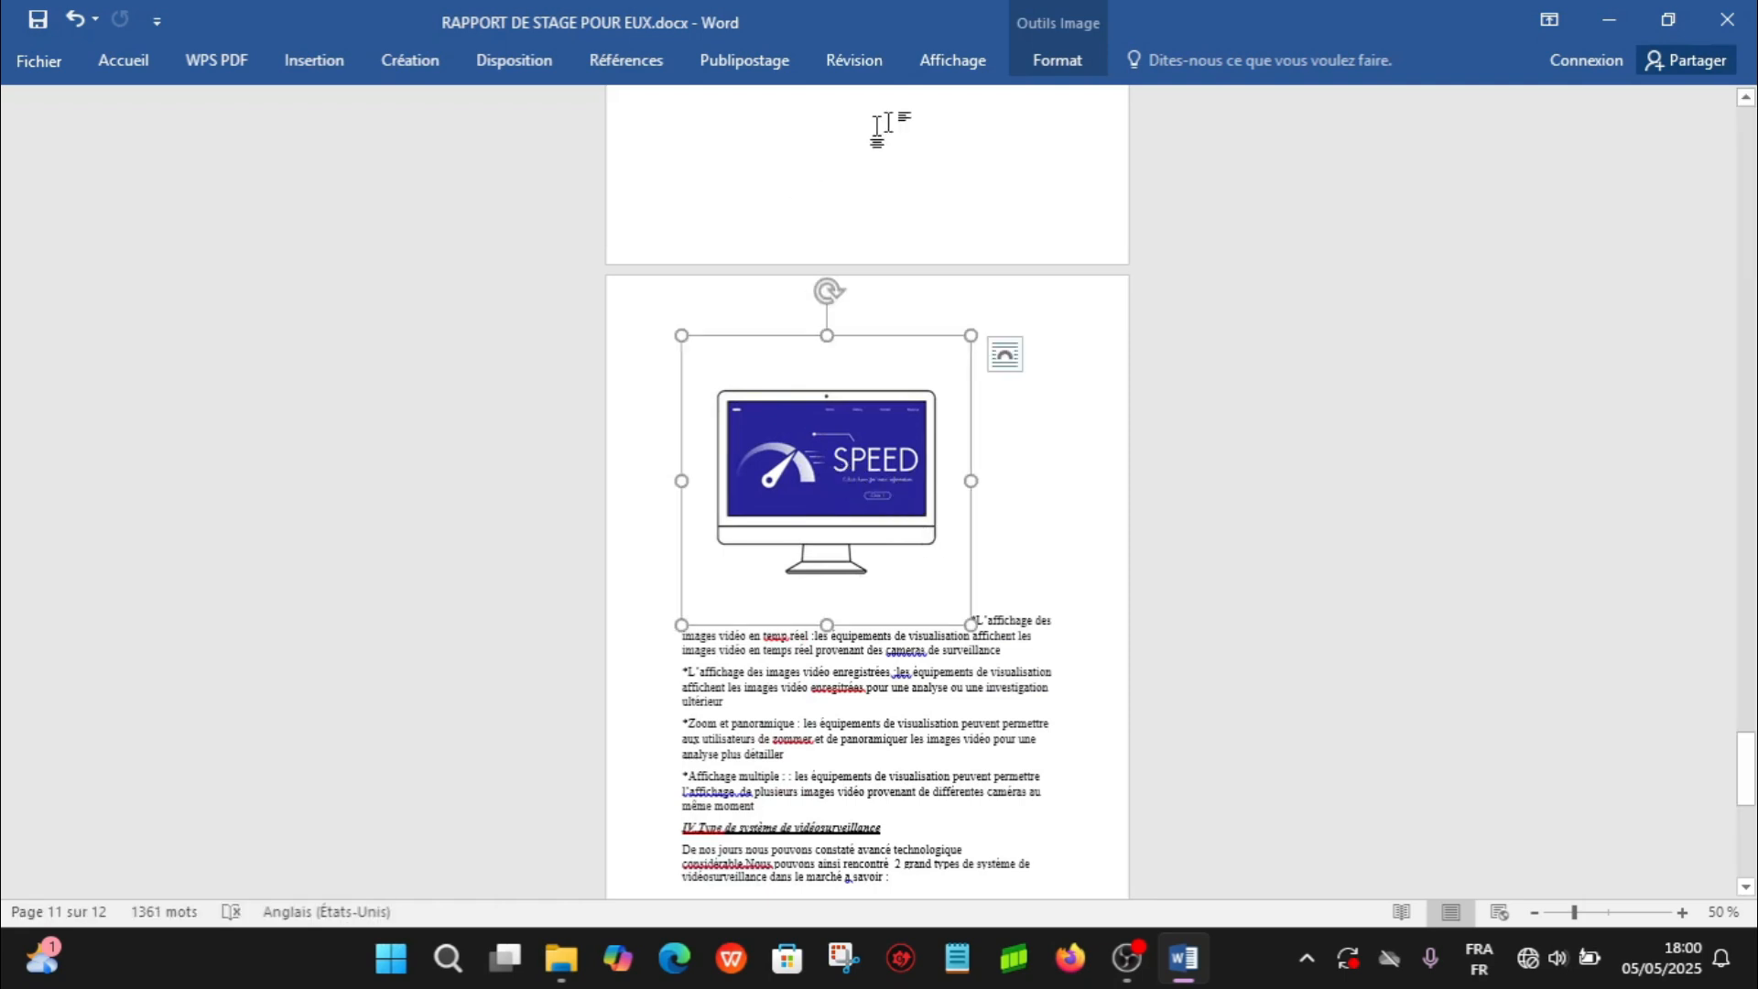
left_click(1053, 64)
left_click(1295, 137)
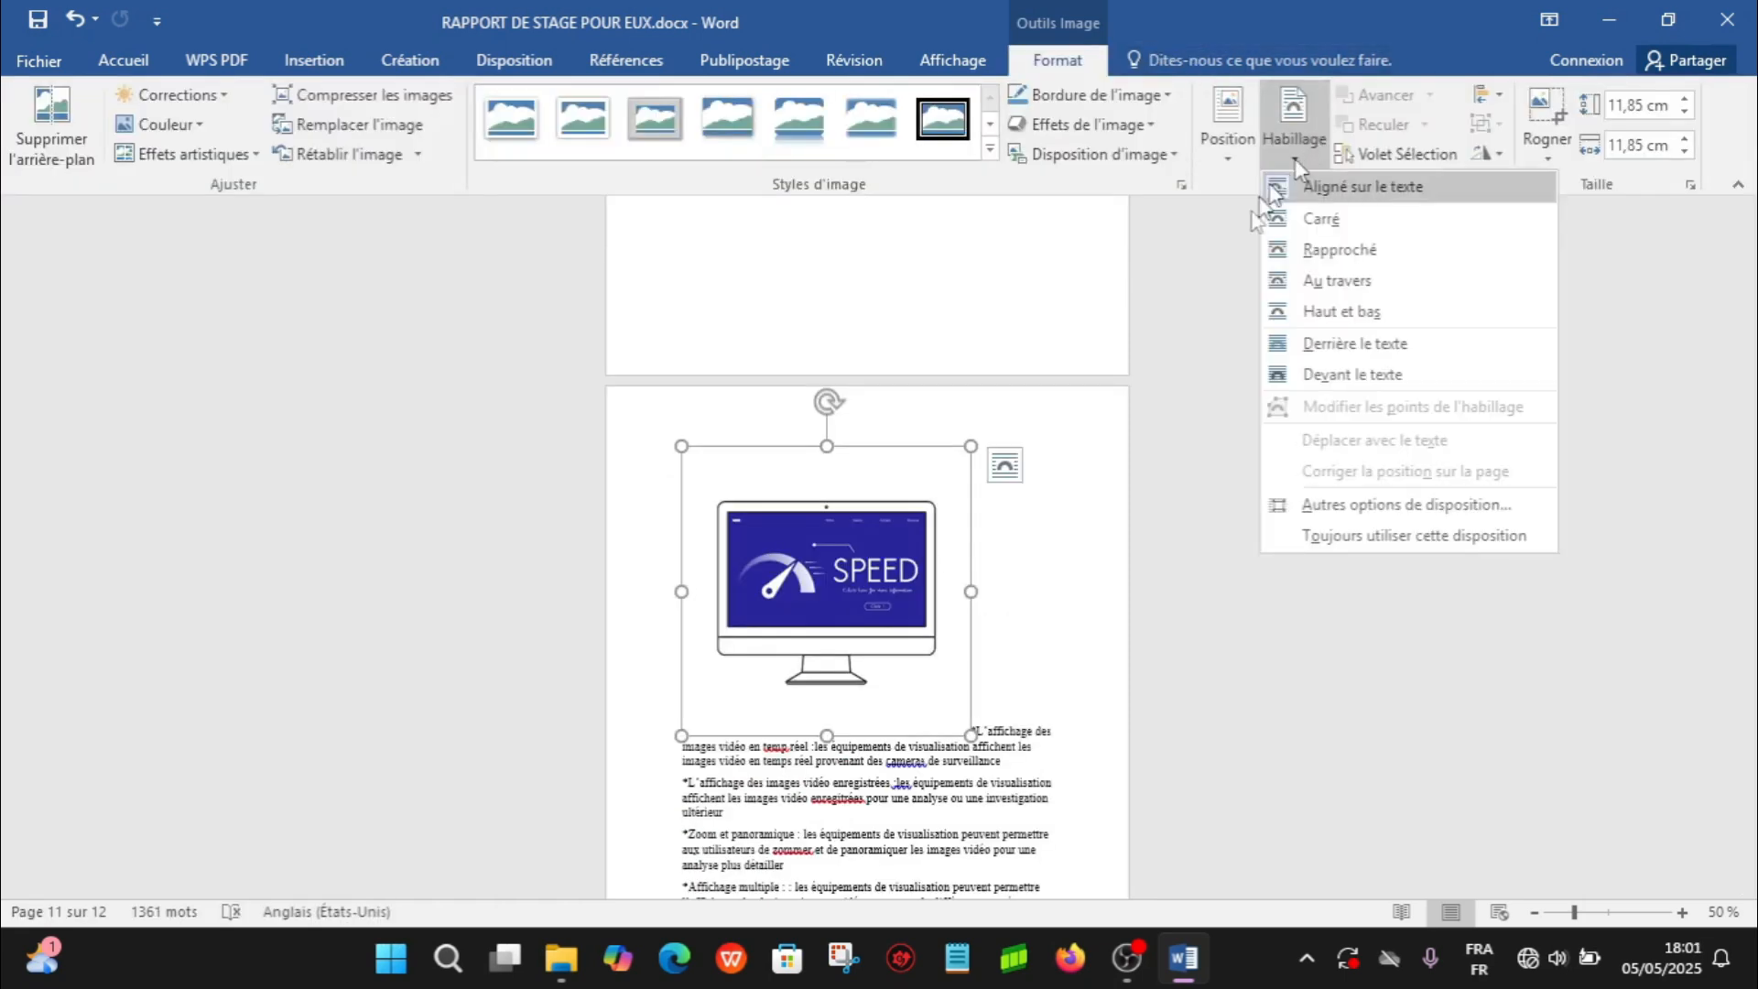
left_click(1332, 280)
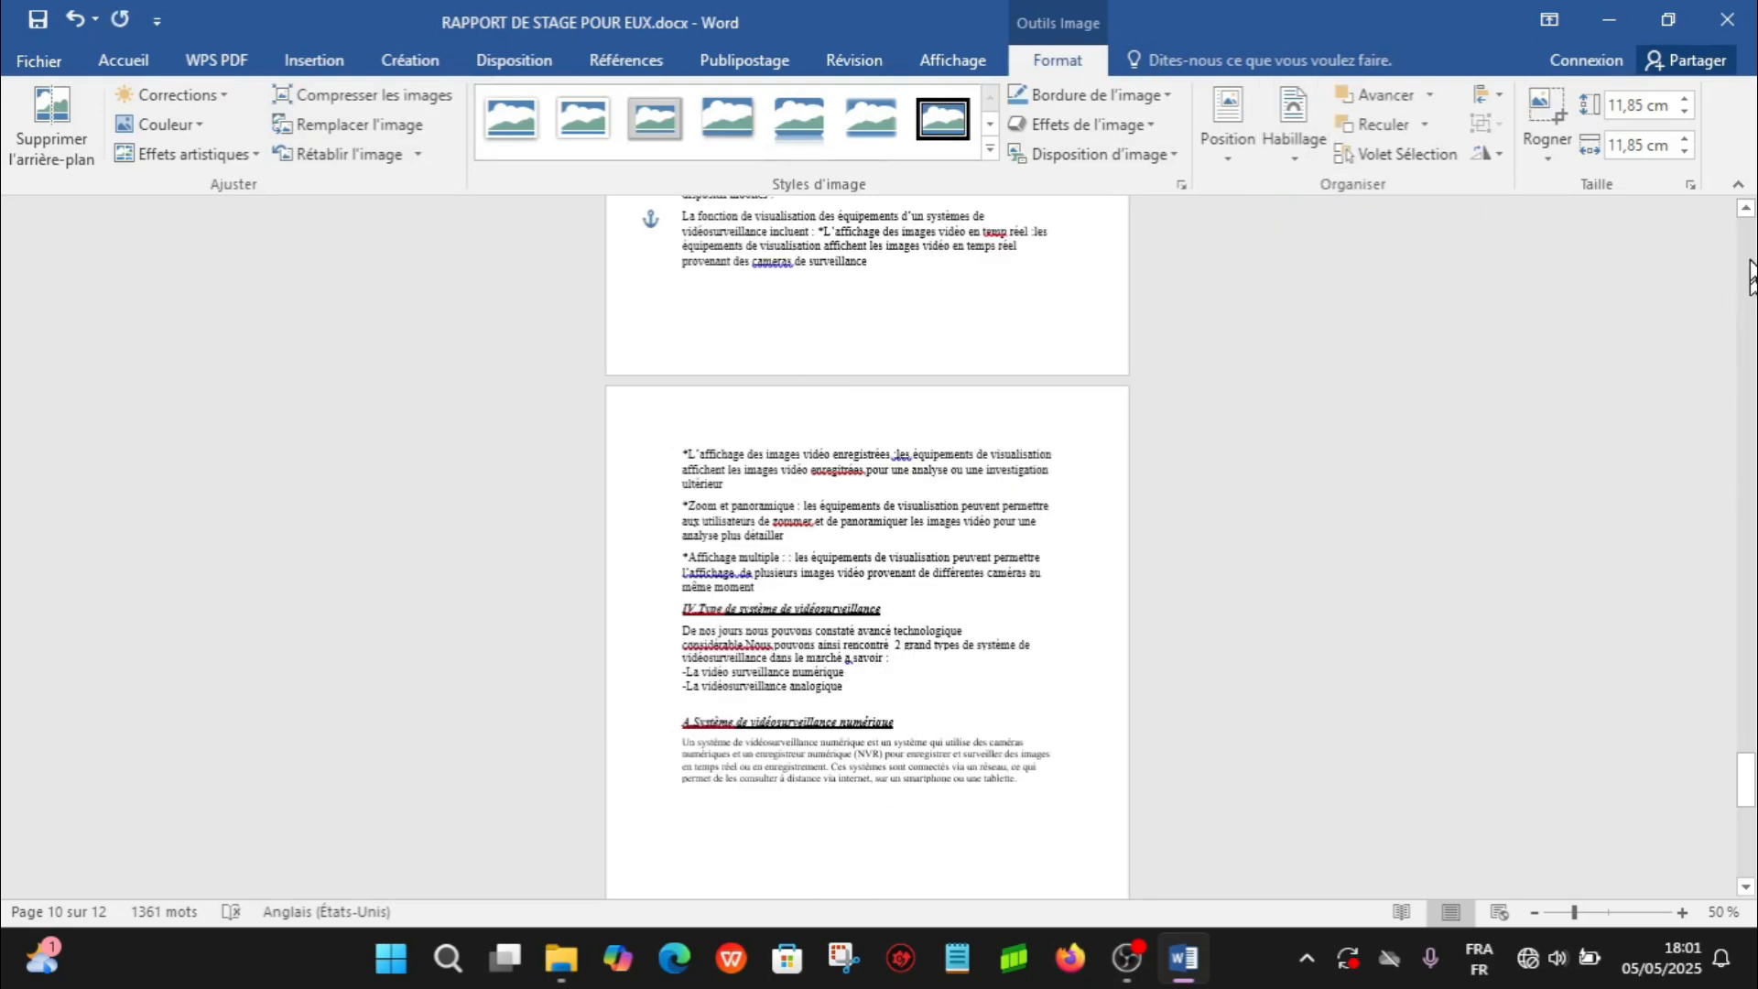
scroll(1751, 240, "up", 5)
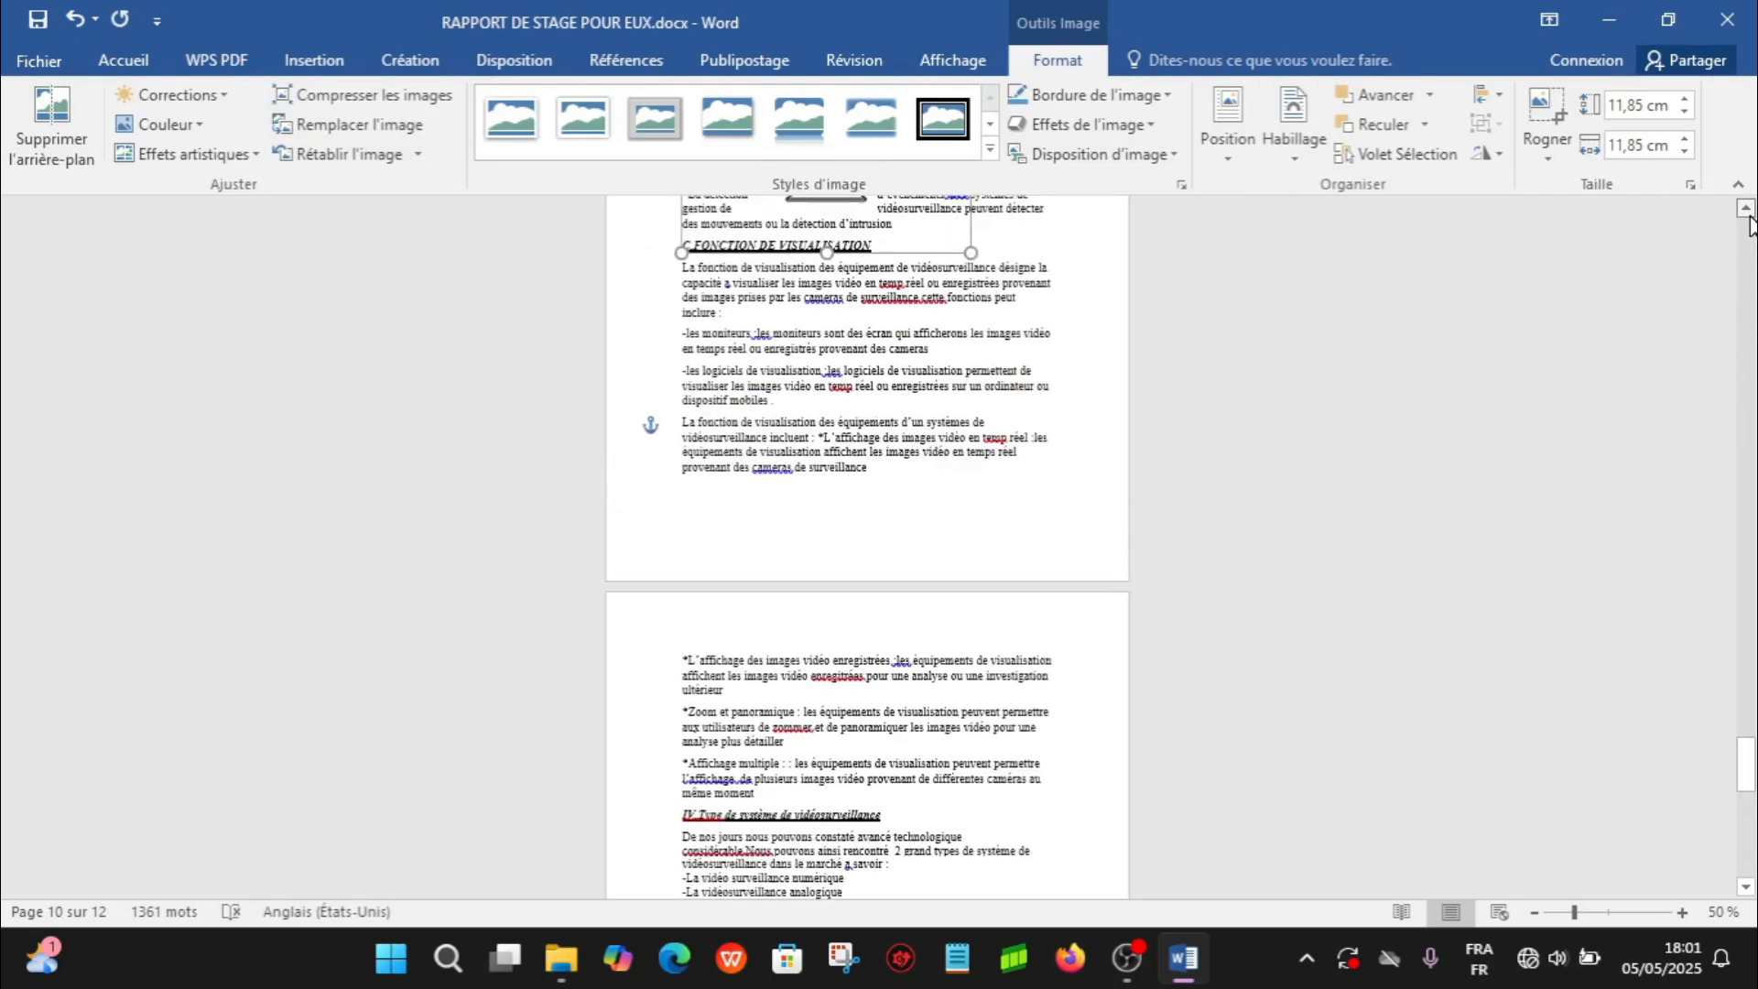
scroll(1751, 224, "up", 5)
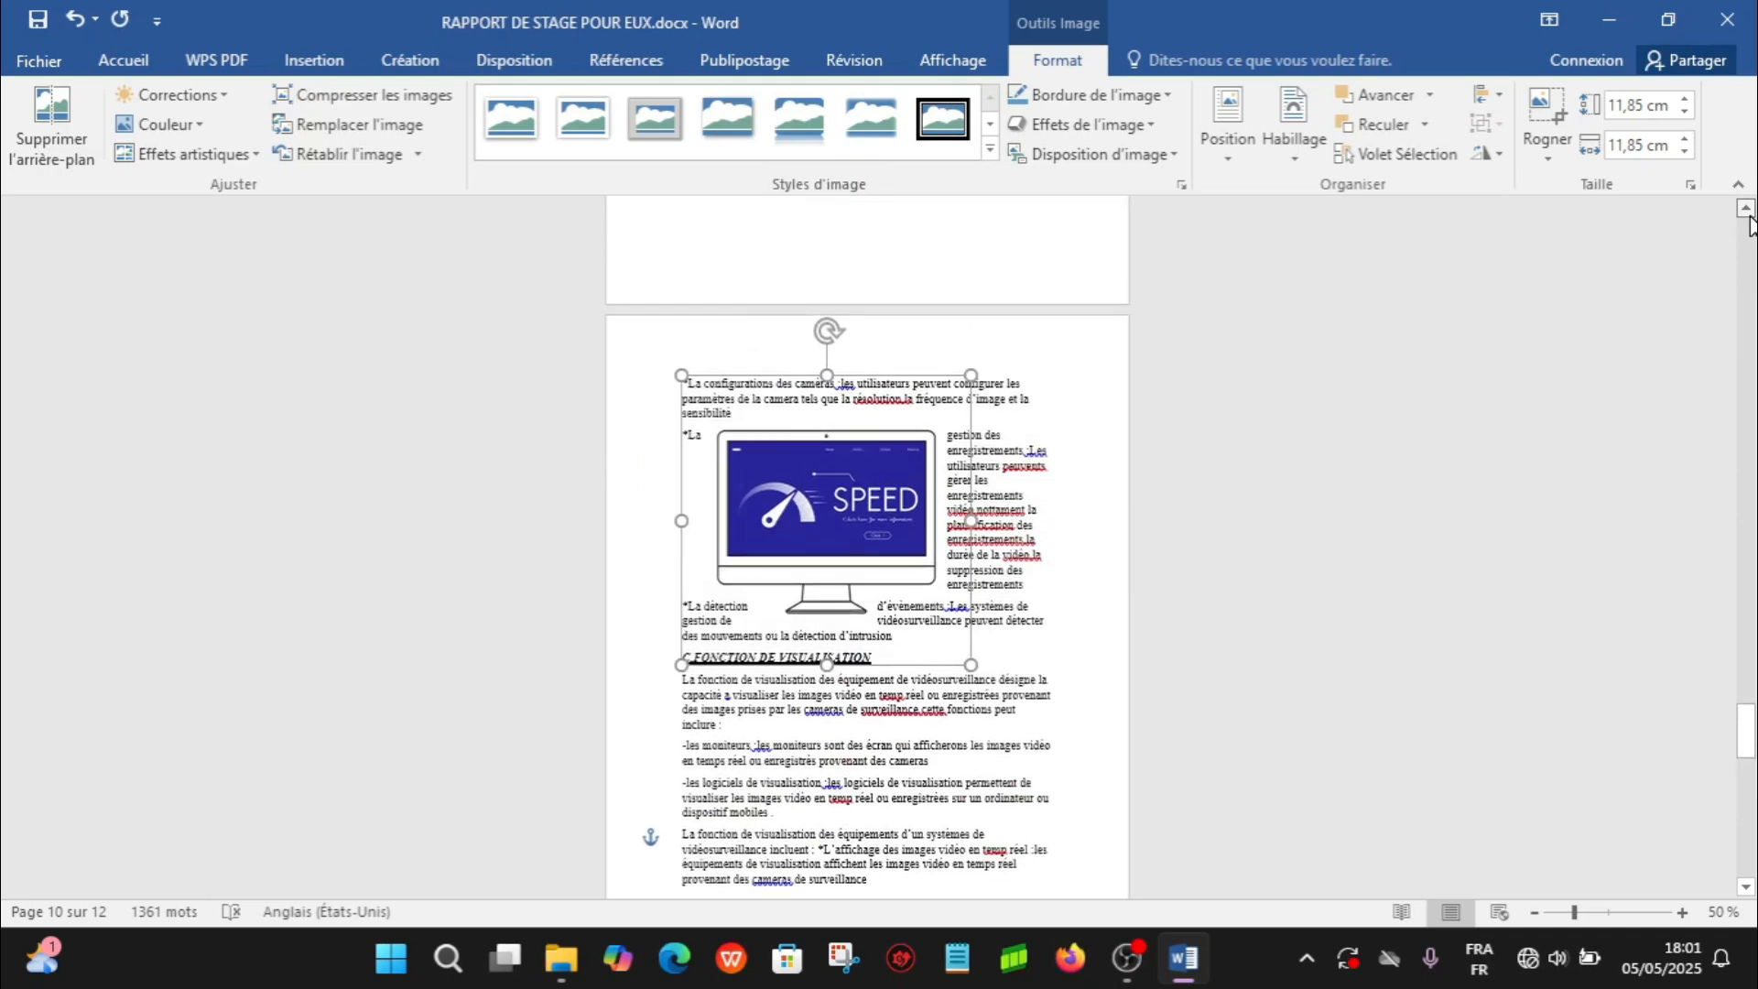
left_click(1684, 913)
left_click(1683, 912)
left_click(1683, 912)
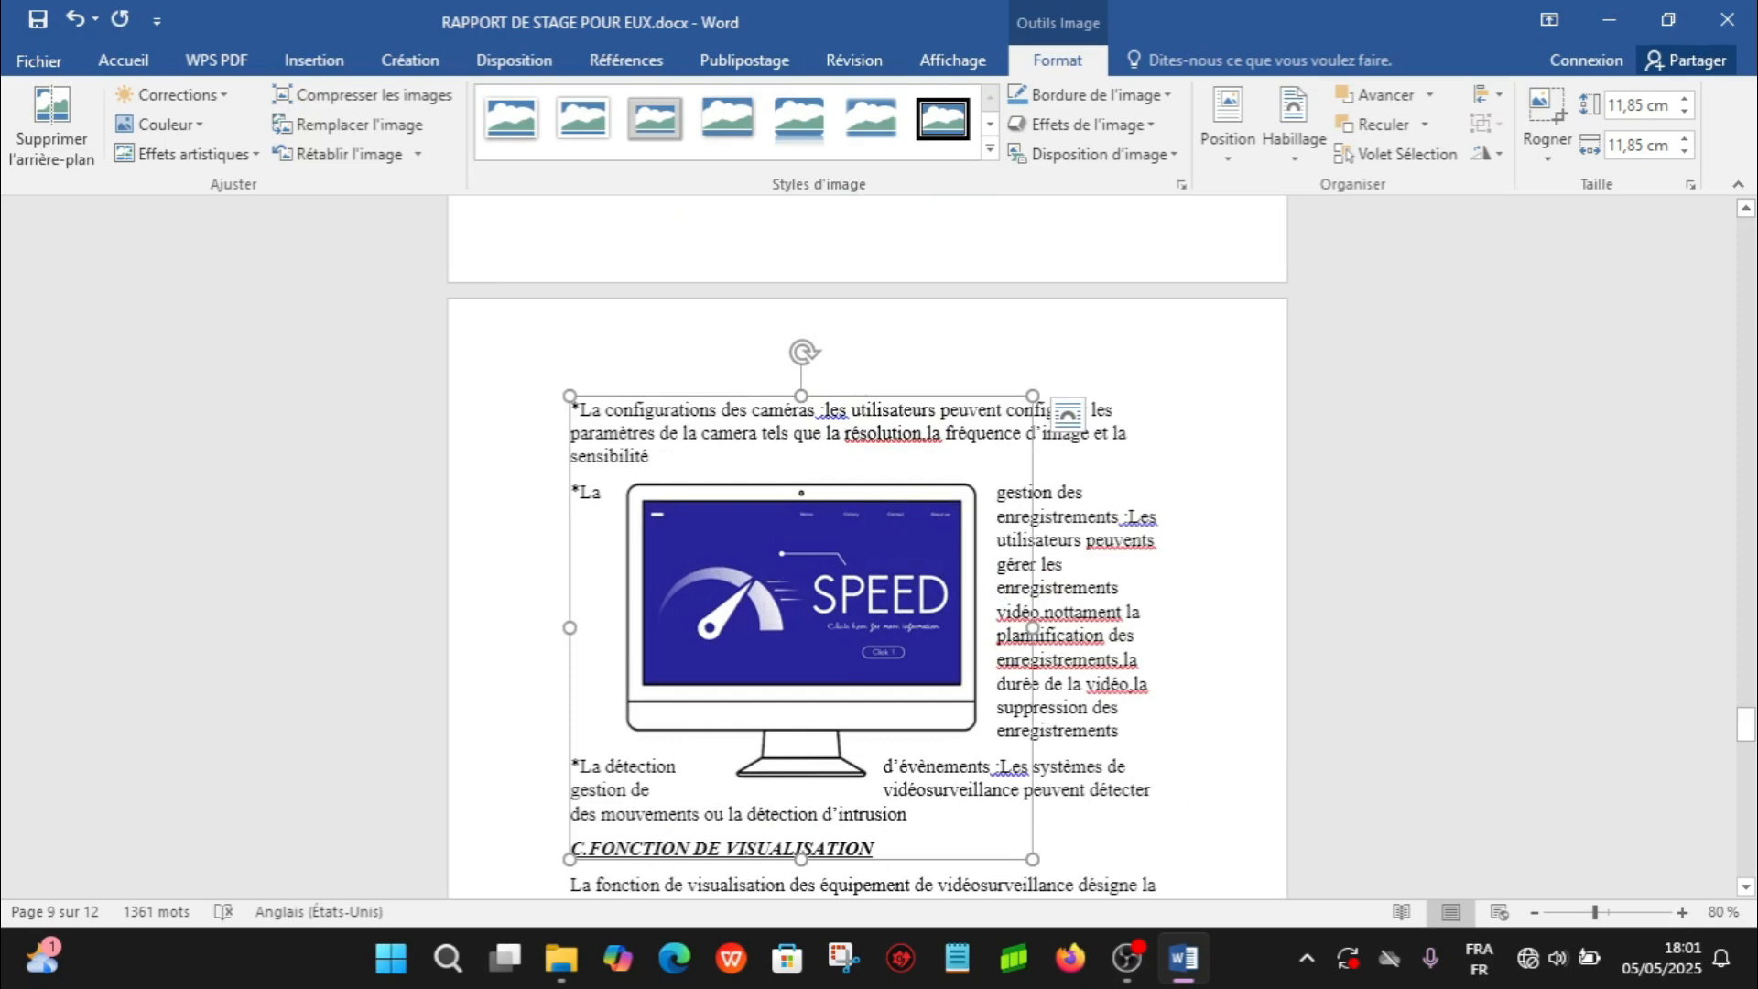
left_click(1158, 790)
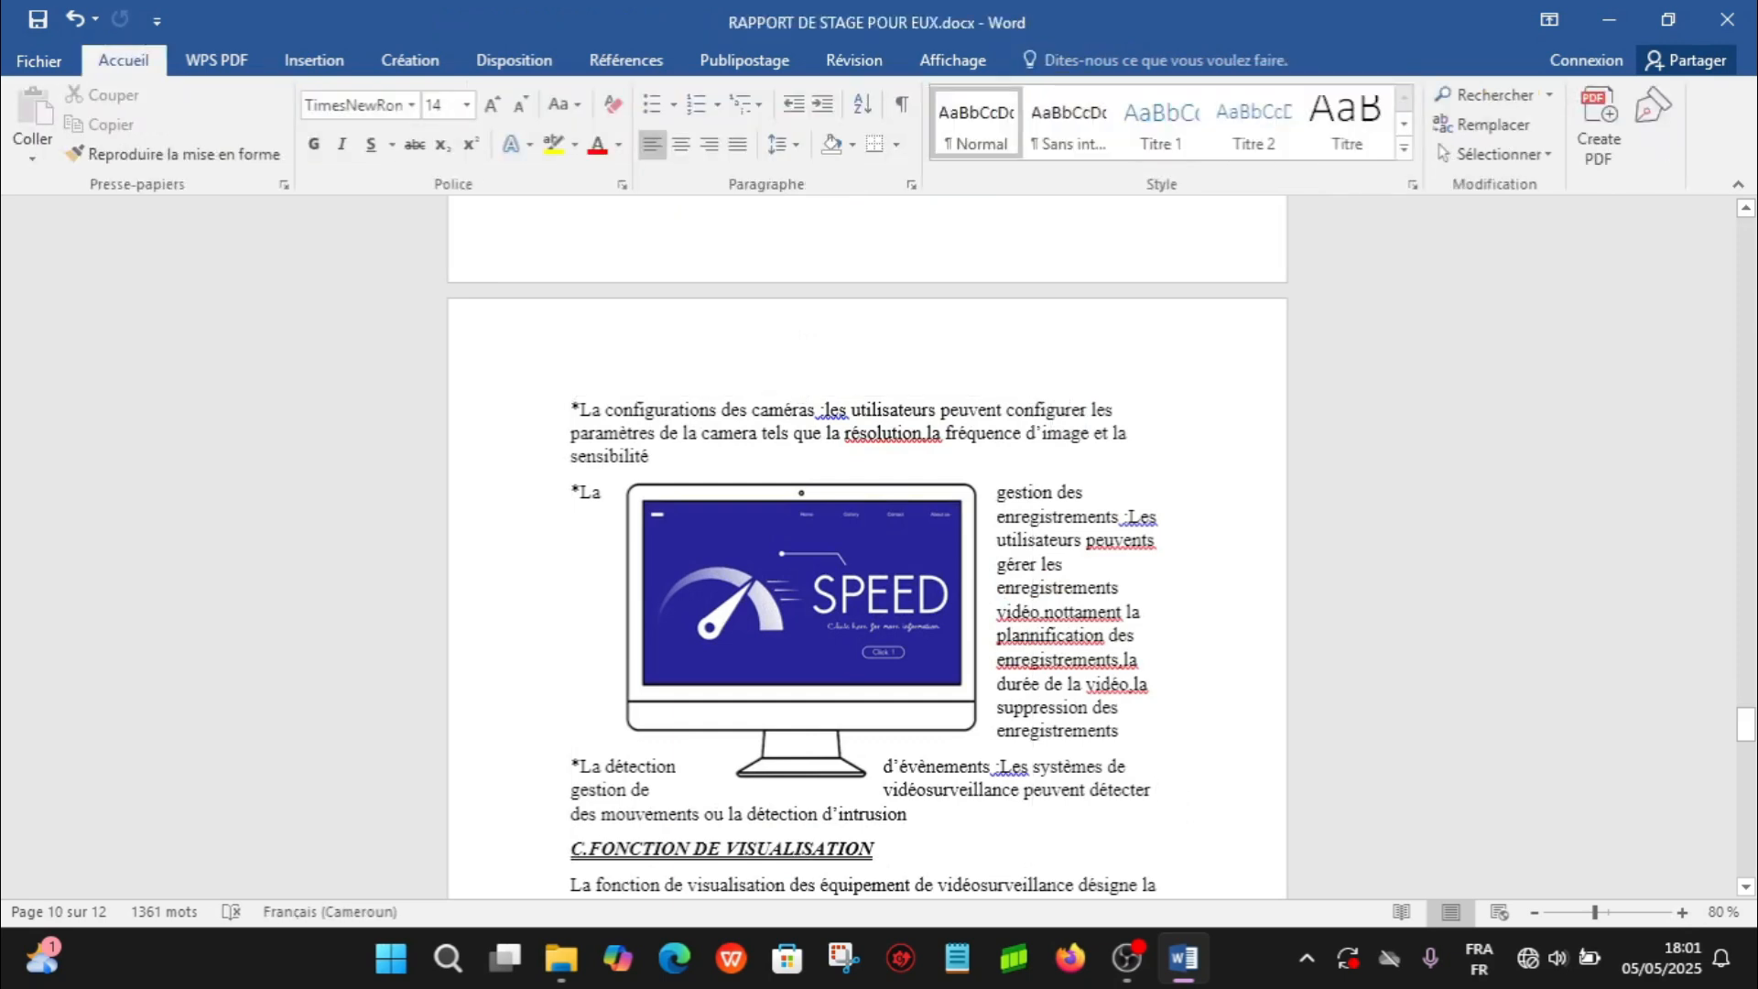
- Save the monitor picture as an image on the Bureau in PNG format with the file name TEST
right_click(882, 632)
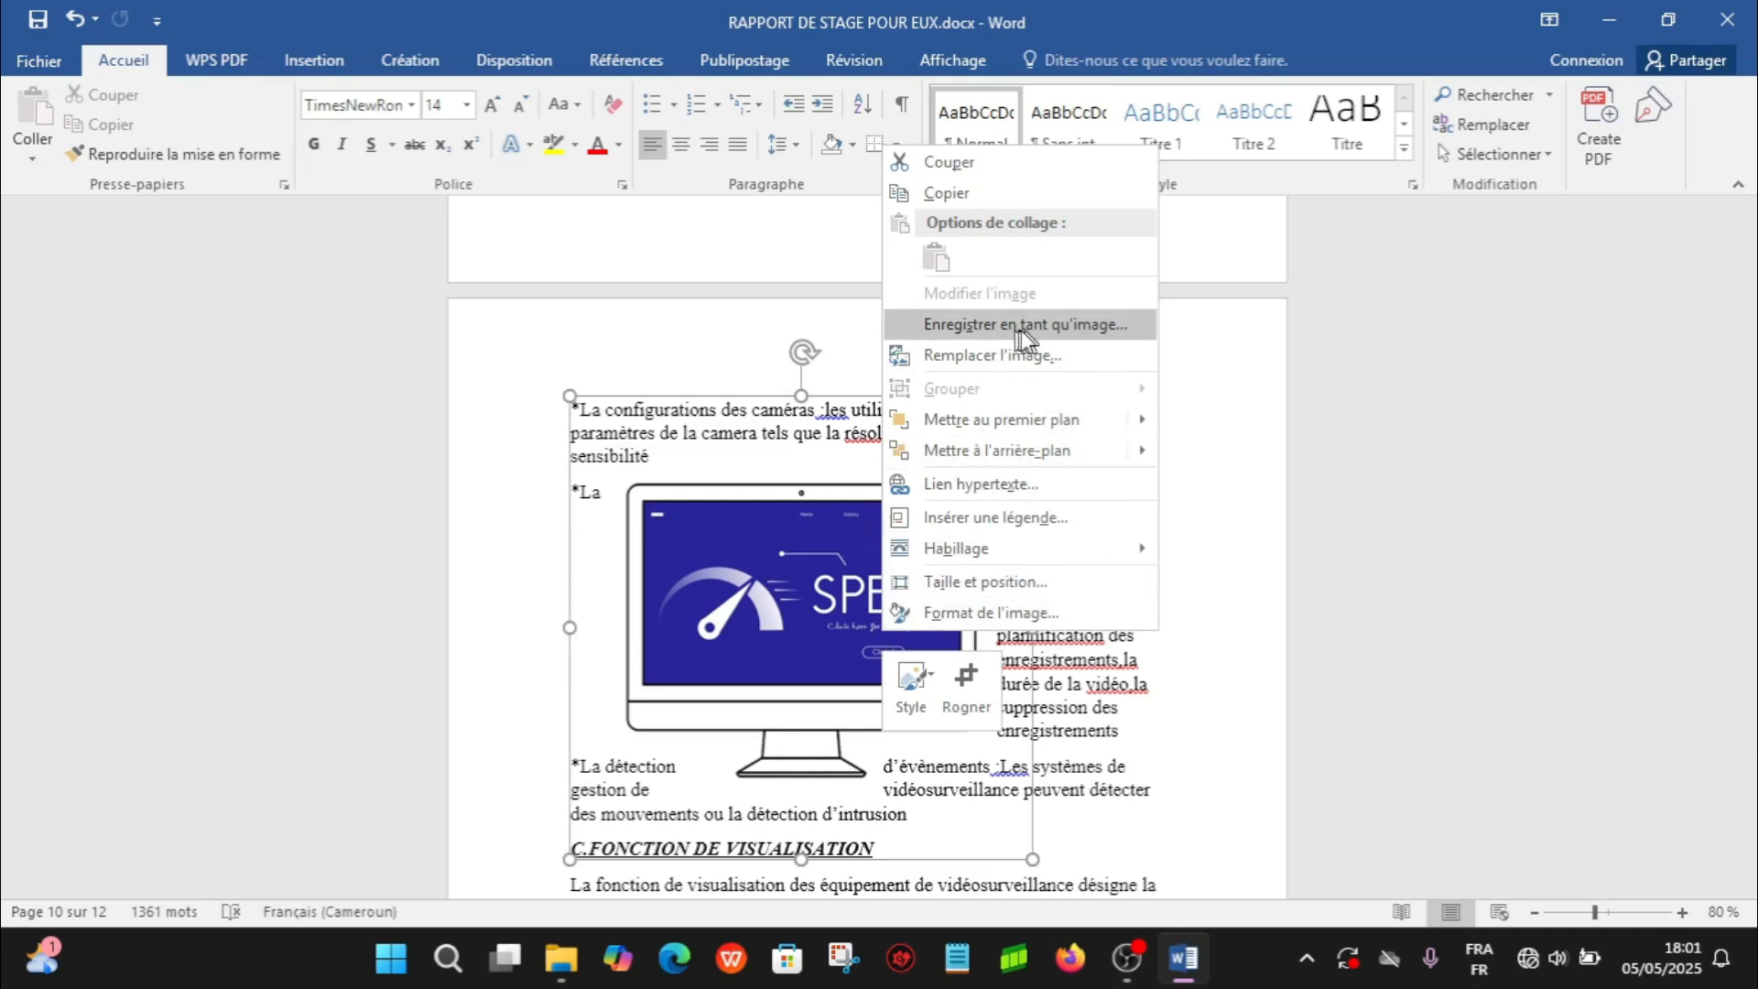
left_click(1051, 335)
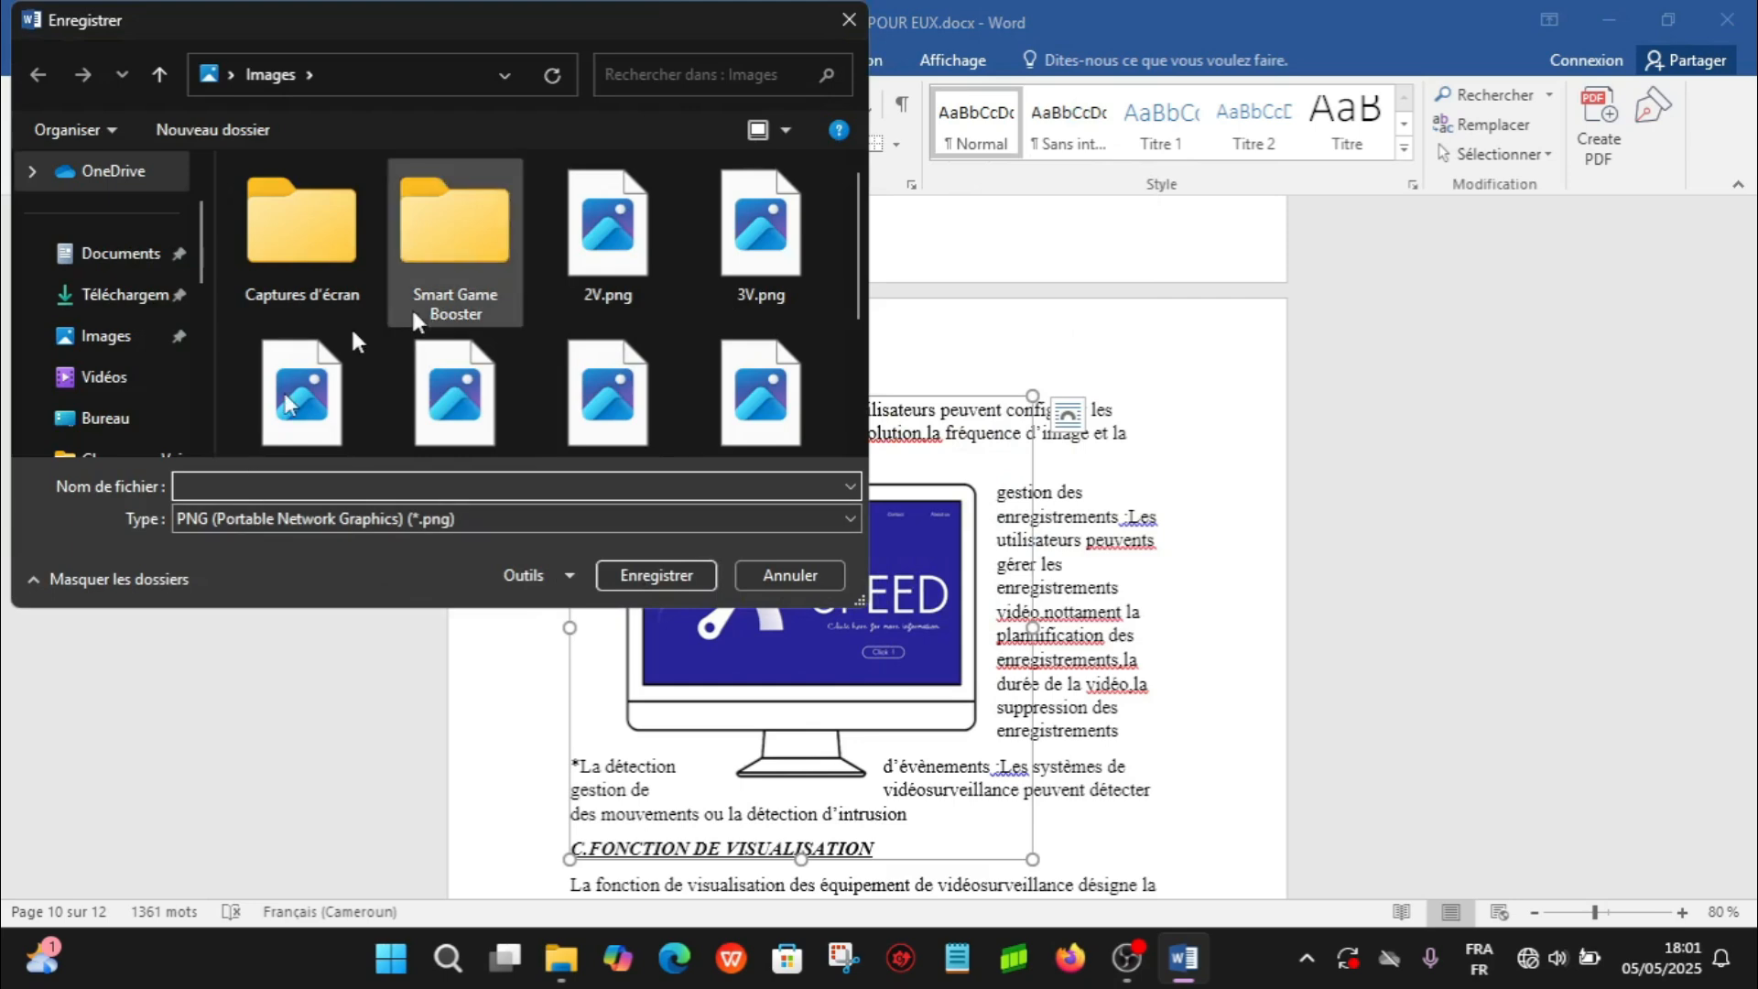
left_click(119, 417)
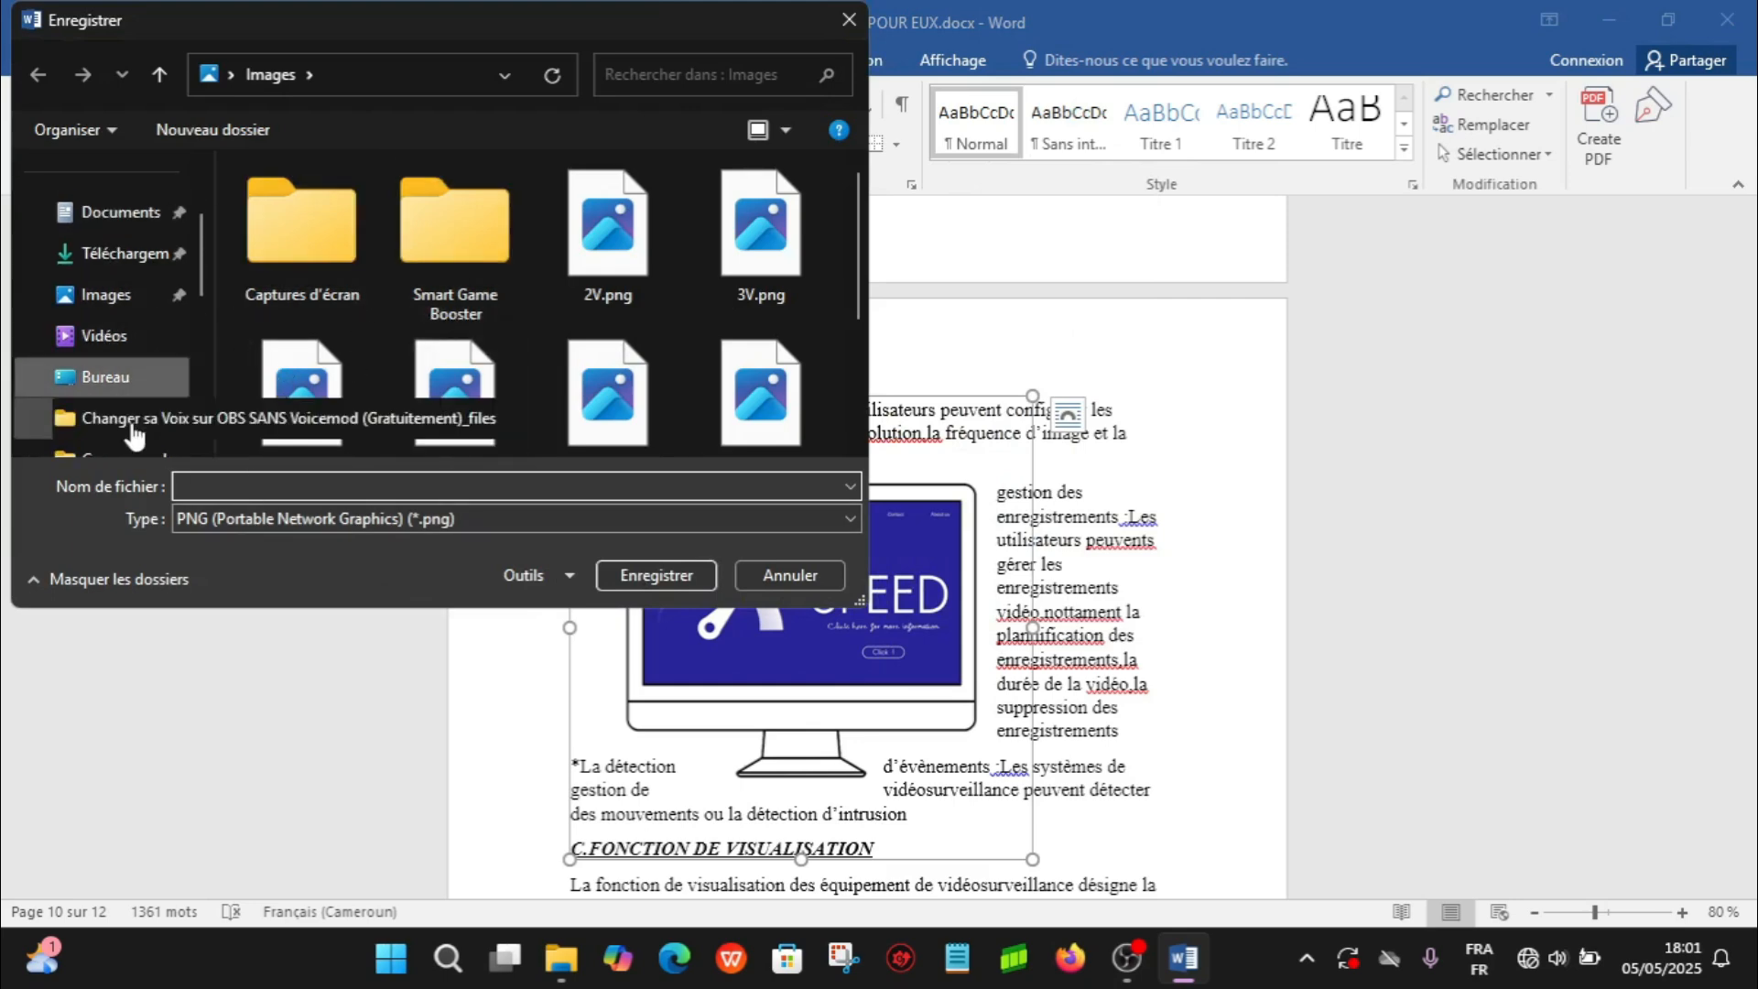
left_click(309, 485)
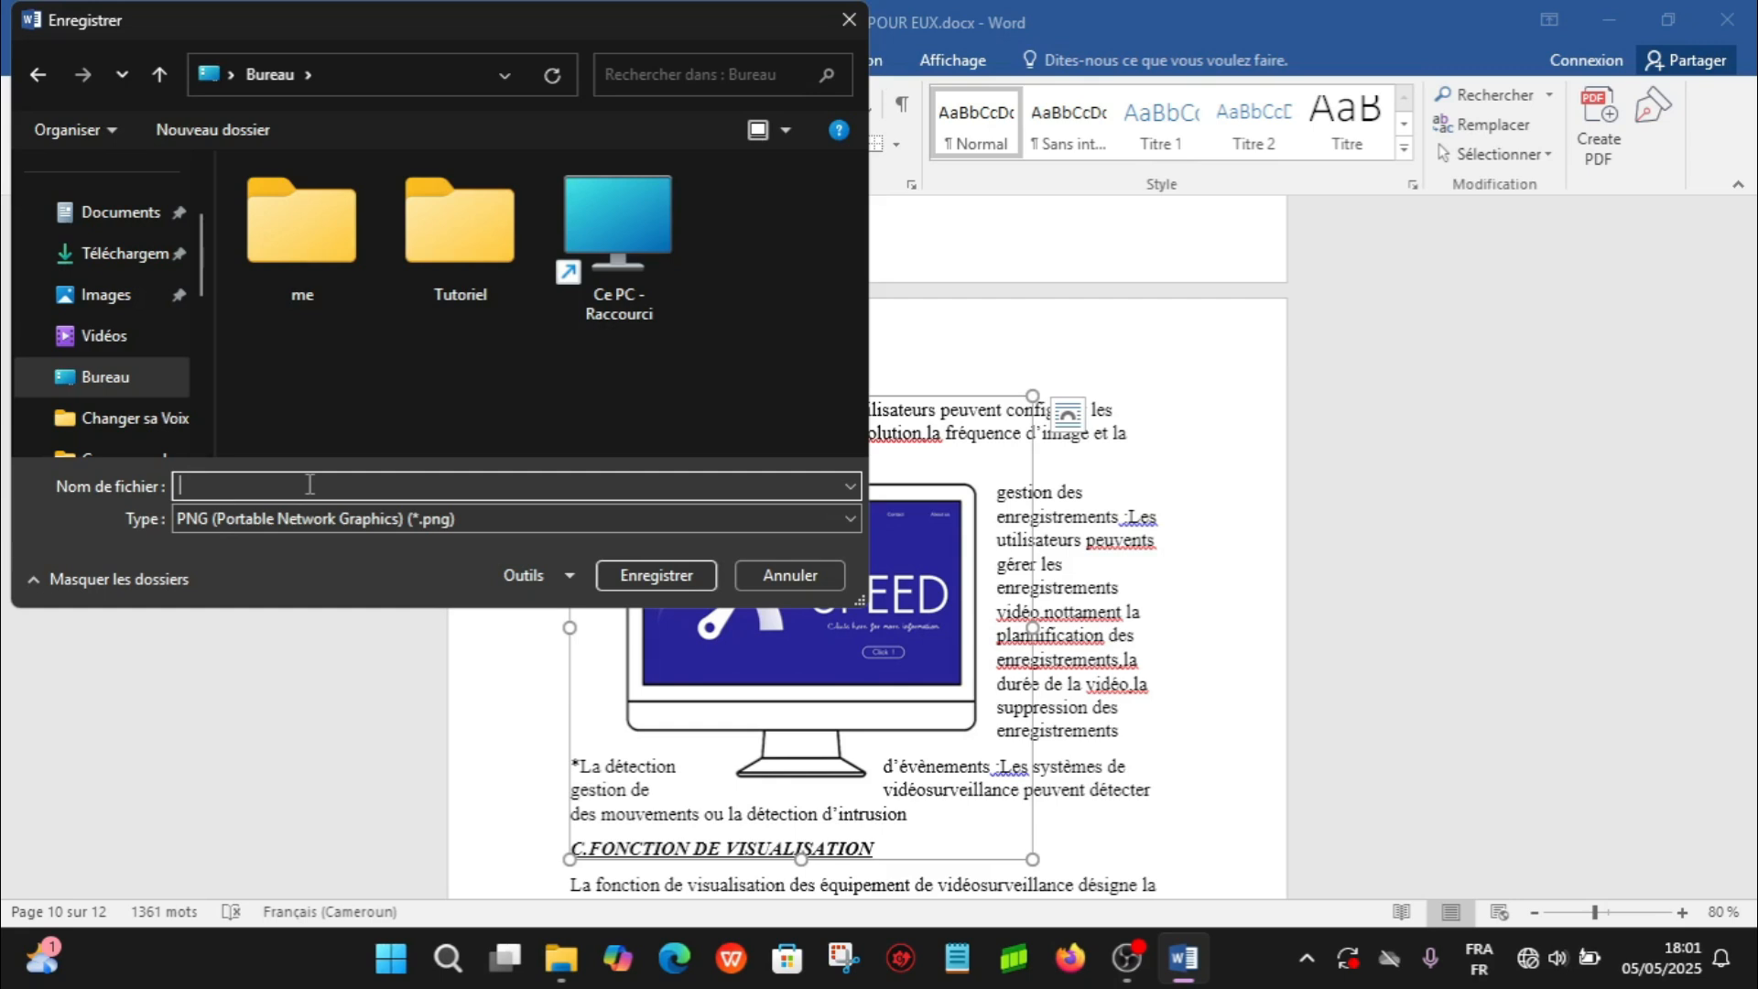
type("TEST")
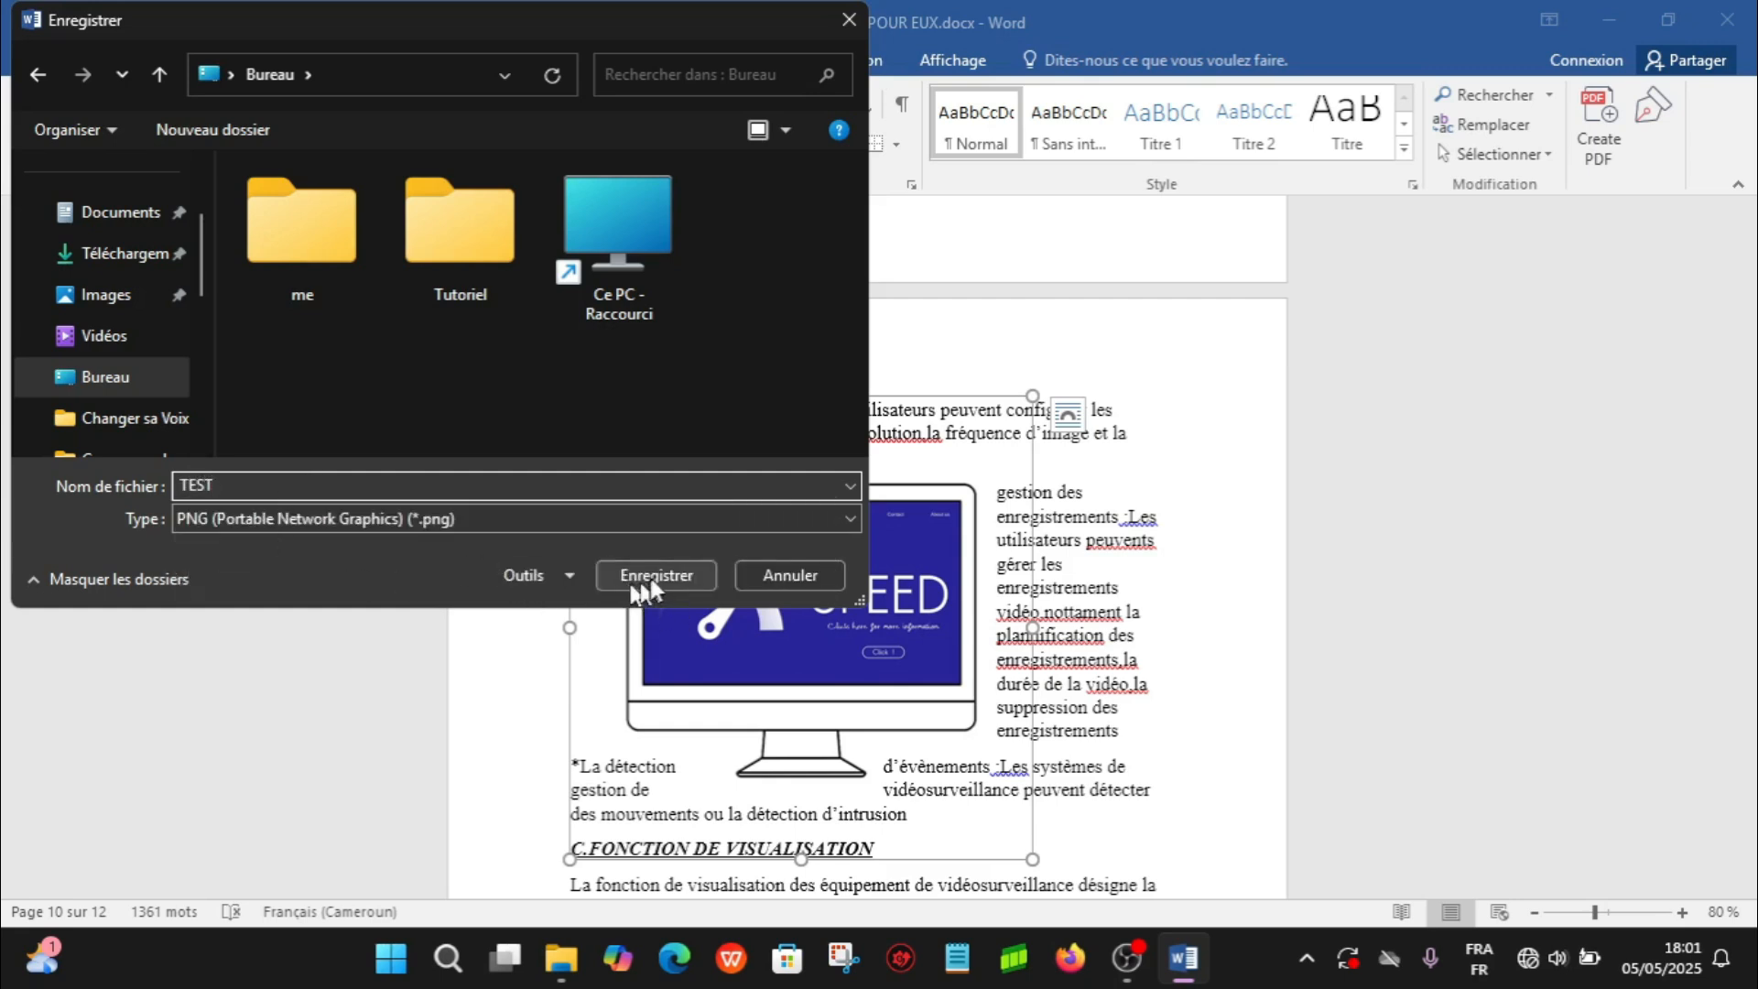
left_click(672, 571)
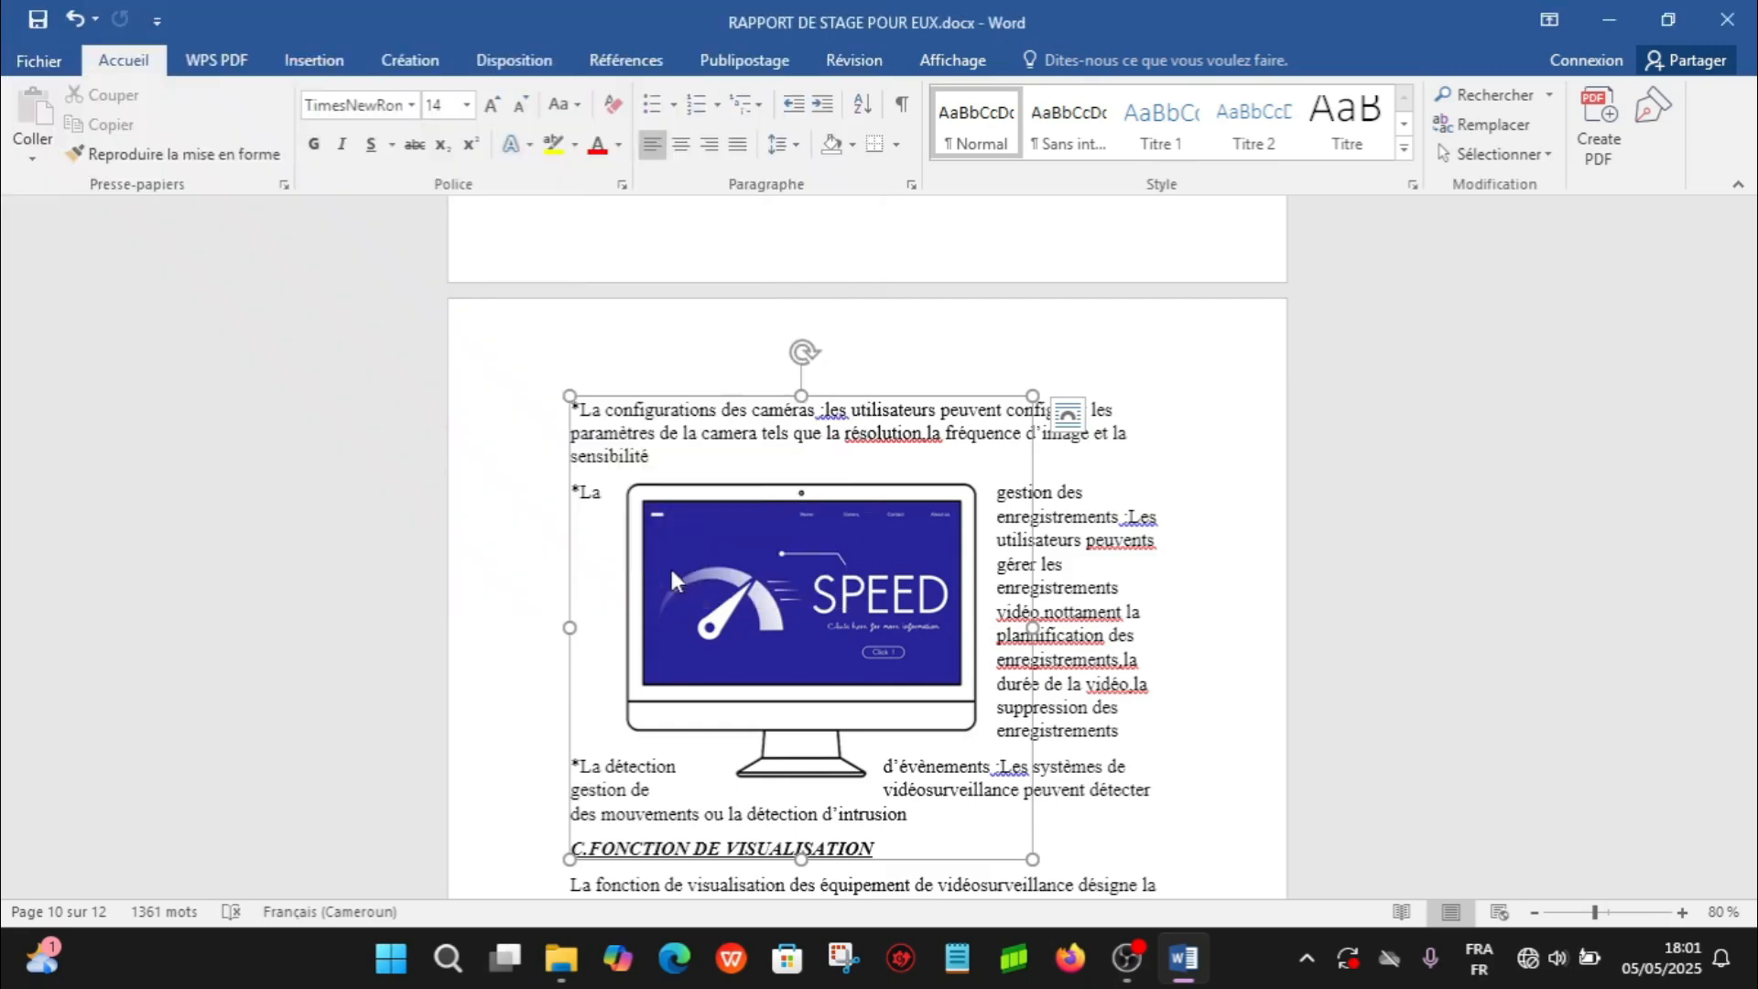
- Close the report without saving its changes
left_click(1727, 19)
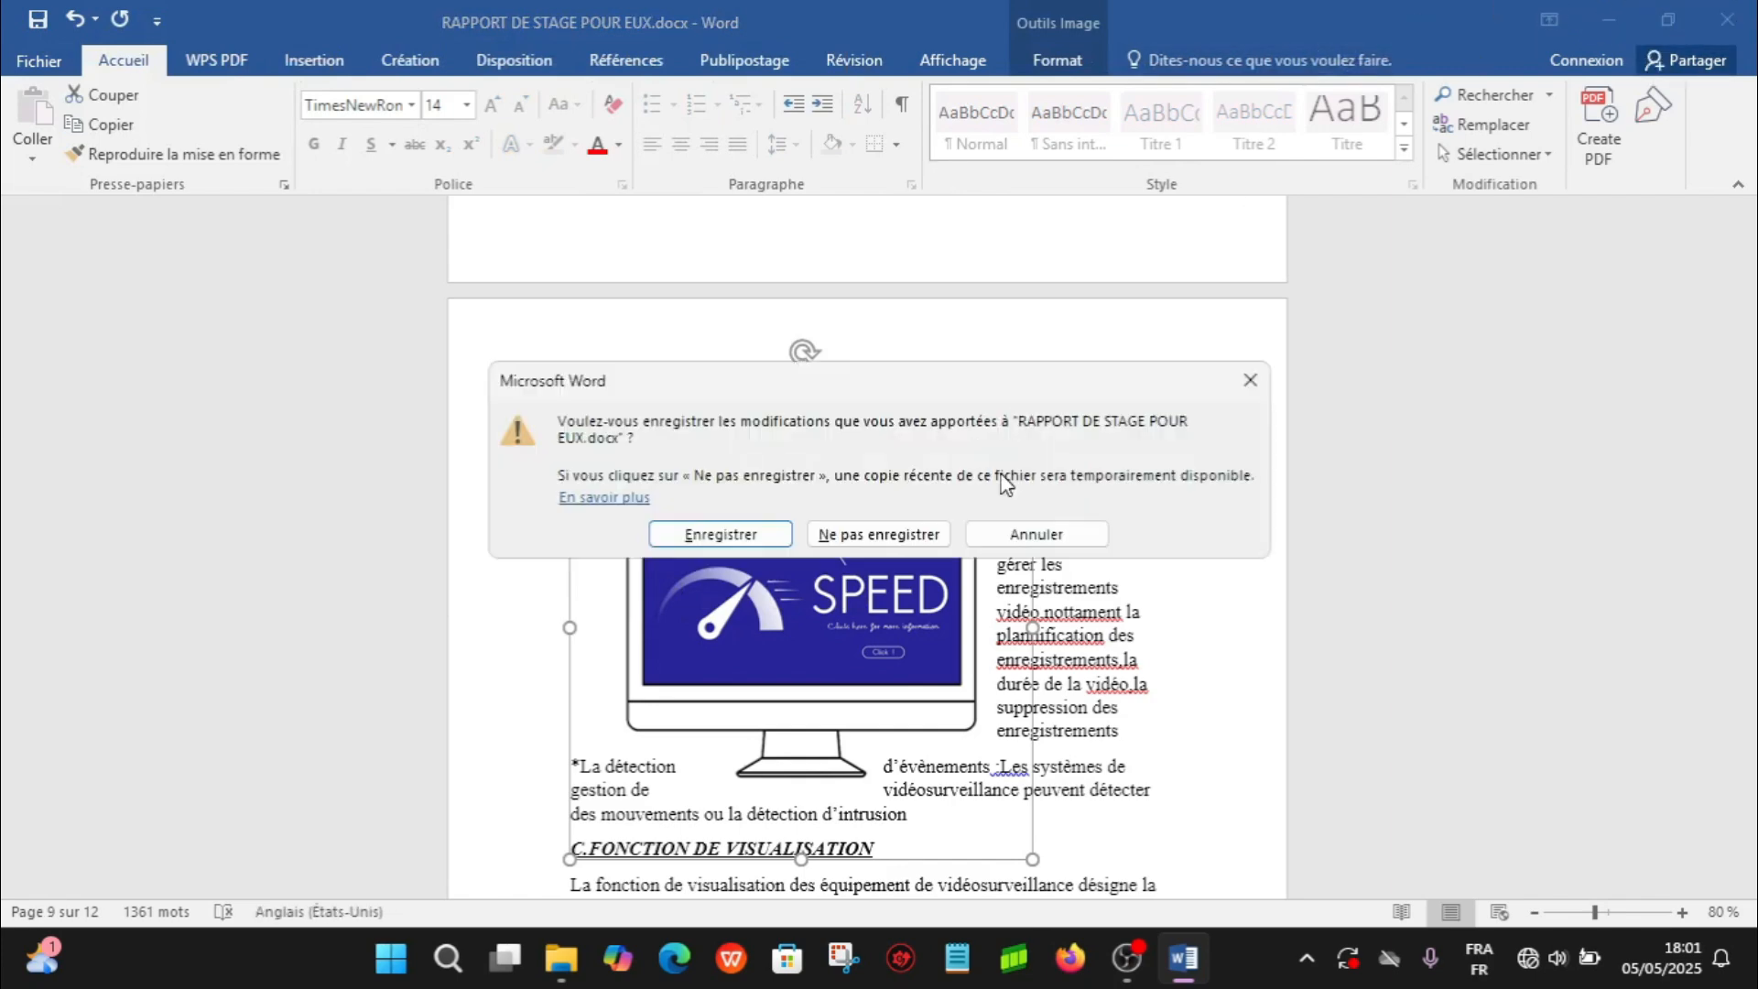
left_click(916, 538)
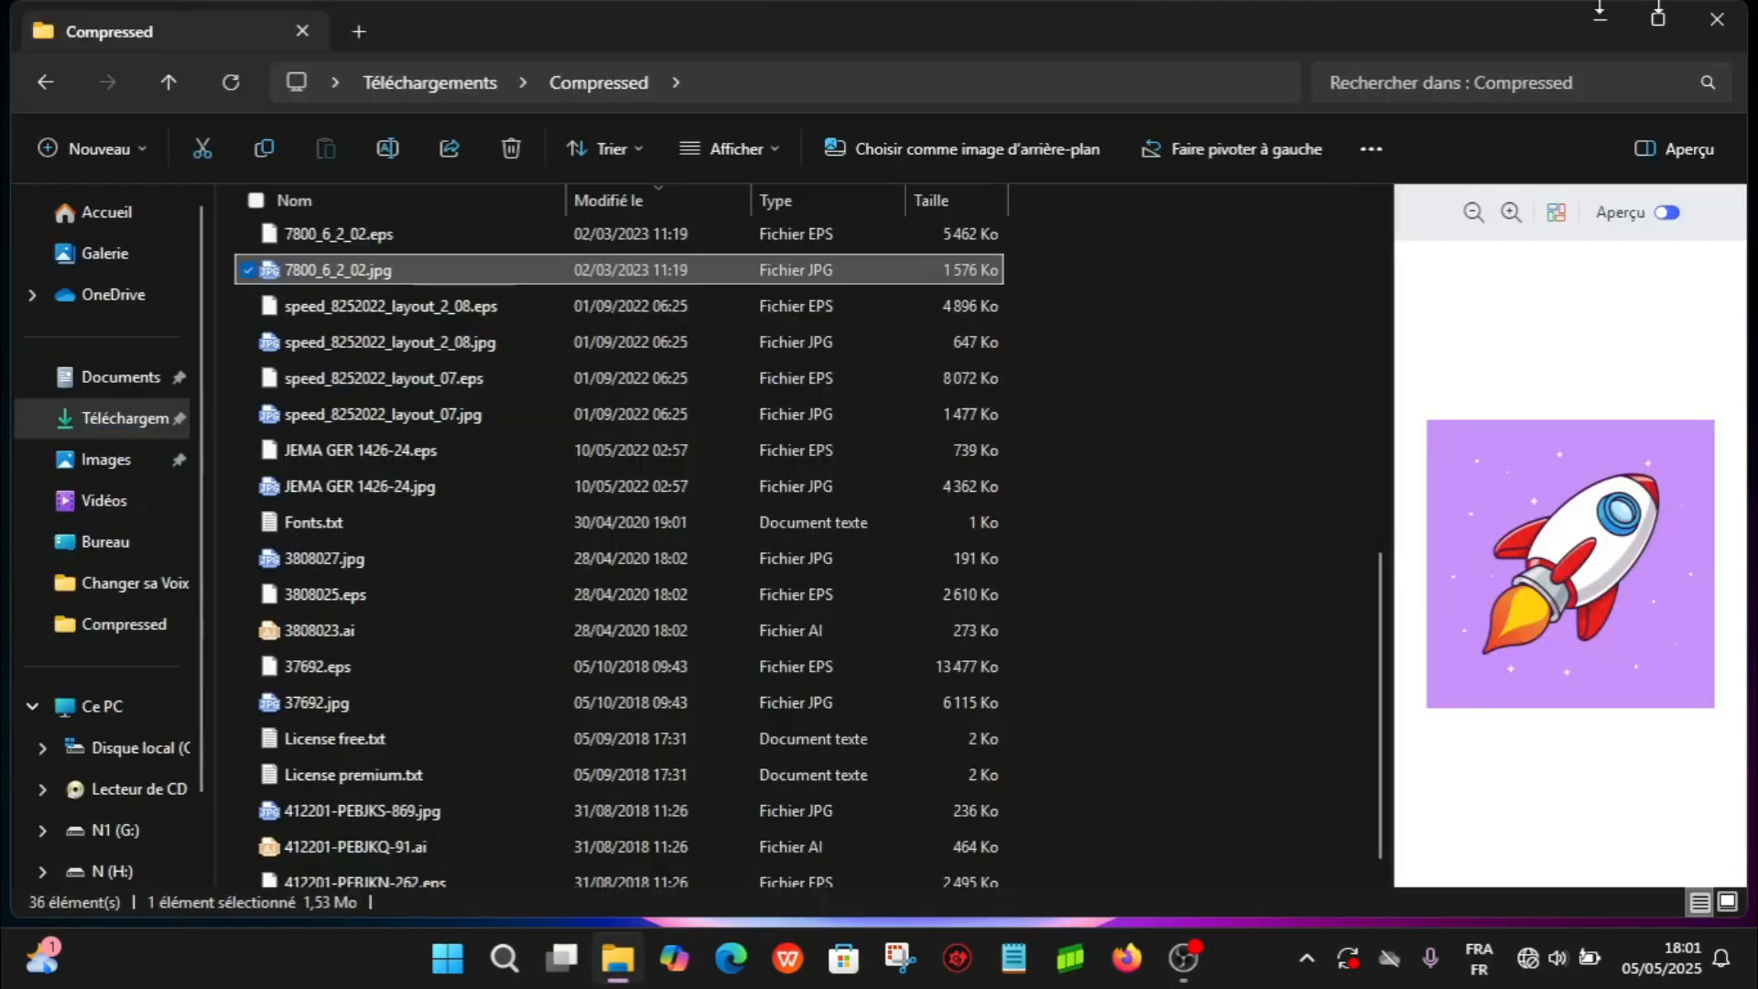
- Open the saved TEST.png from the desktop in the image viewer and maximize its window
left_click(1718, 18)
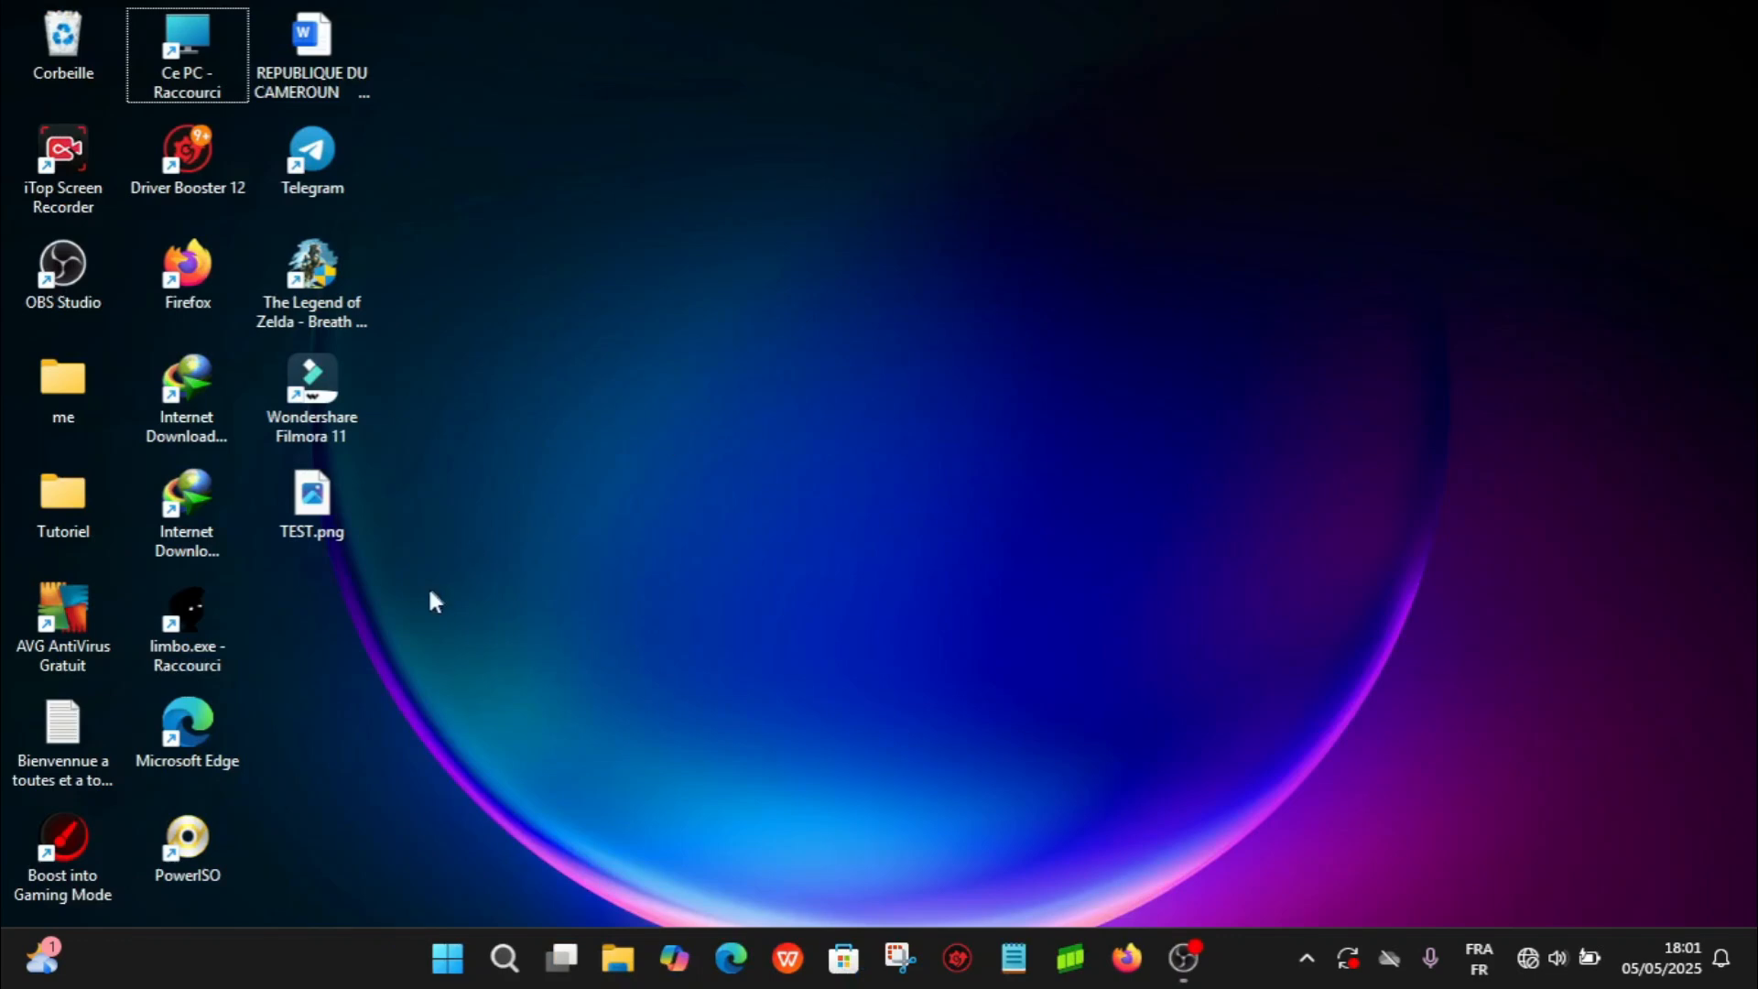
double_click(311, 522)
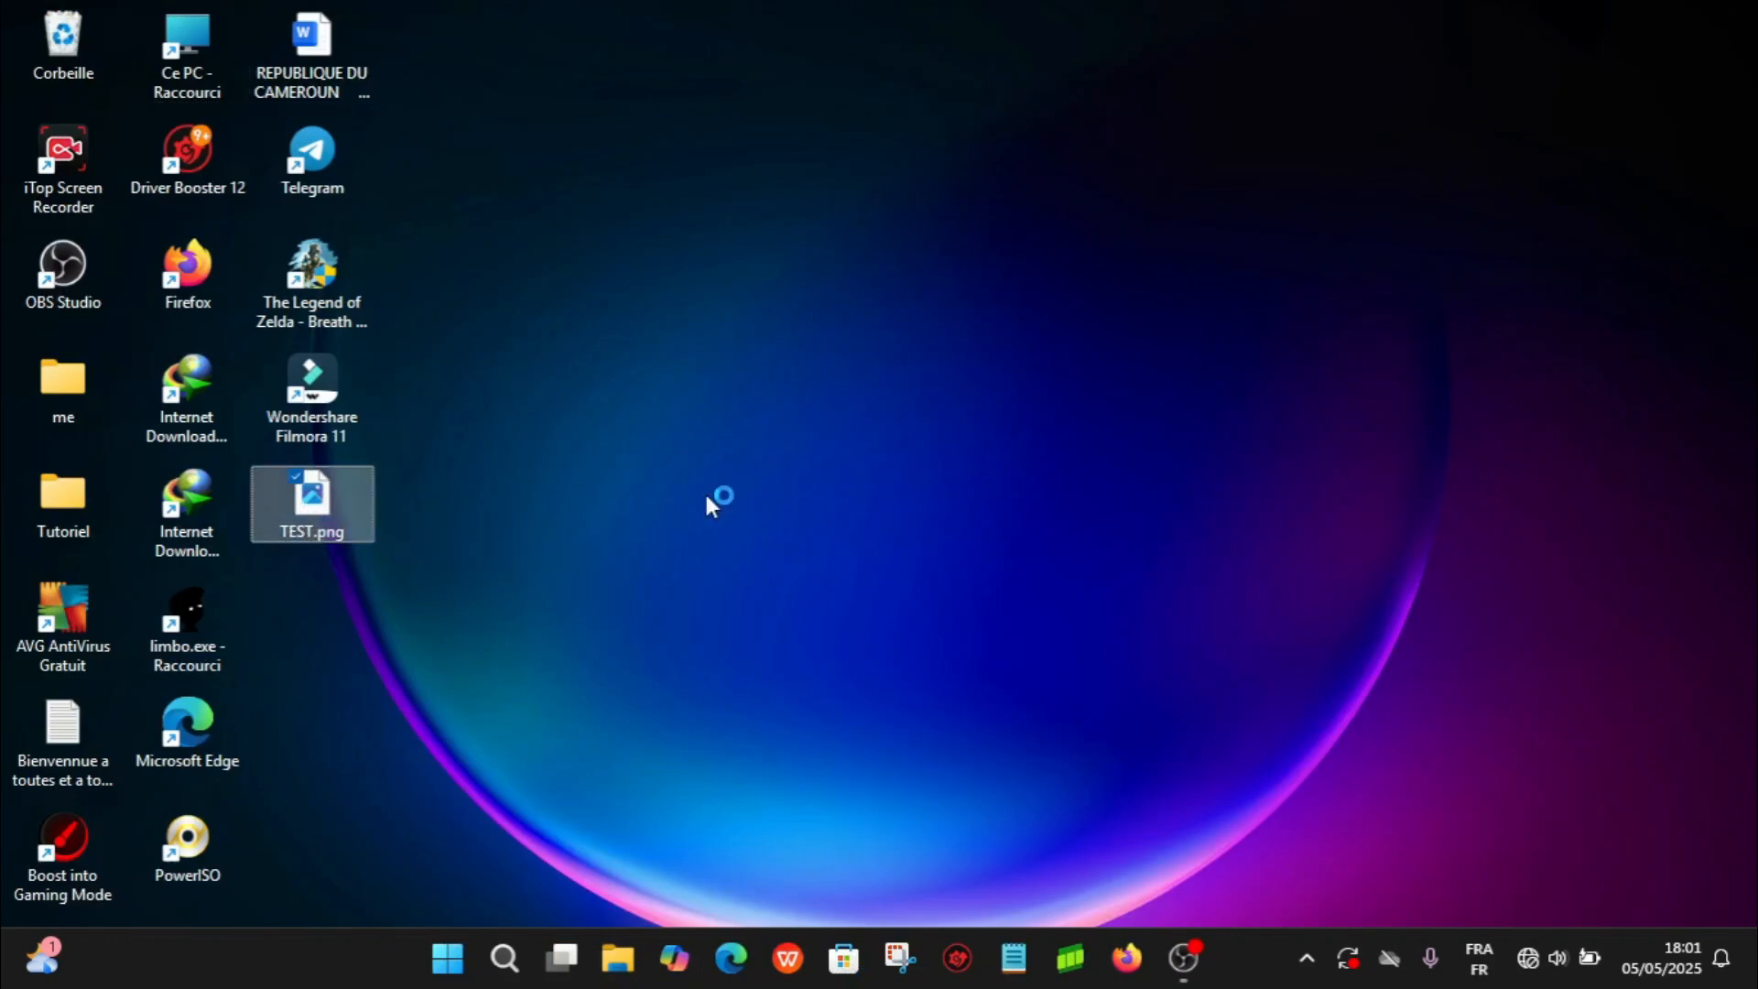
left_click_drag(706, 491, 1310, 577)
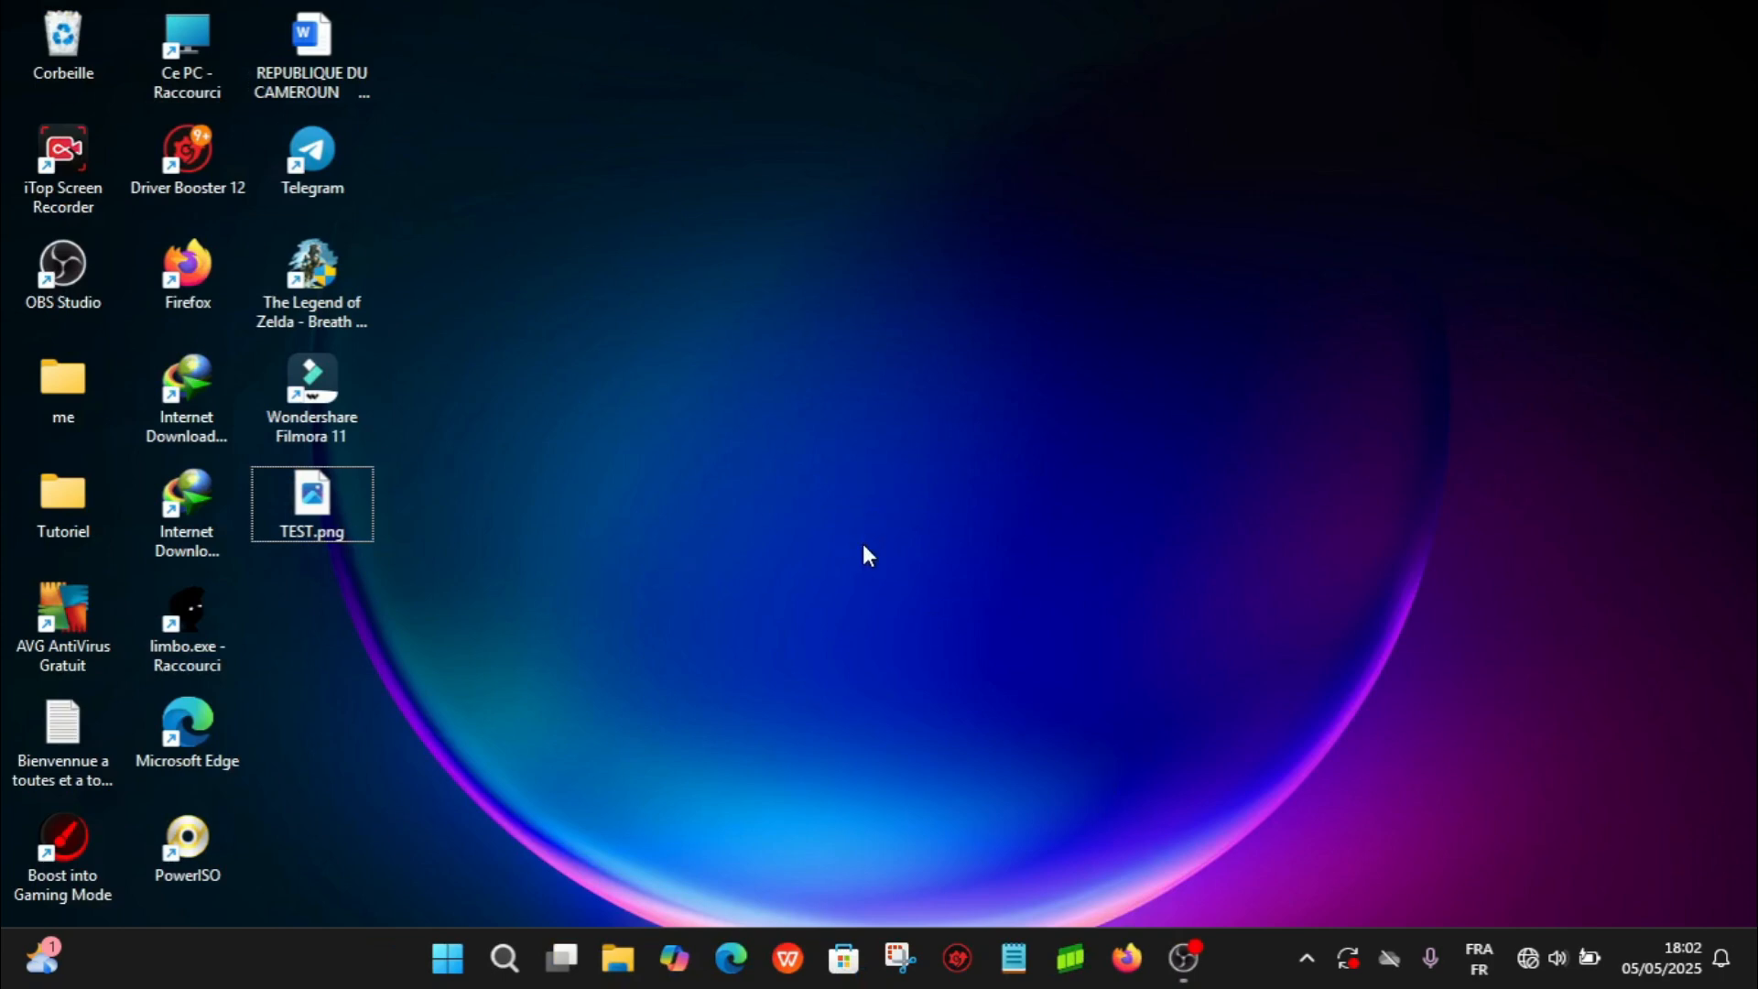
left_click(359, 529)
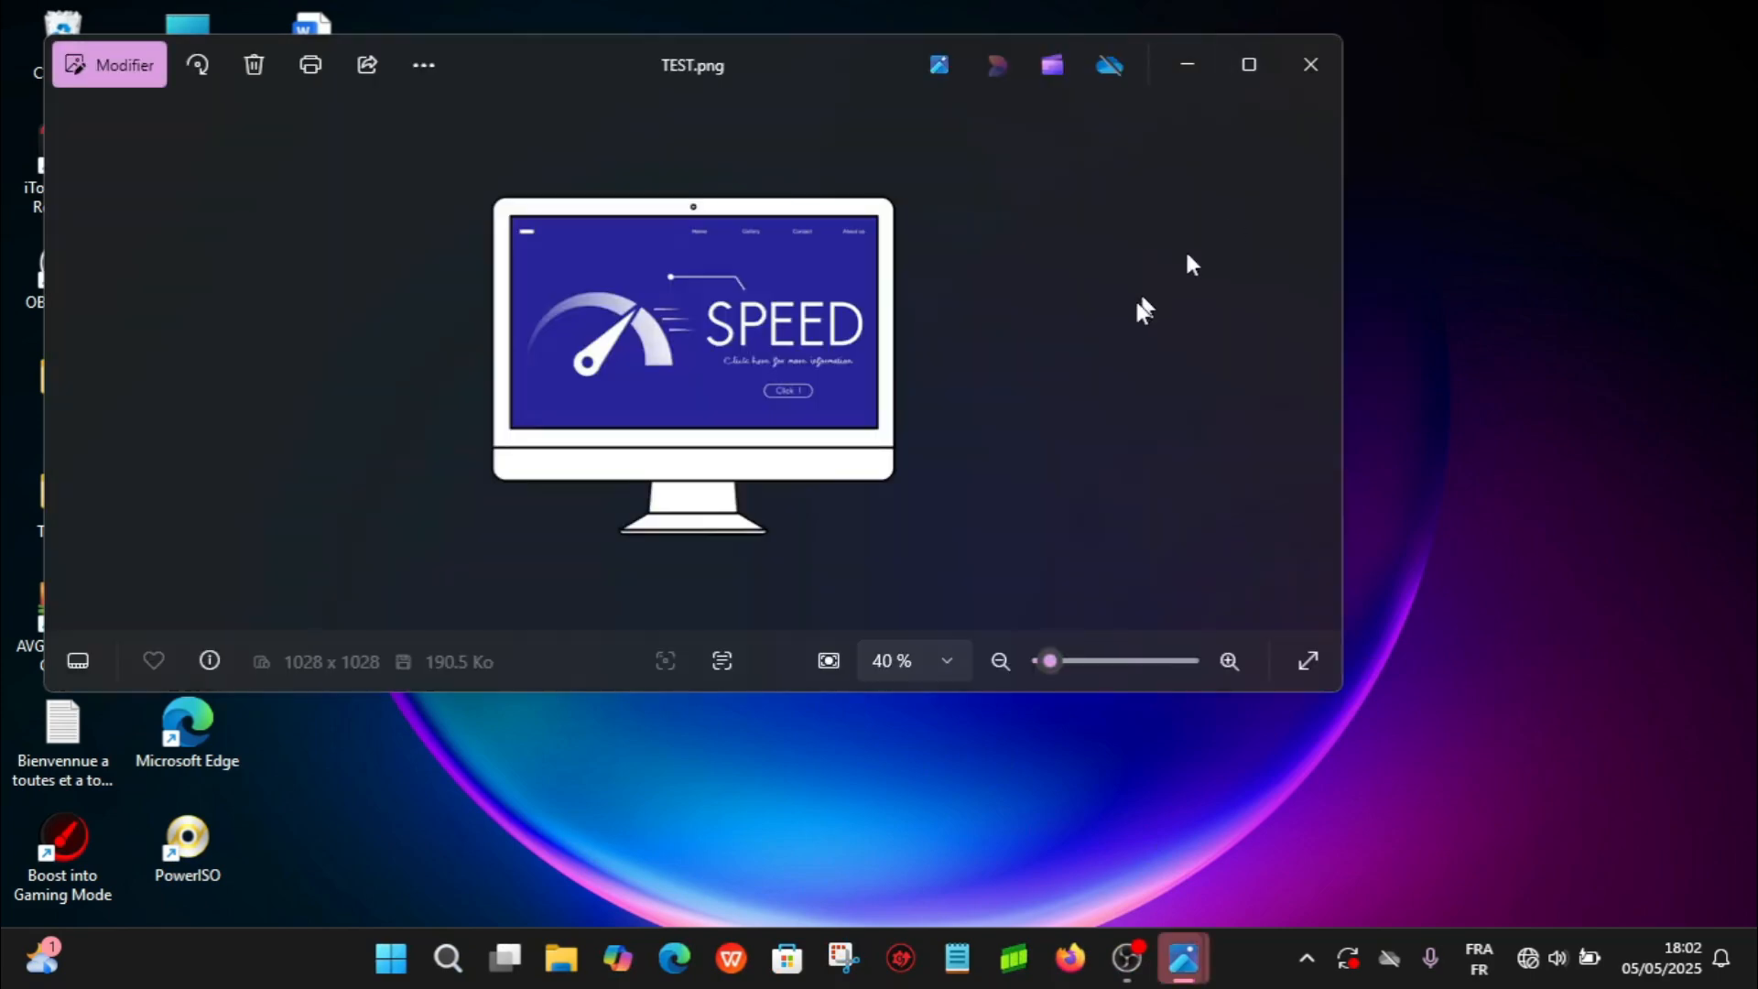
left_click(1248, 64)
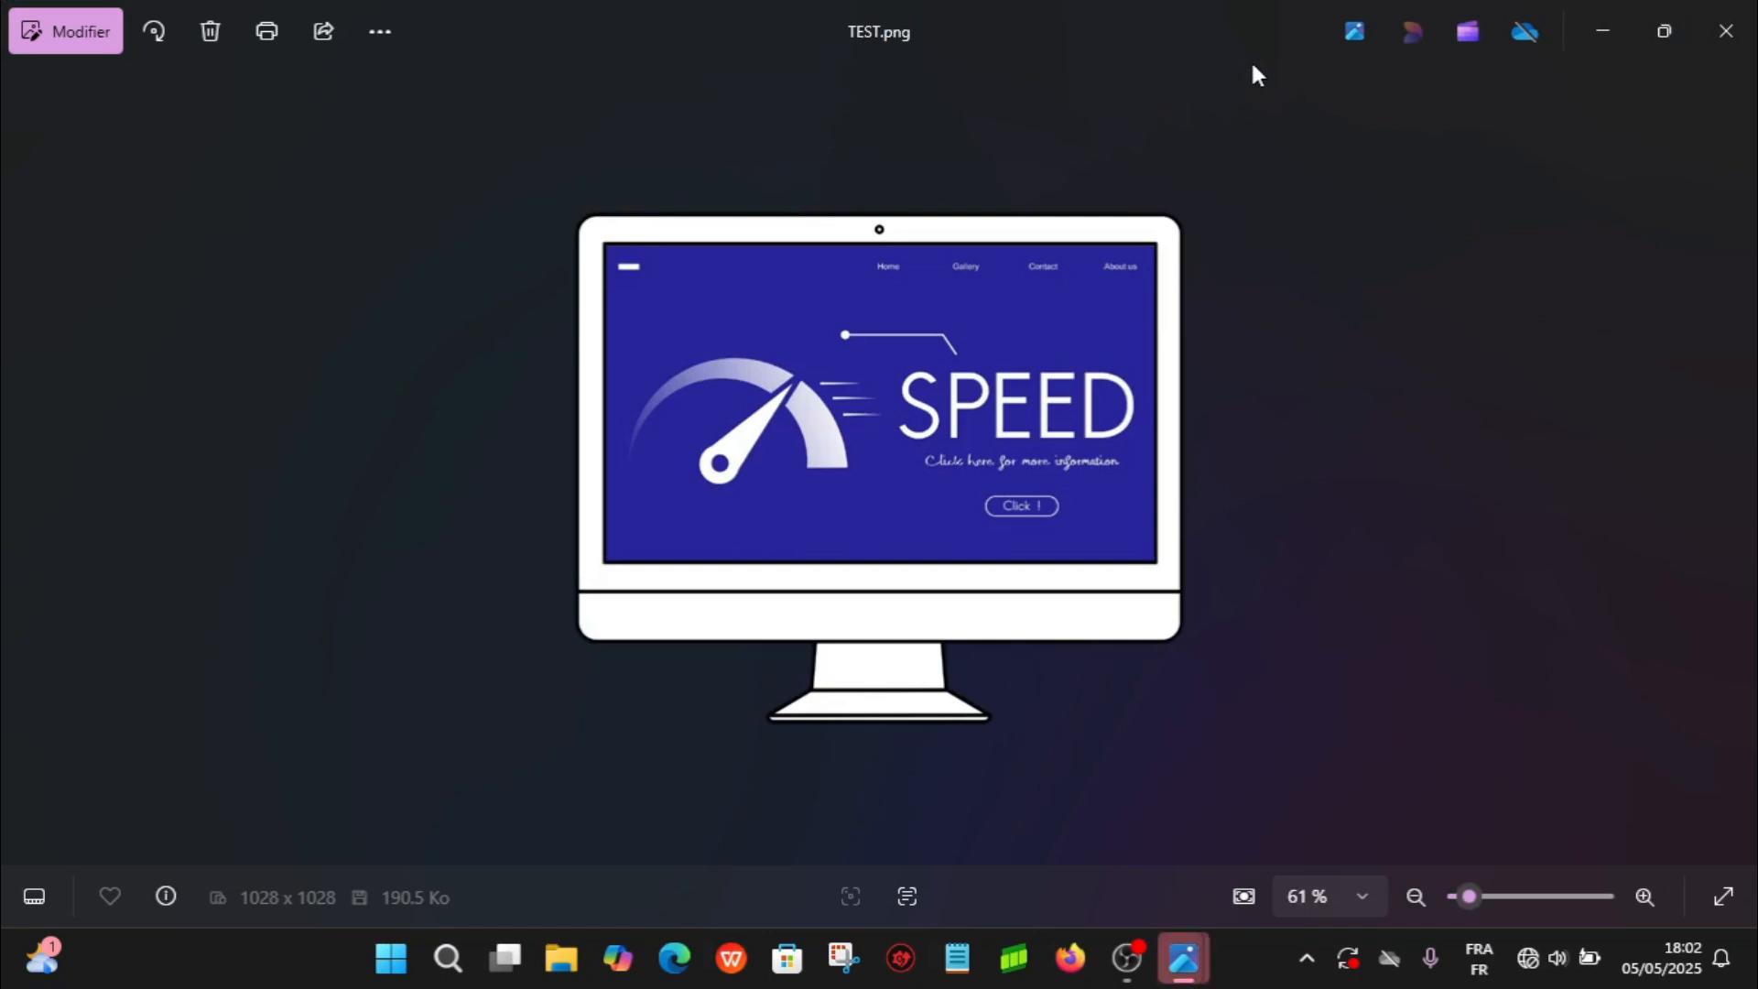
- Magnify the monitor picture to 147%, then reduce it to 54% to examine the cut-out against the viewer background
left_click_drag(931, 293, 1459, 909)
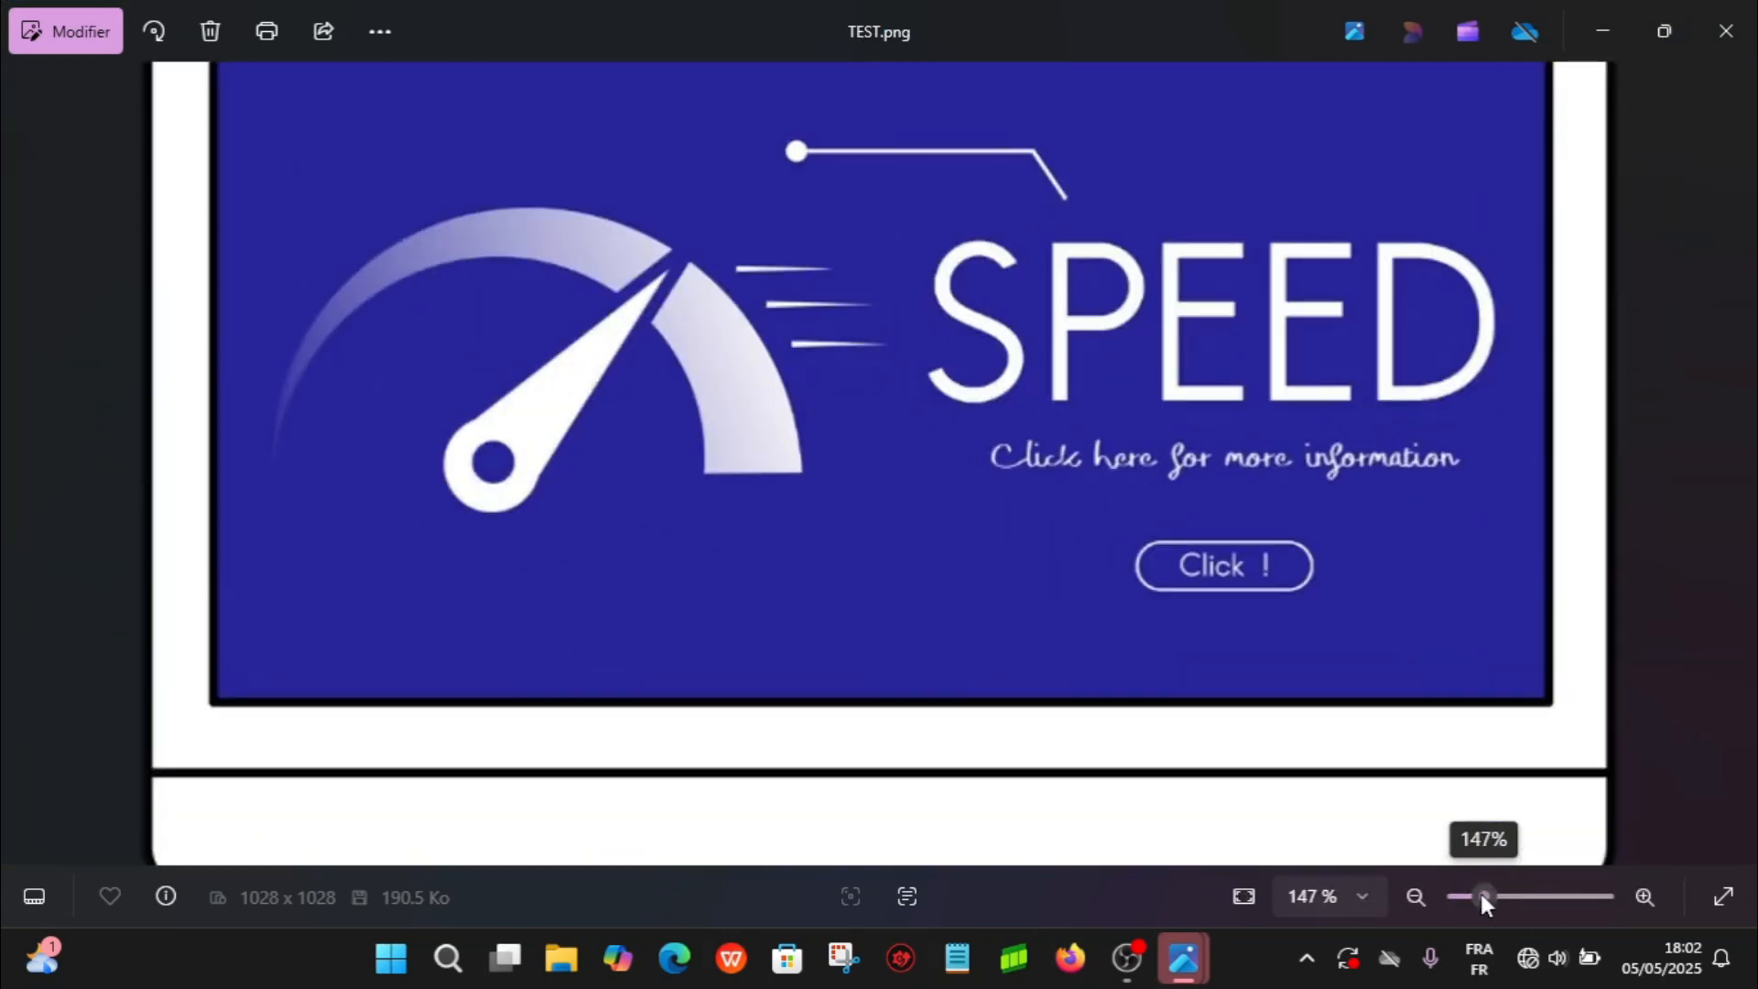
left_click_drag(1480, 896, 1463, 896)
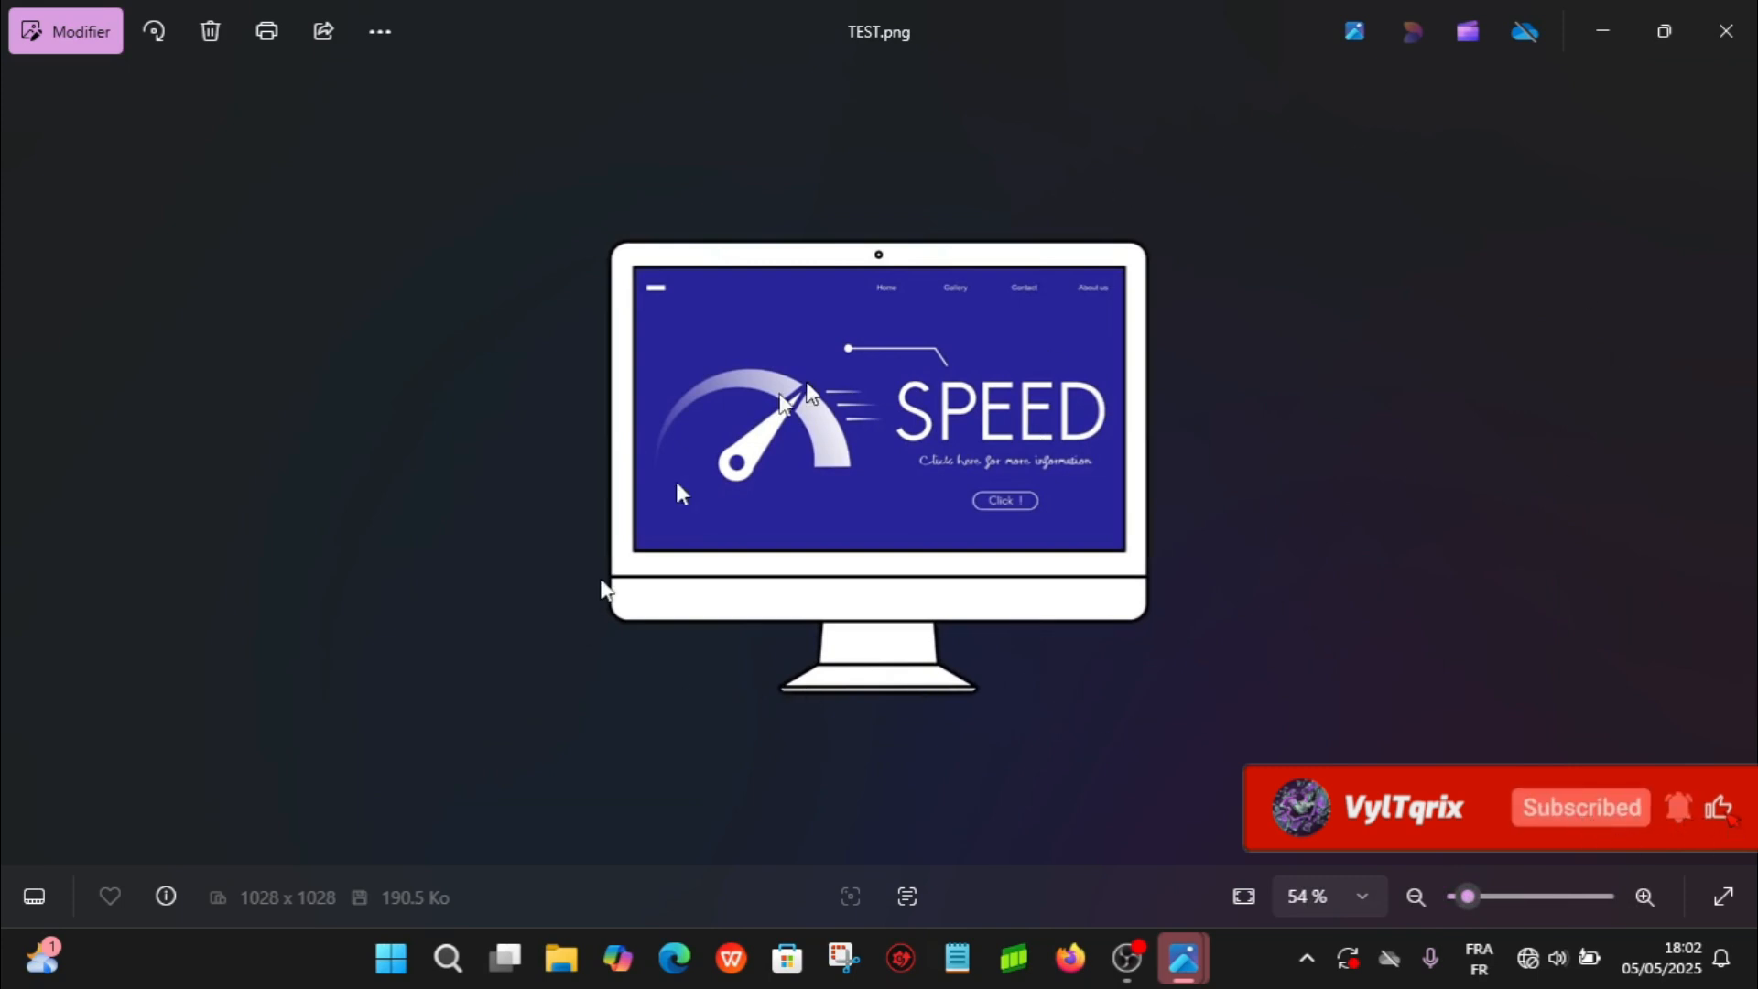
left_click_drag(781, 368, 936, 351)
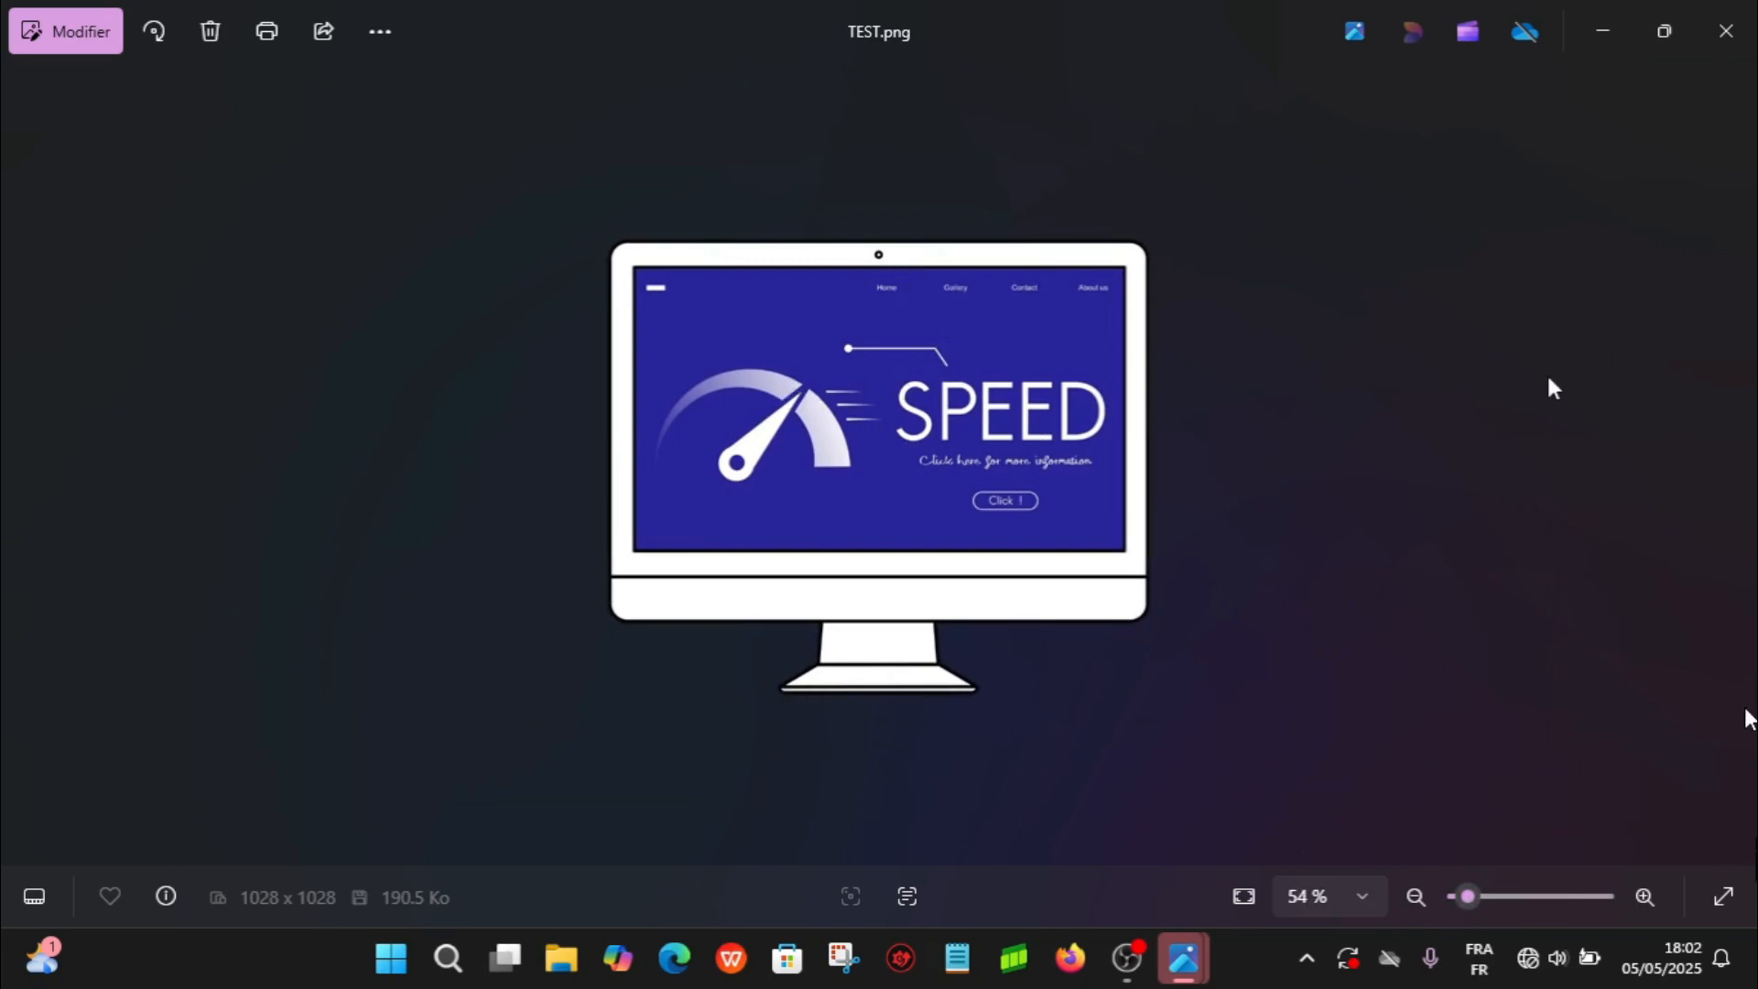